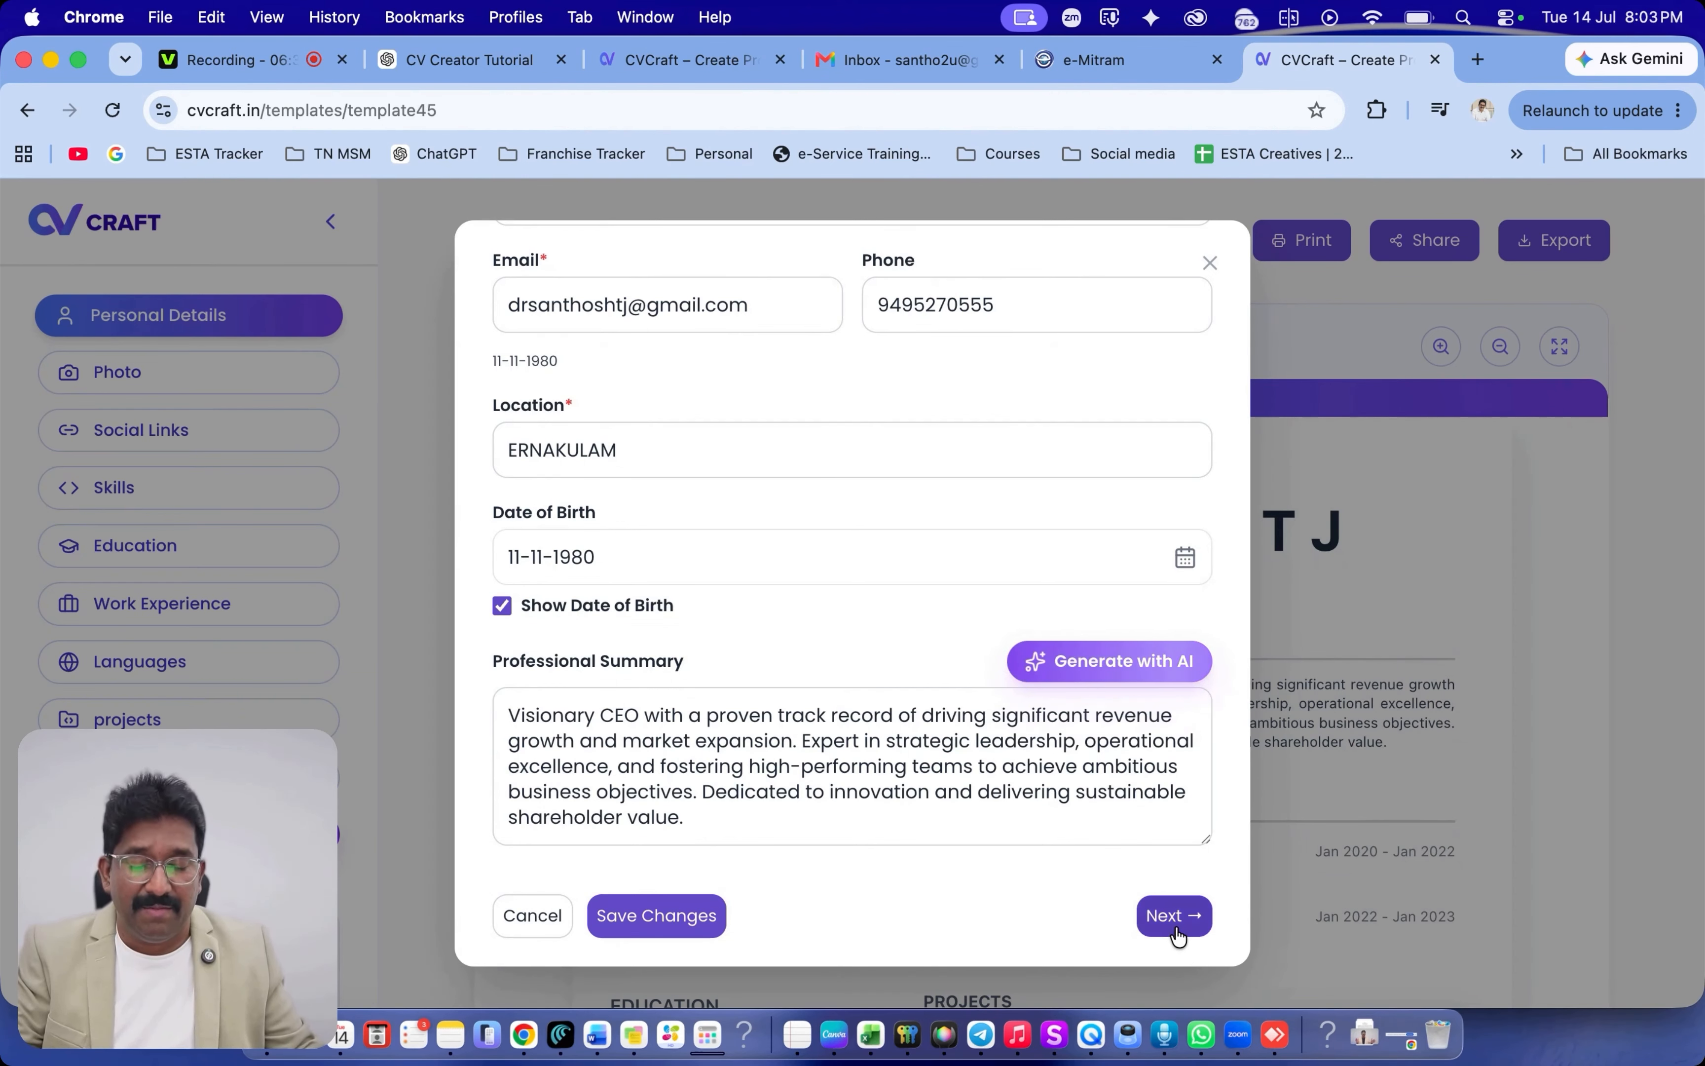
pyautogui.scroll(3, 941, 631)
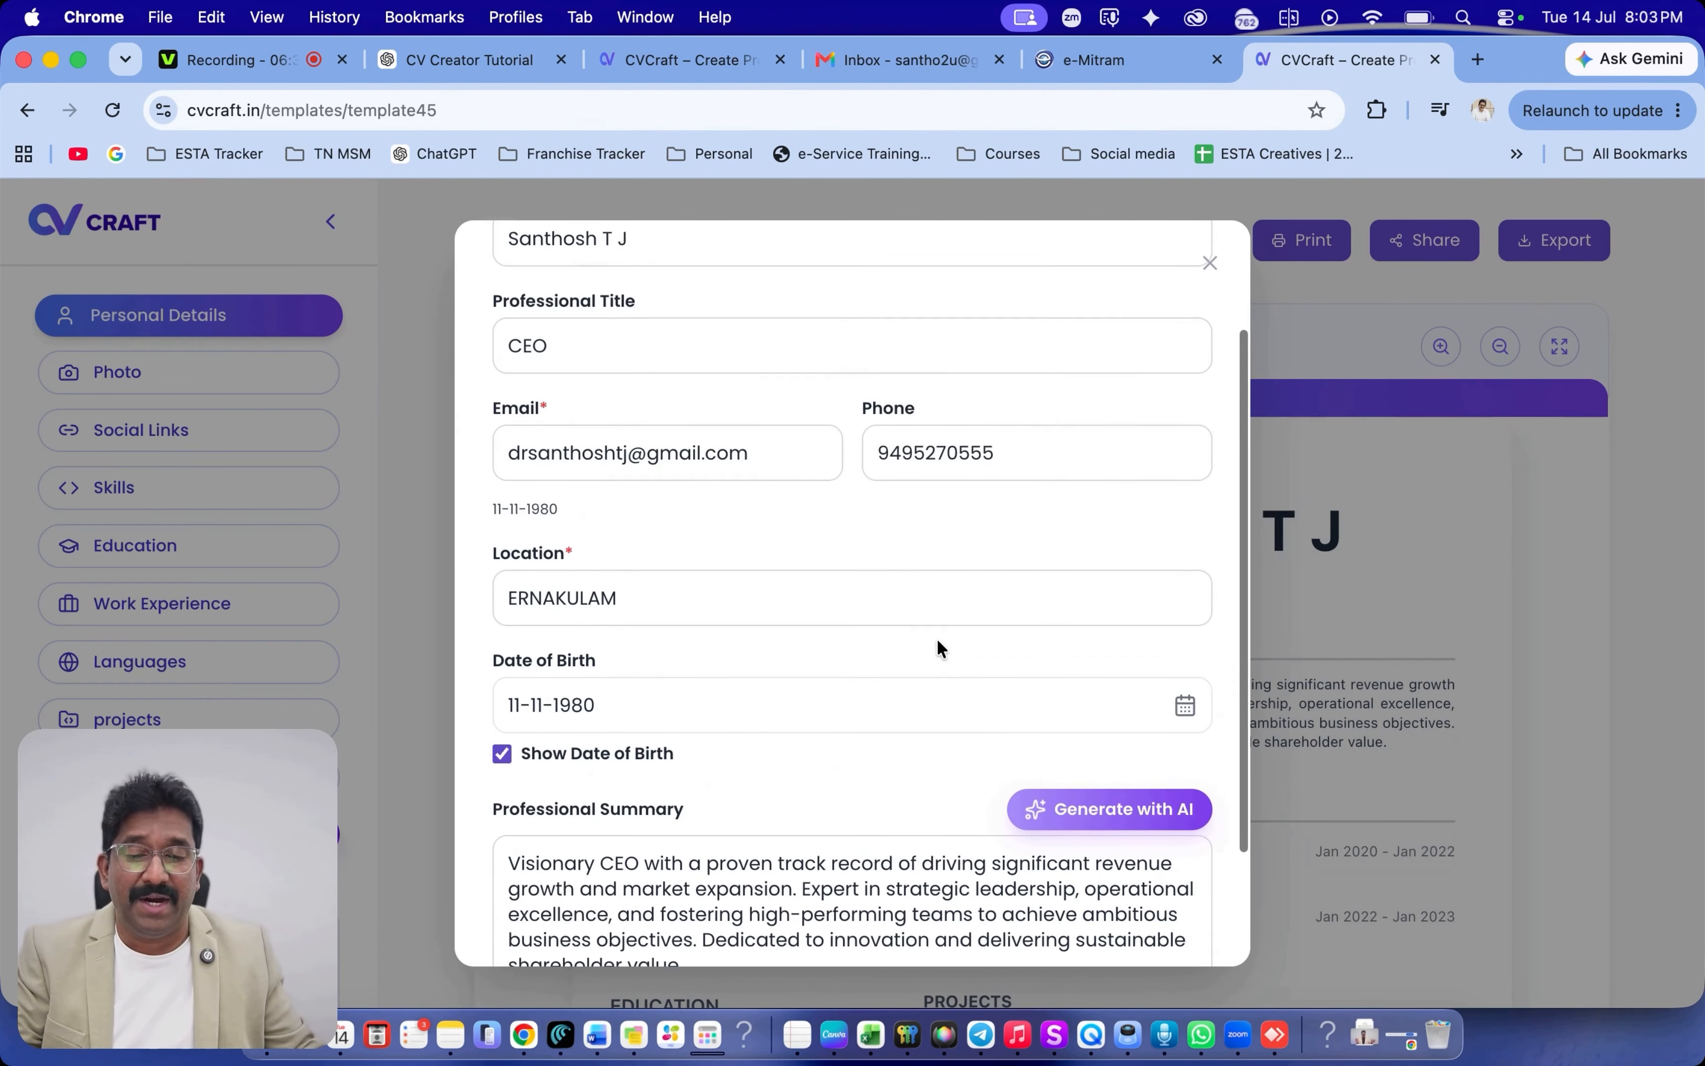
pyautogui.scroll(-3, 937, 639)
pyautogui.scroll(5, 1191, 912)
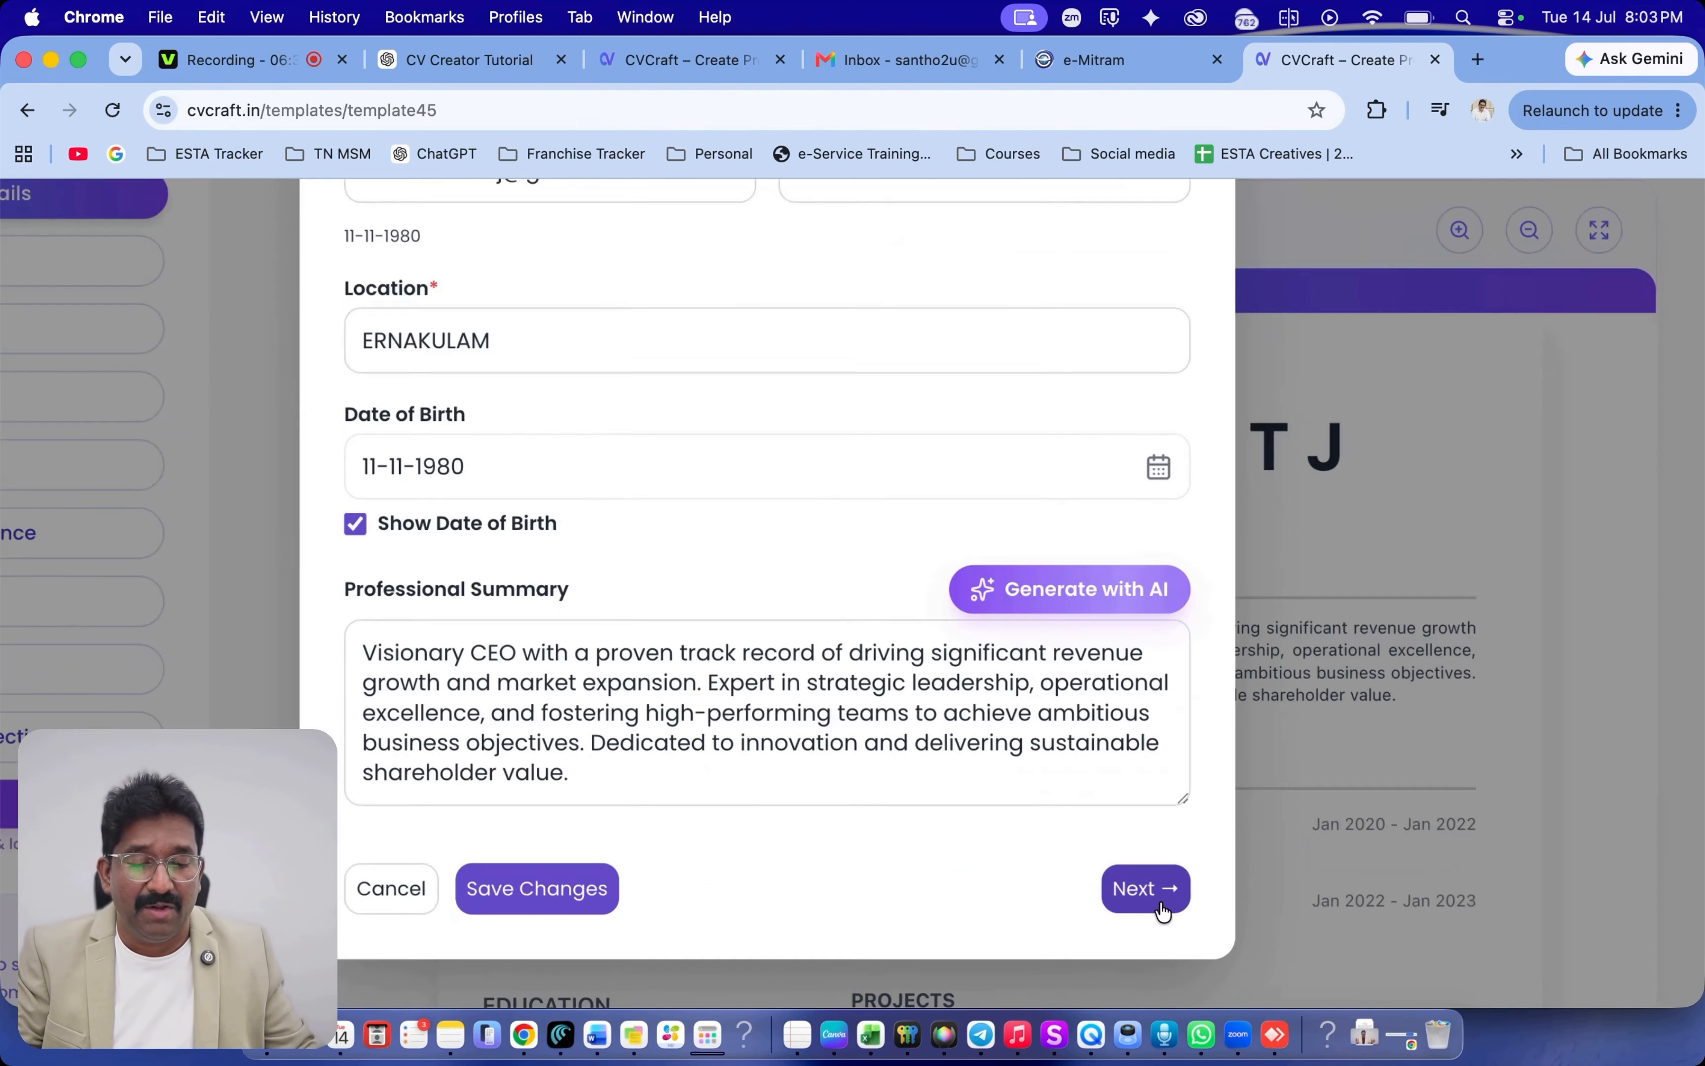
pyautogui.scroll(-4, 891, 730)
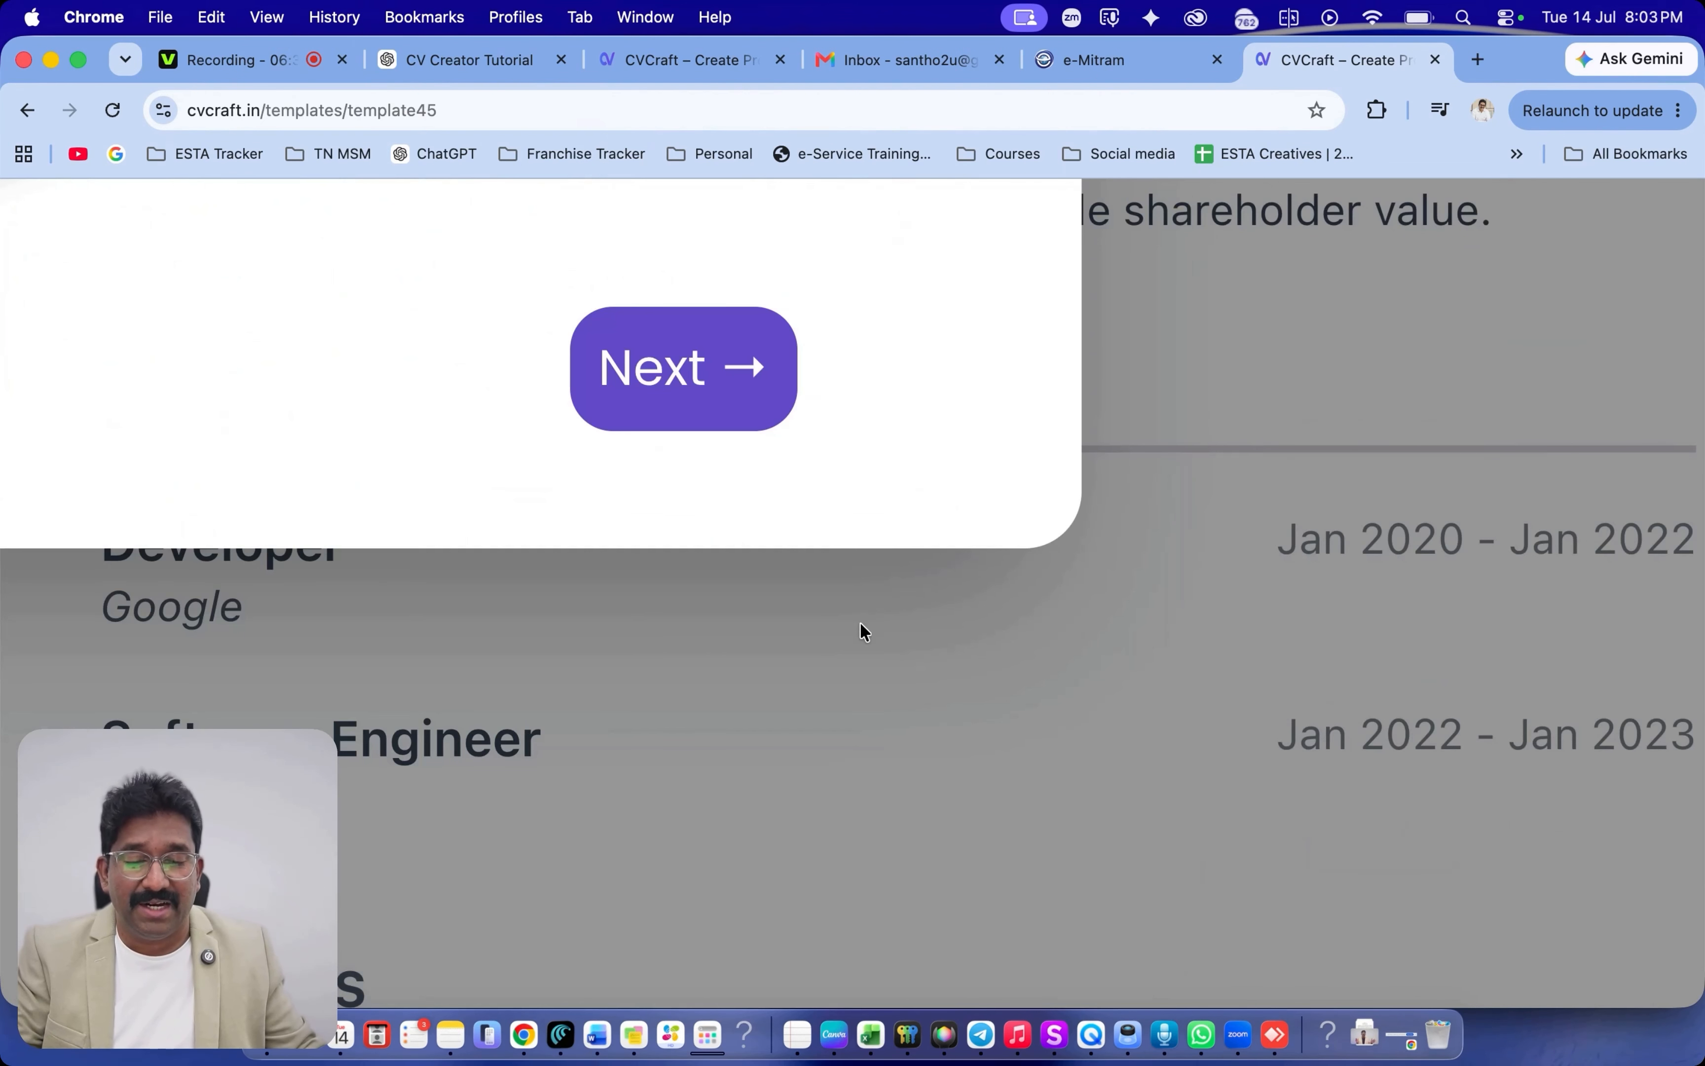
pyautogui.scroll(-5, 865, 658)
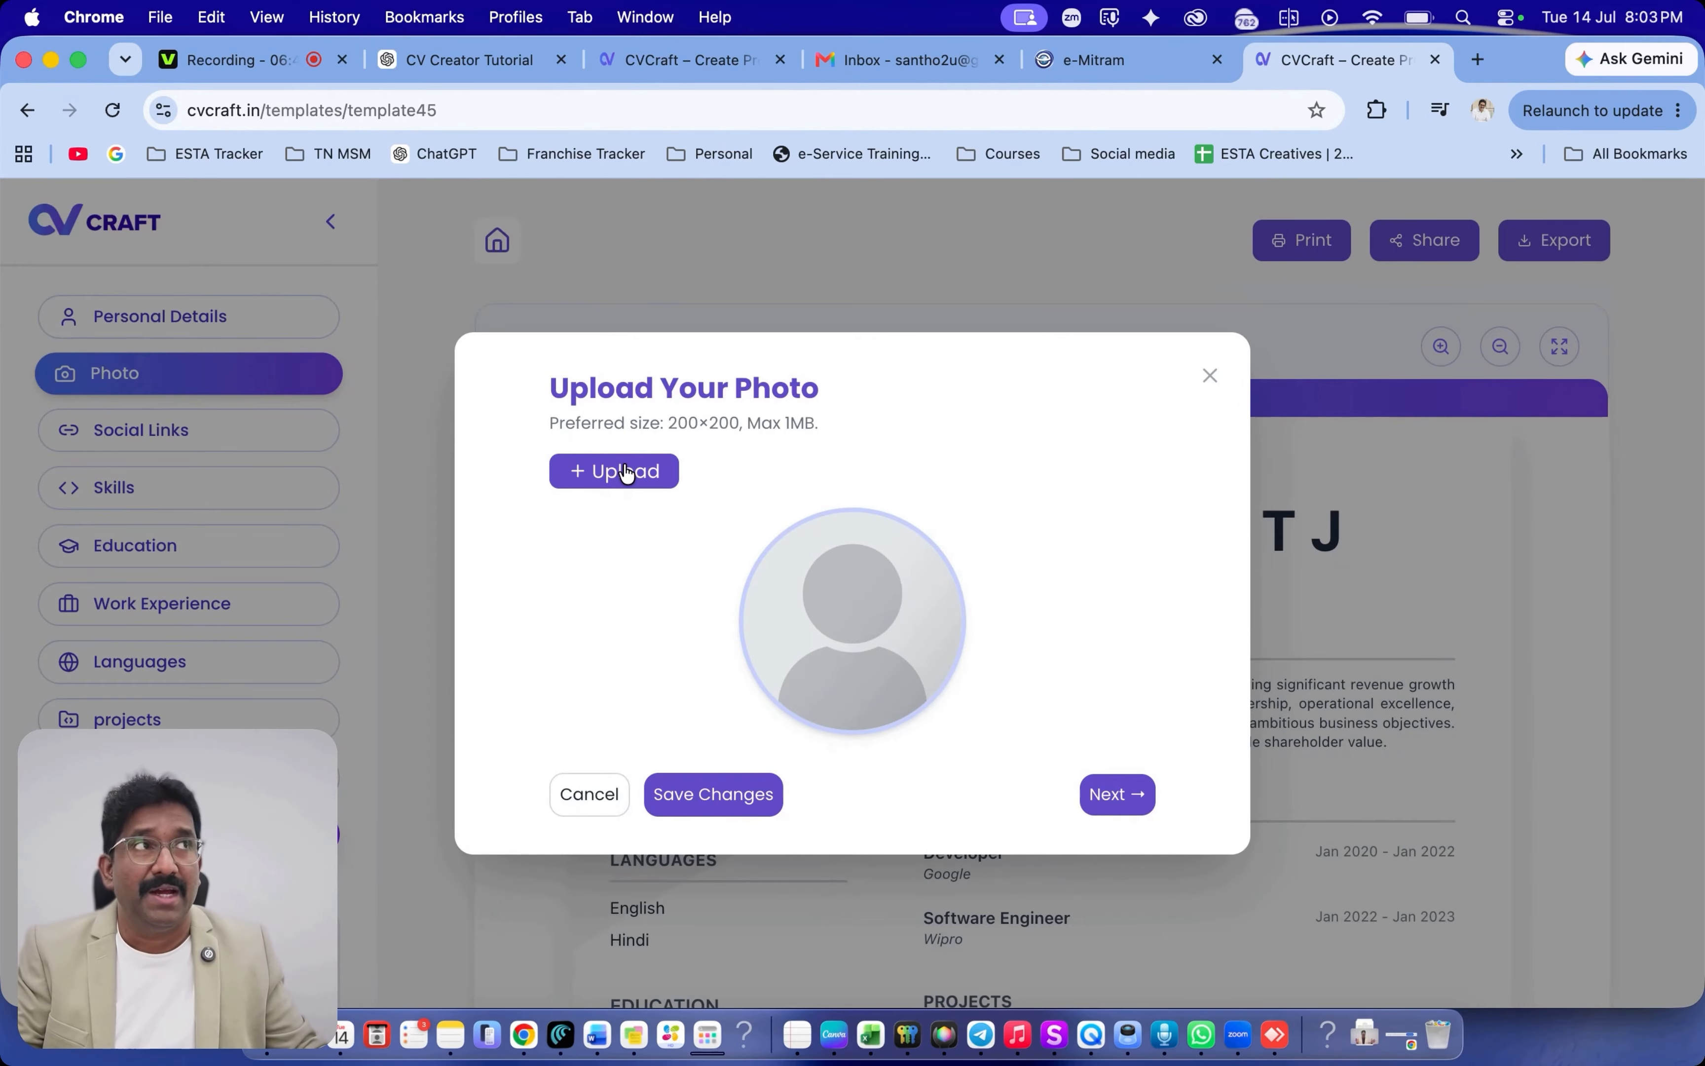
# Upload the WhatsApp JPEG portrait as the CV photo and crop it with the whole head inside the frame.
pyautogui.click(626, 472)
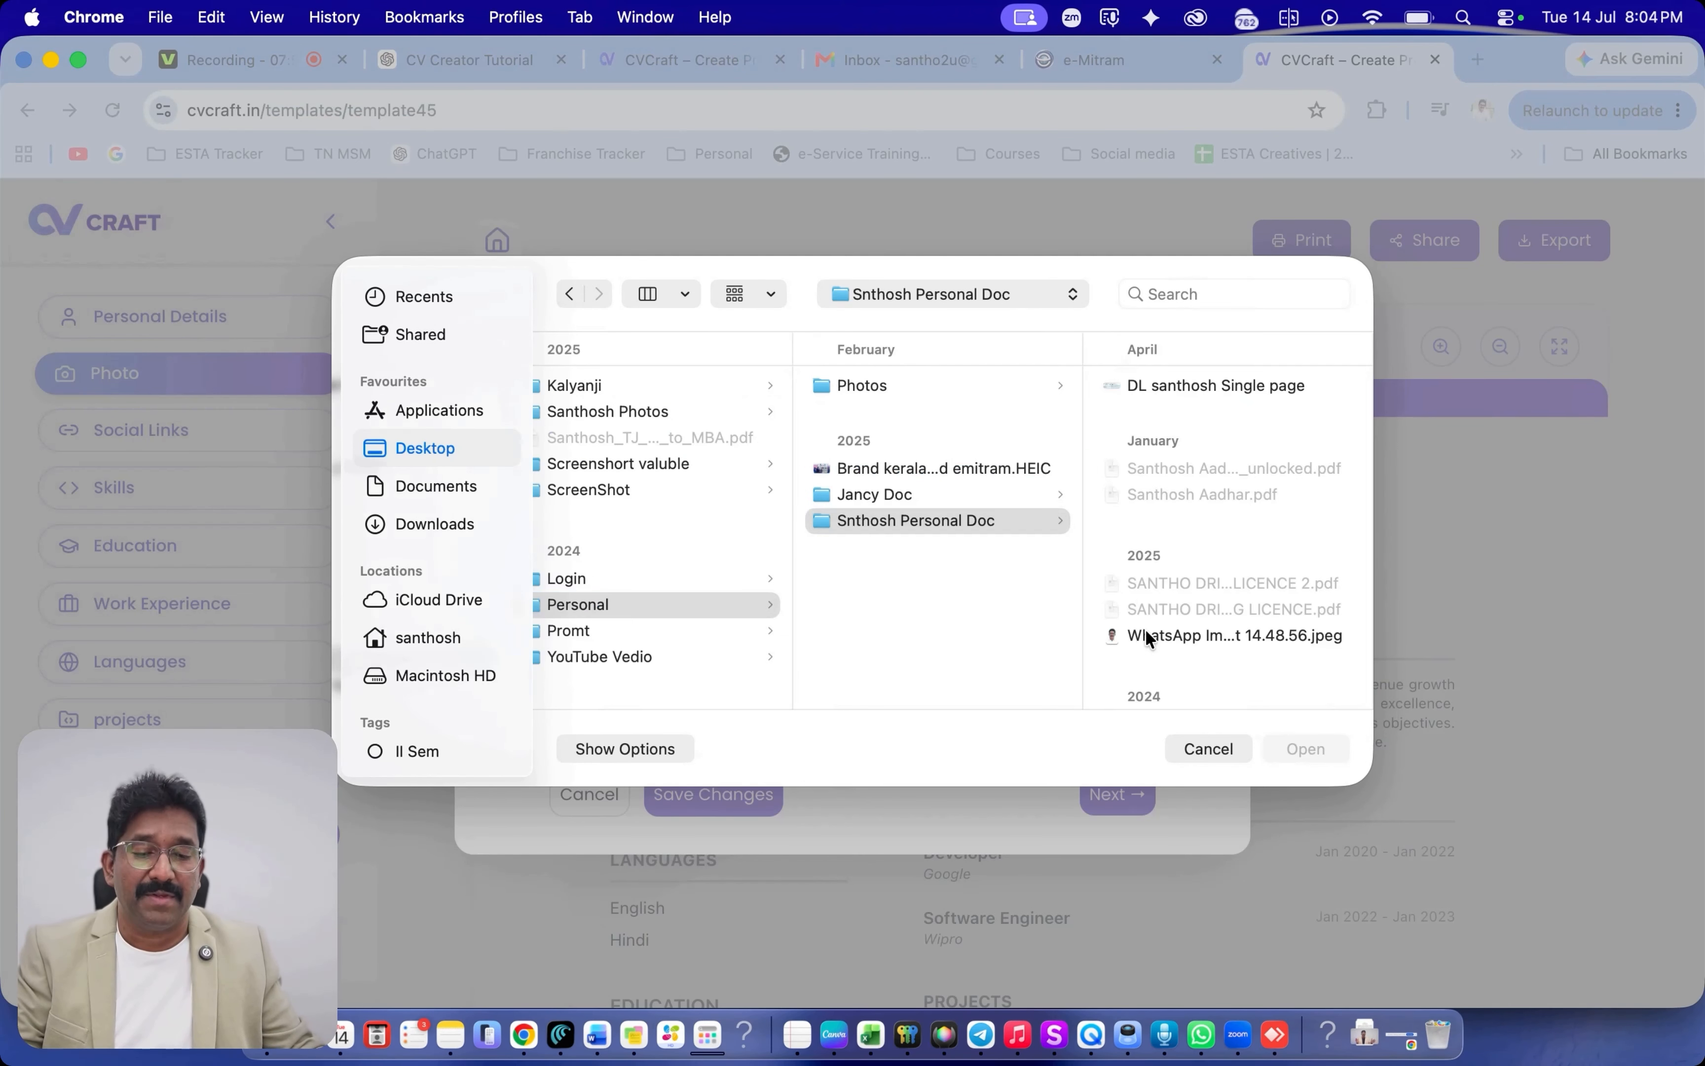
pyautogui.doubleClick(1146, 629)
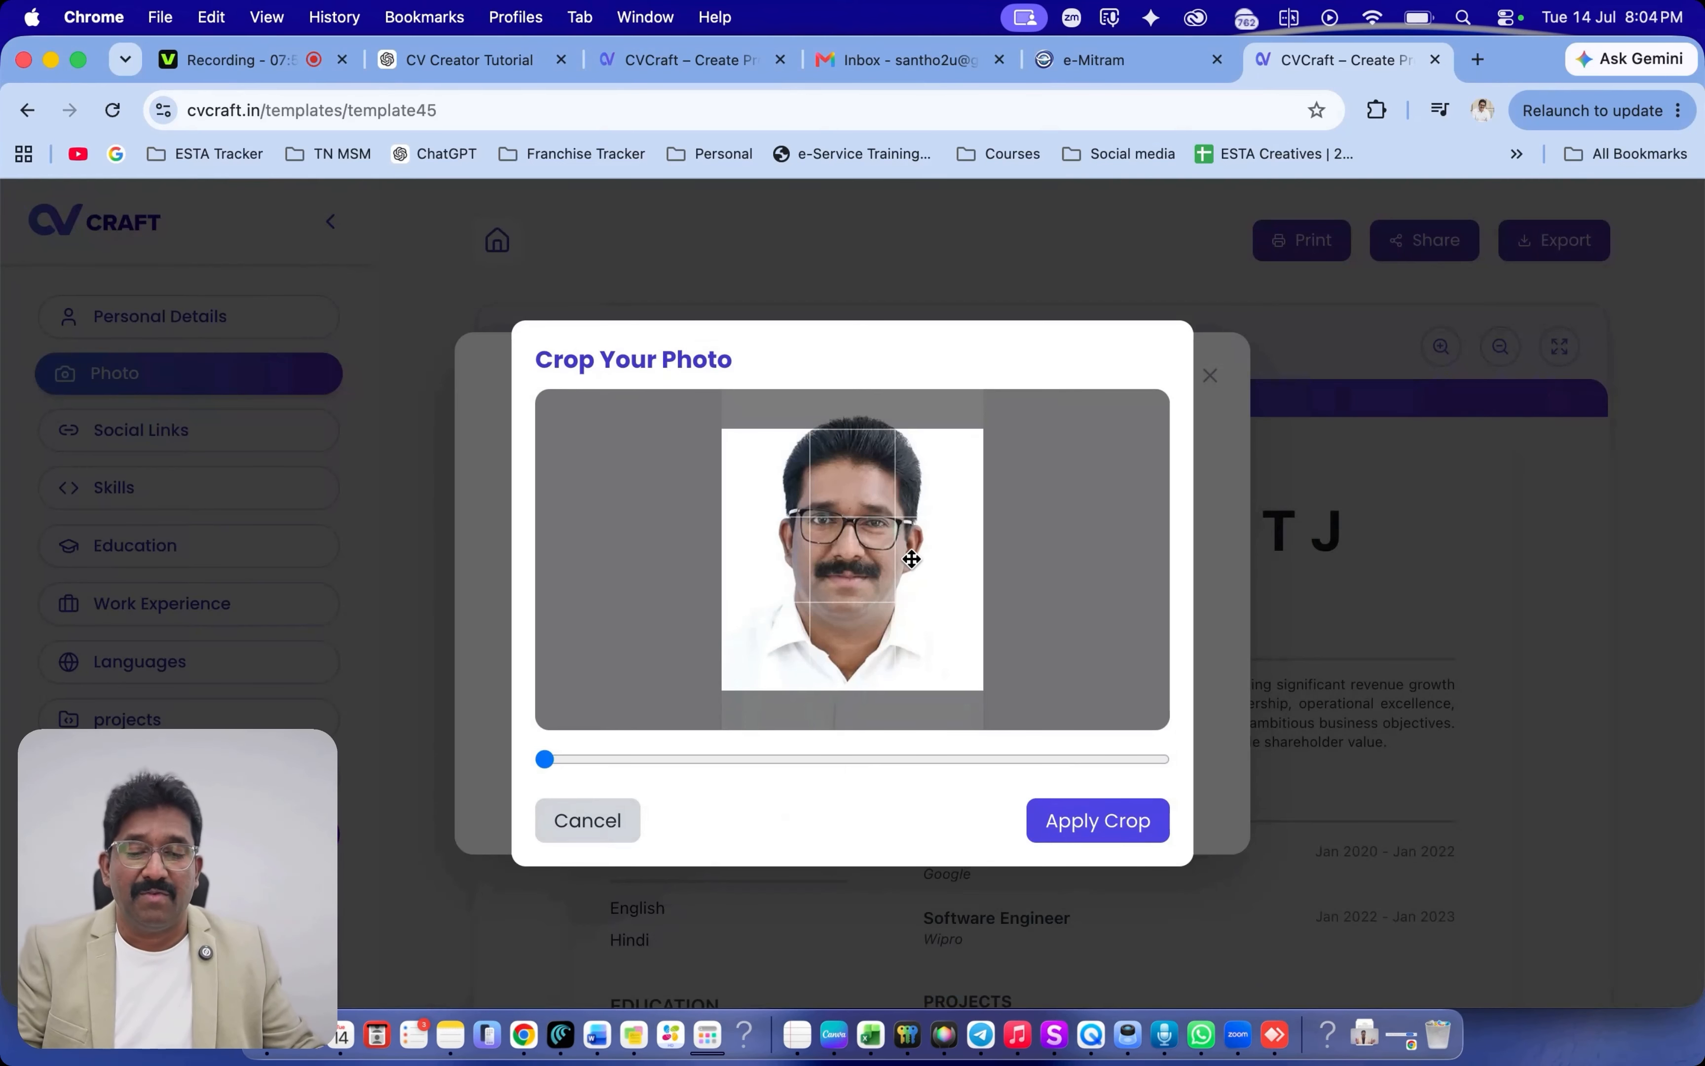
pyautogui.moveTo(912, 559)
pyautogui.mouseDown()
pyautogui.moveTo(913, 499)
pyautogui.moveTo(884, 615)
pyautogui.moveTo(909, 593)
pyautogui.mouseUp()
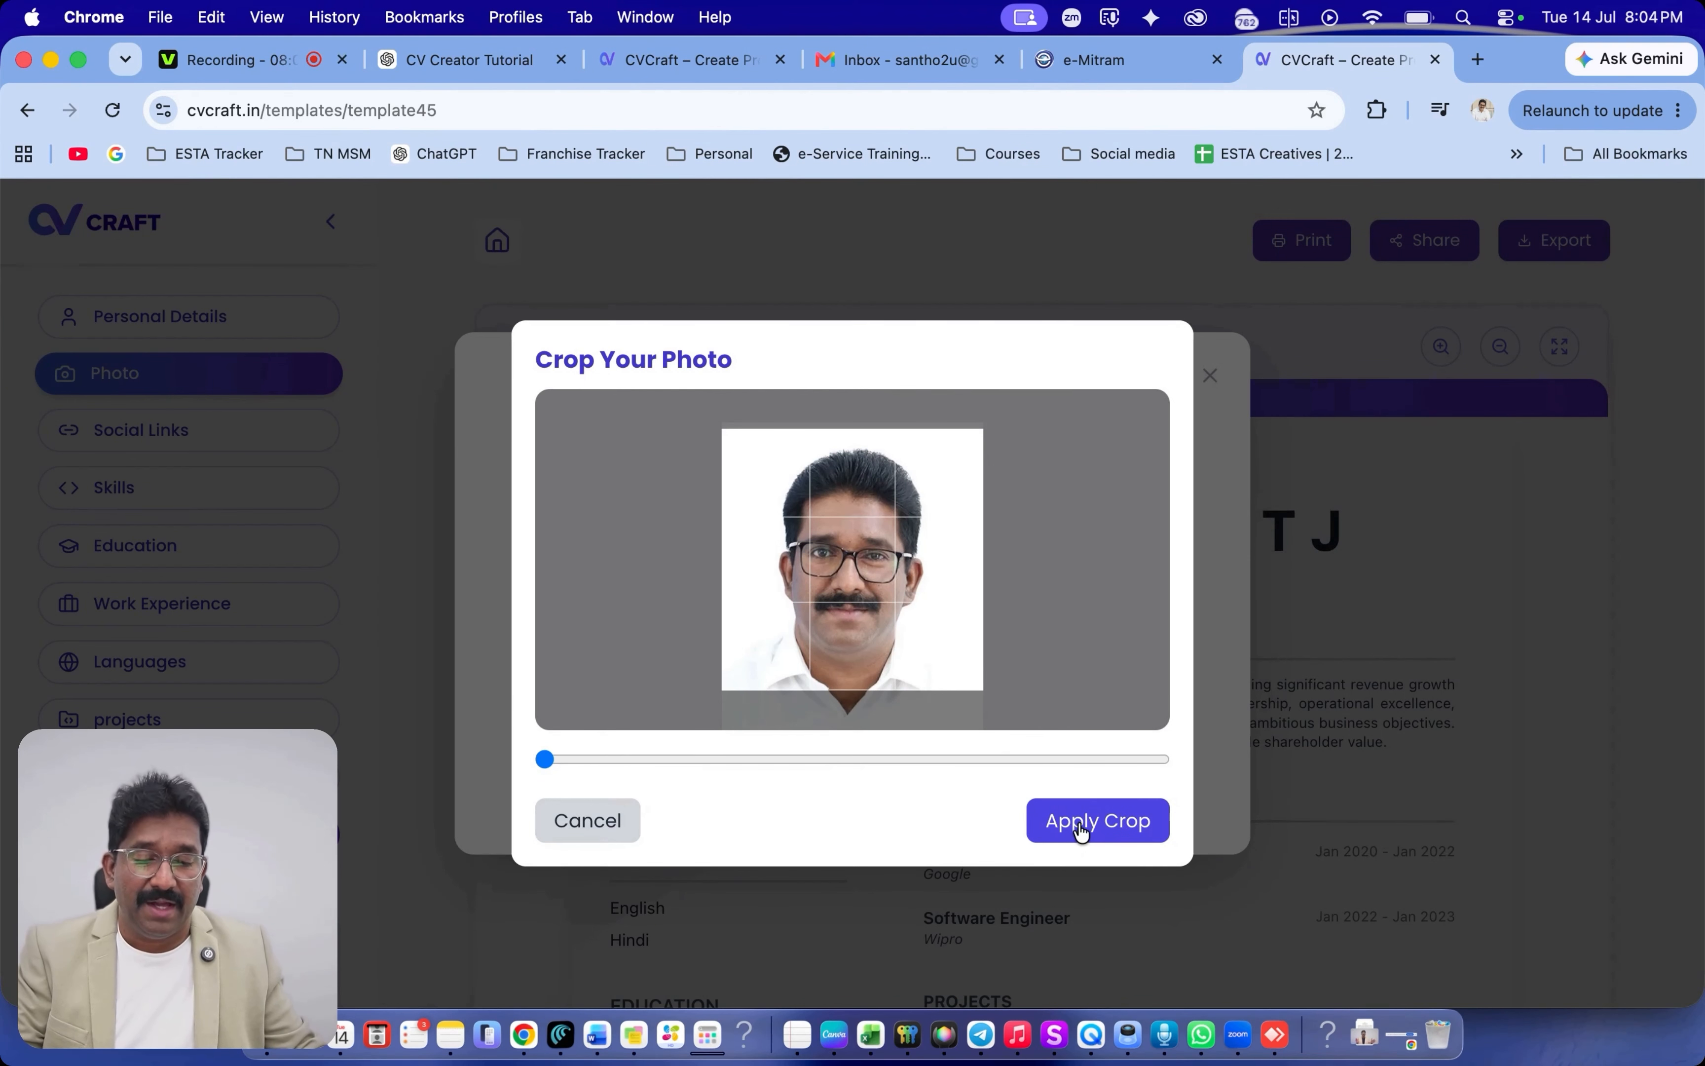
pyautogui.click(1097, 825)
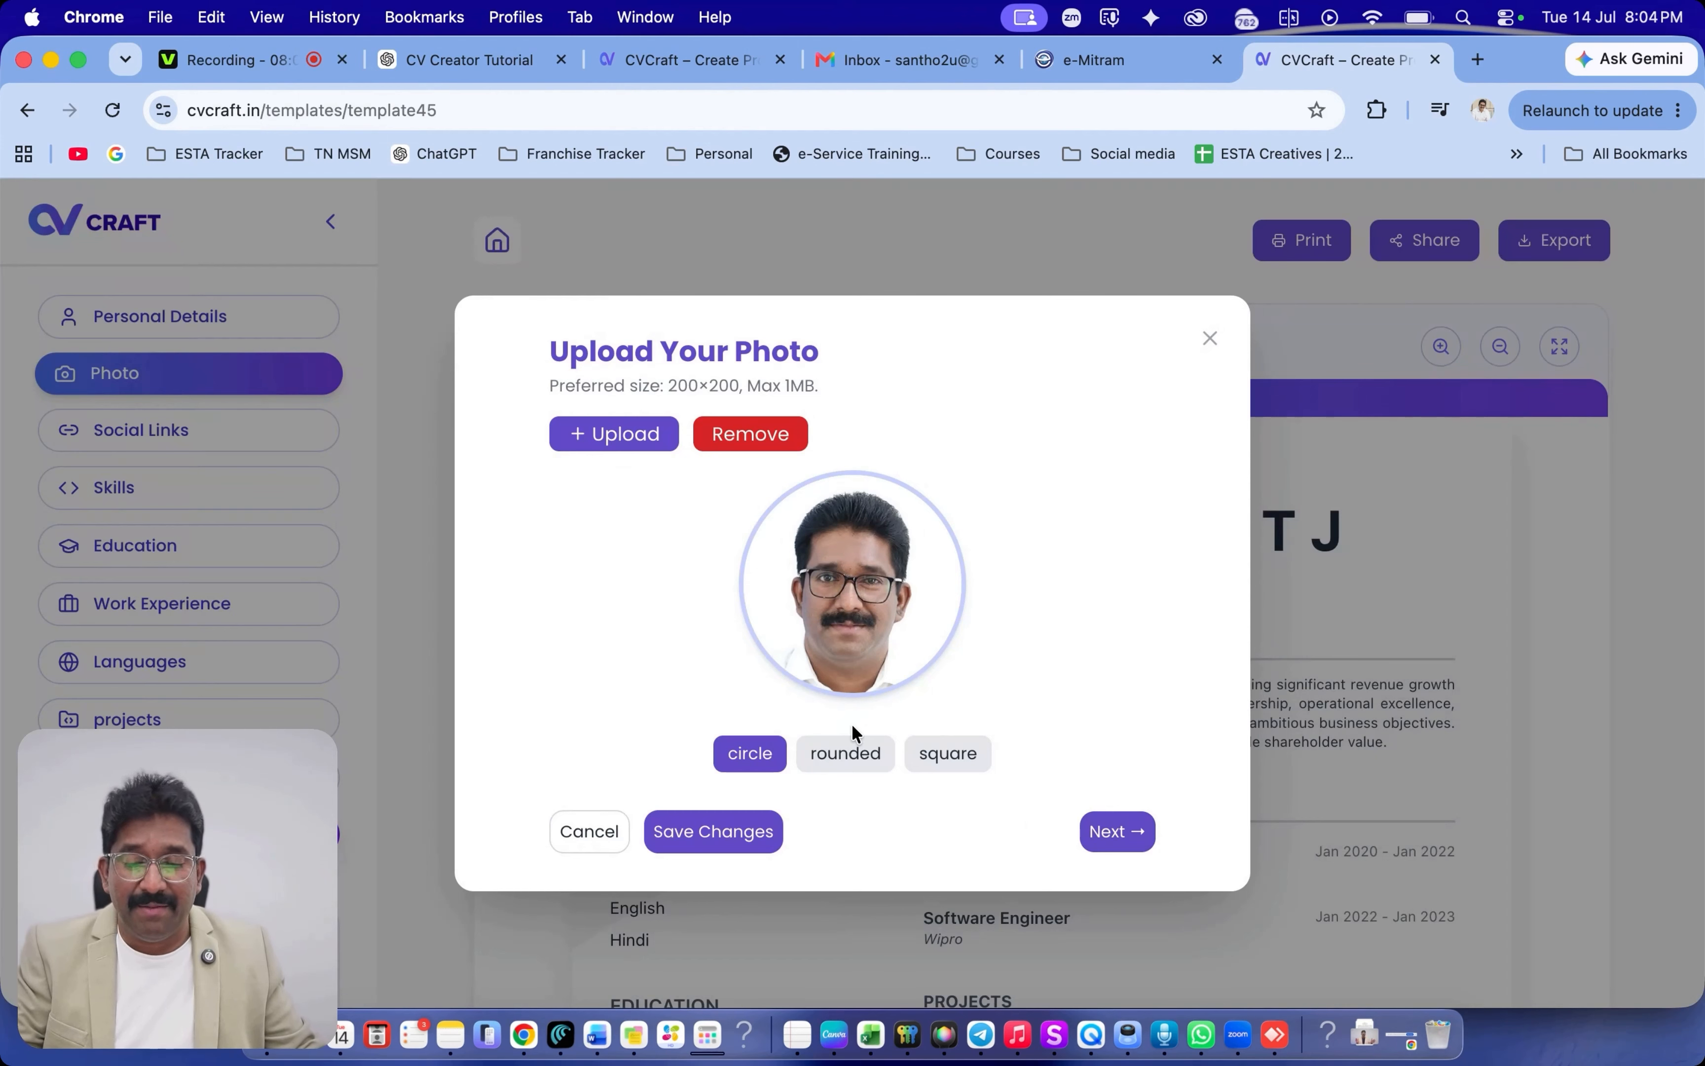
# Compare the photo frame shapes, set the rounded shape, and continue to the social links section.
pyautogui.click(863, 752)
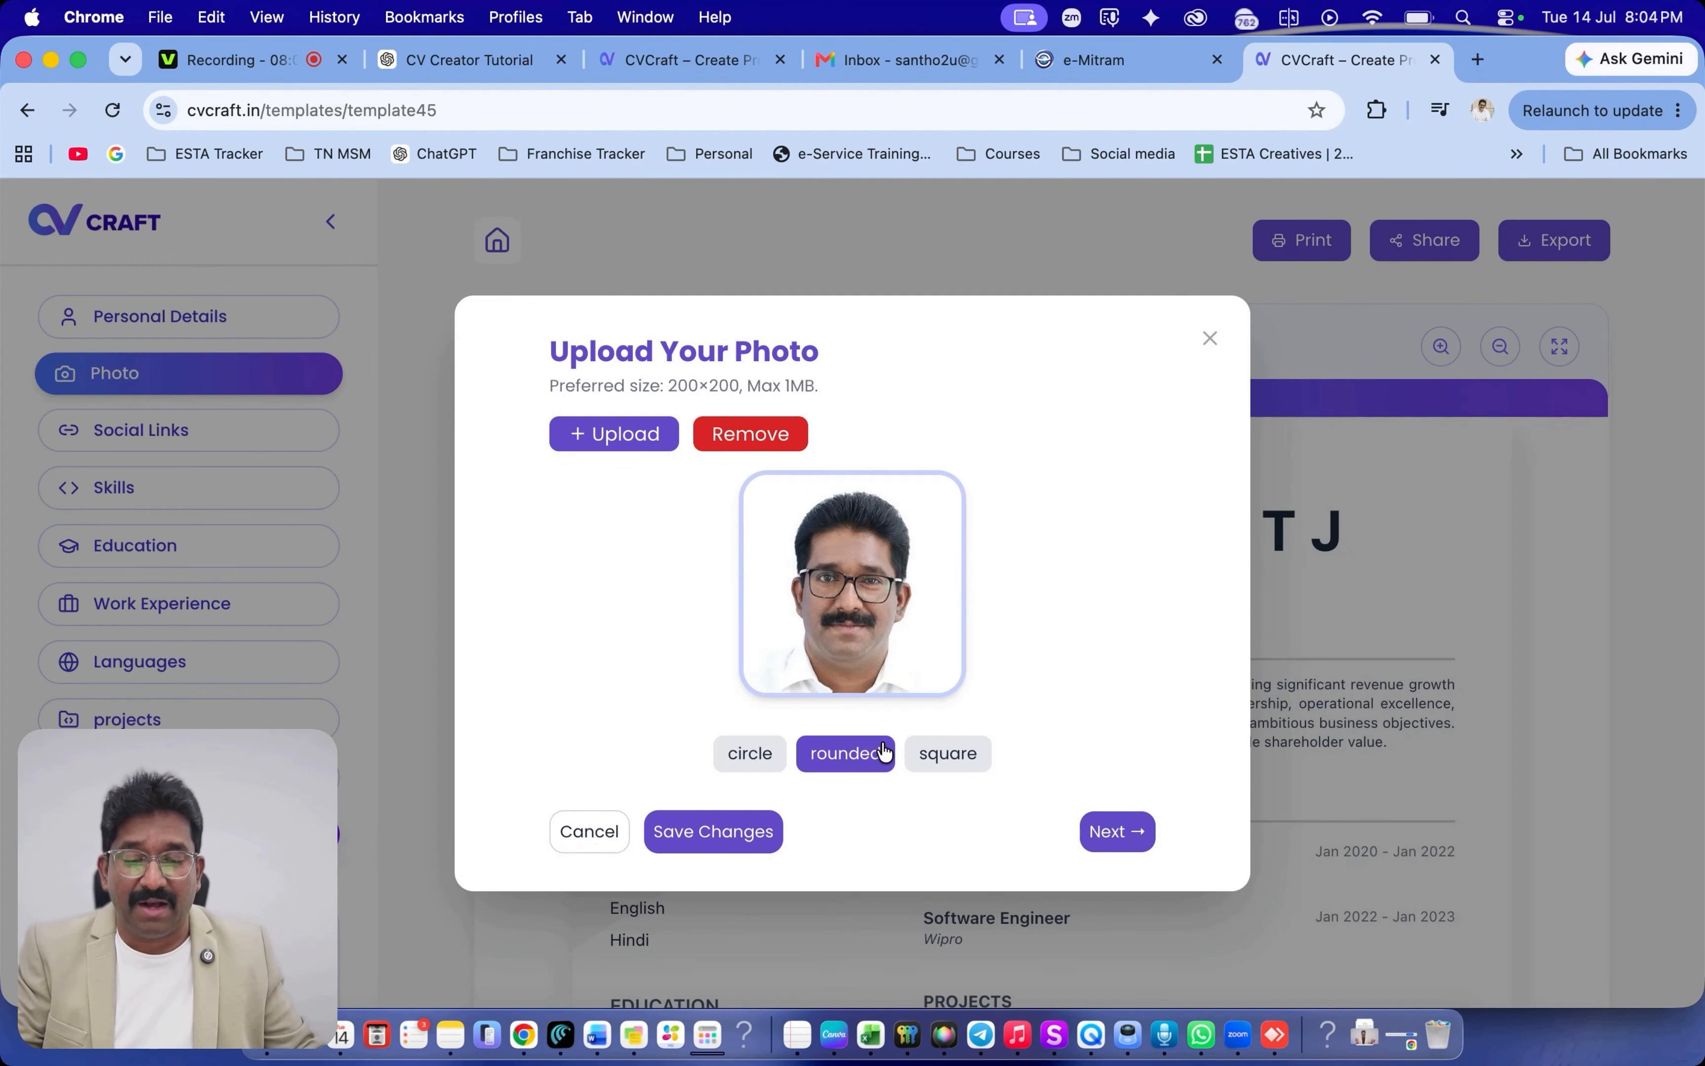
pyautogui.click(937, 758)
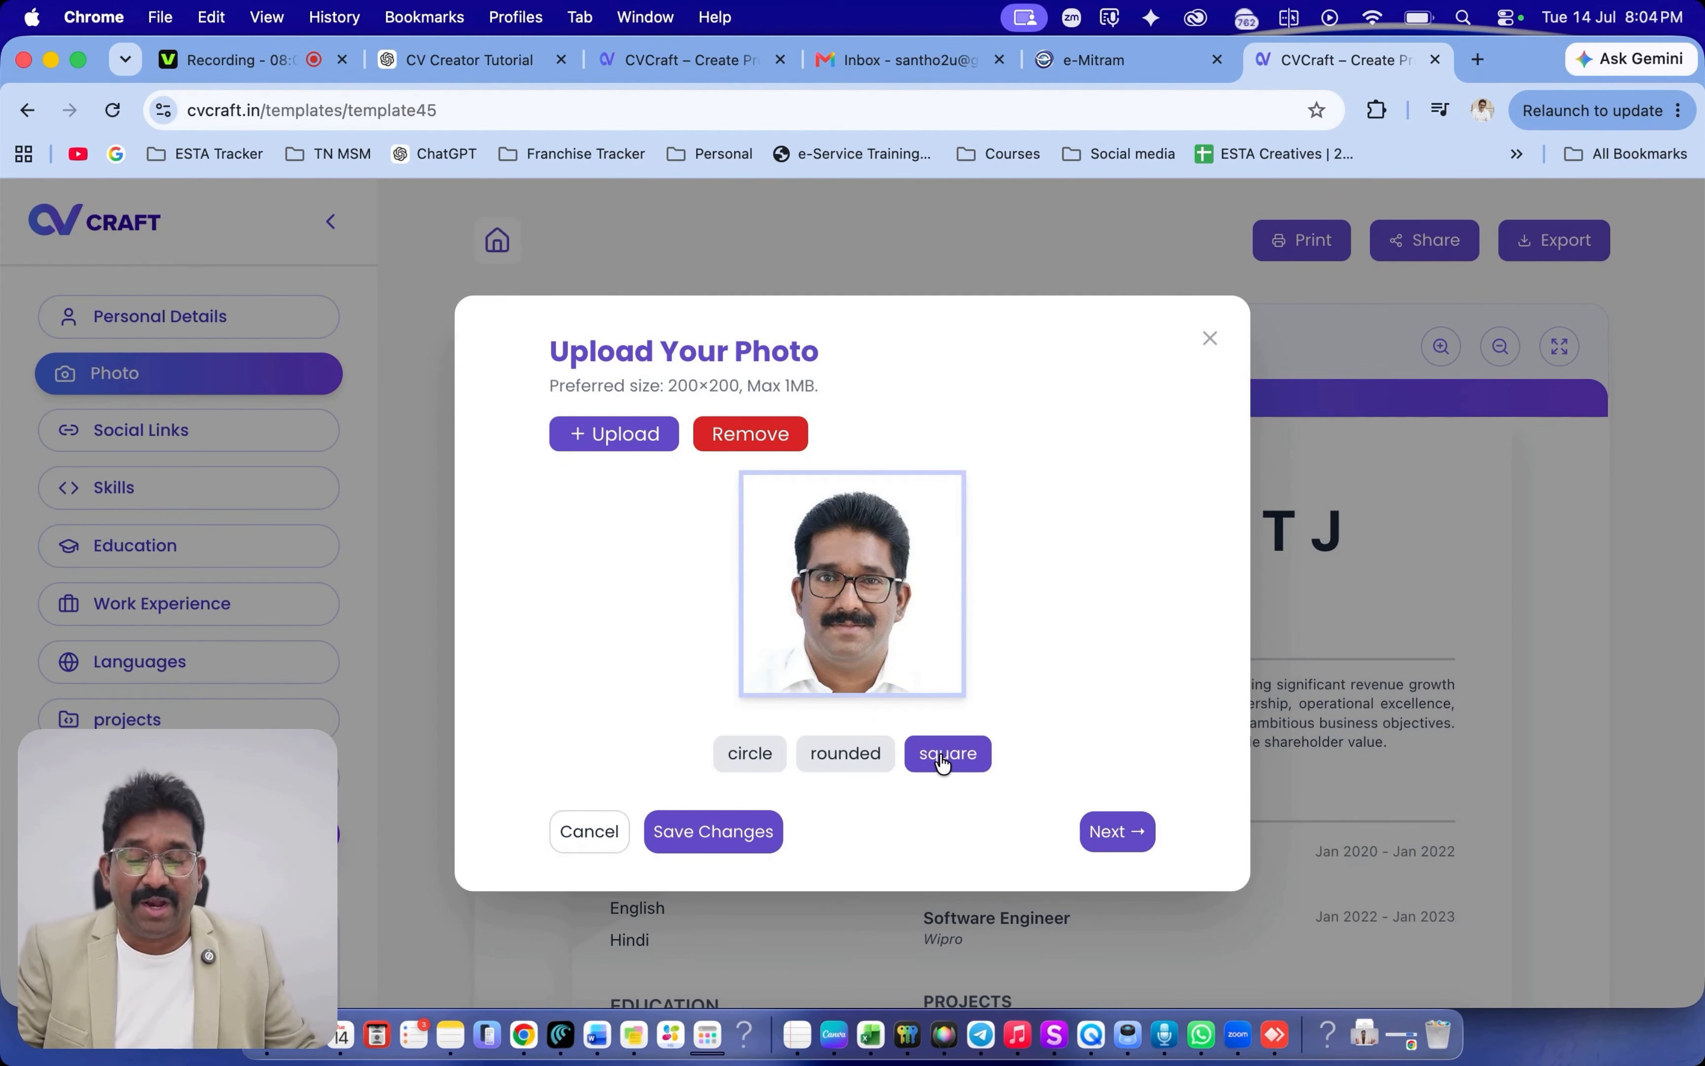
pyautogui.click(759, 757)
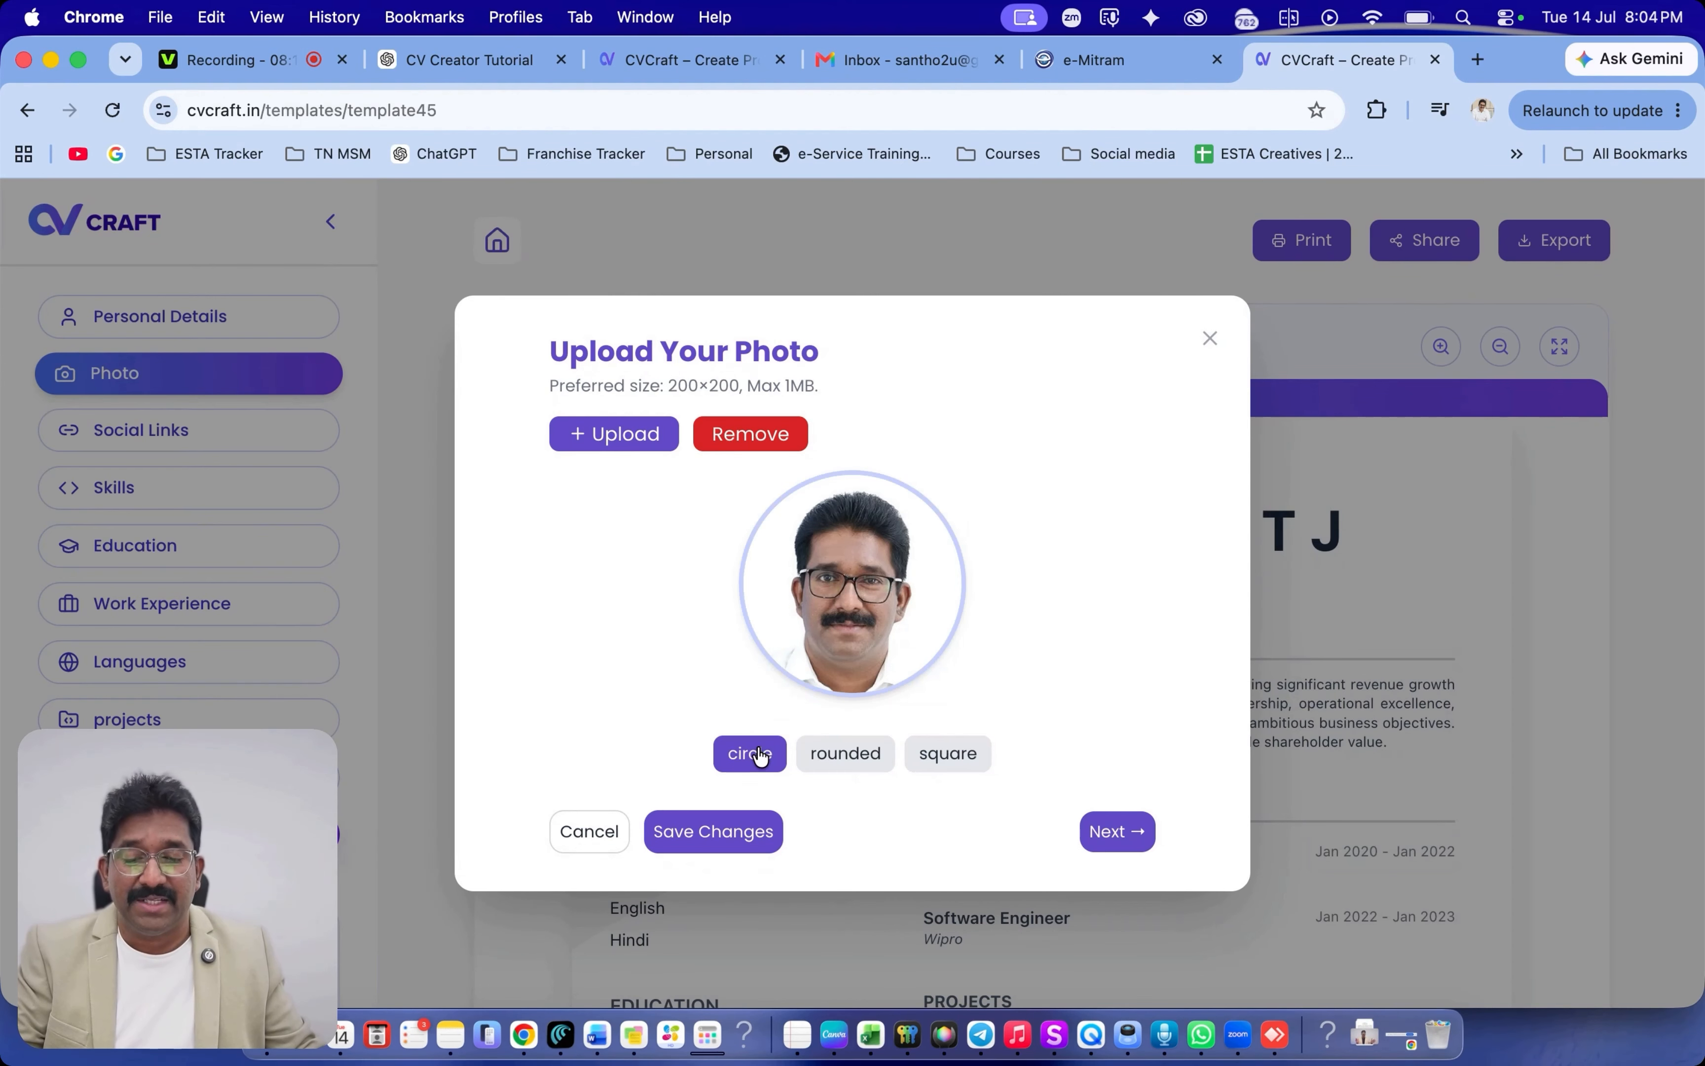
pyautogui.click(840, 759)
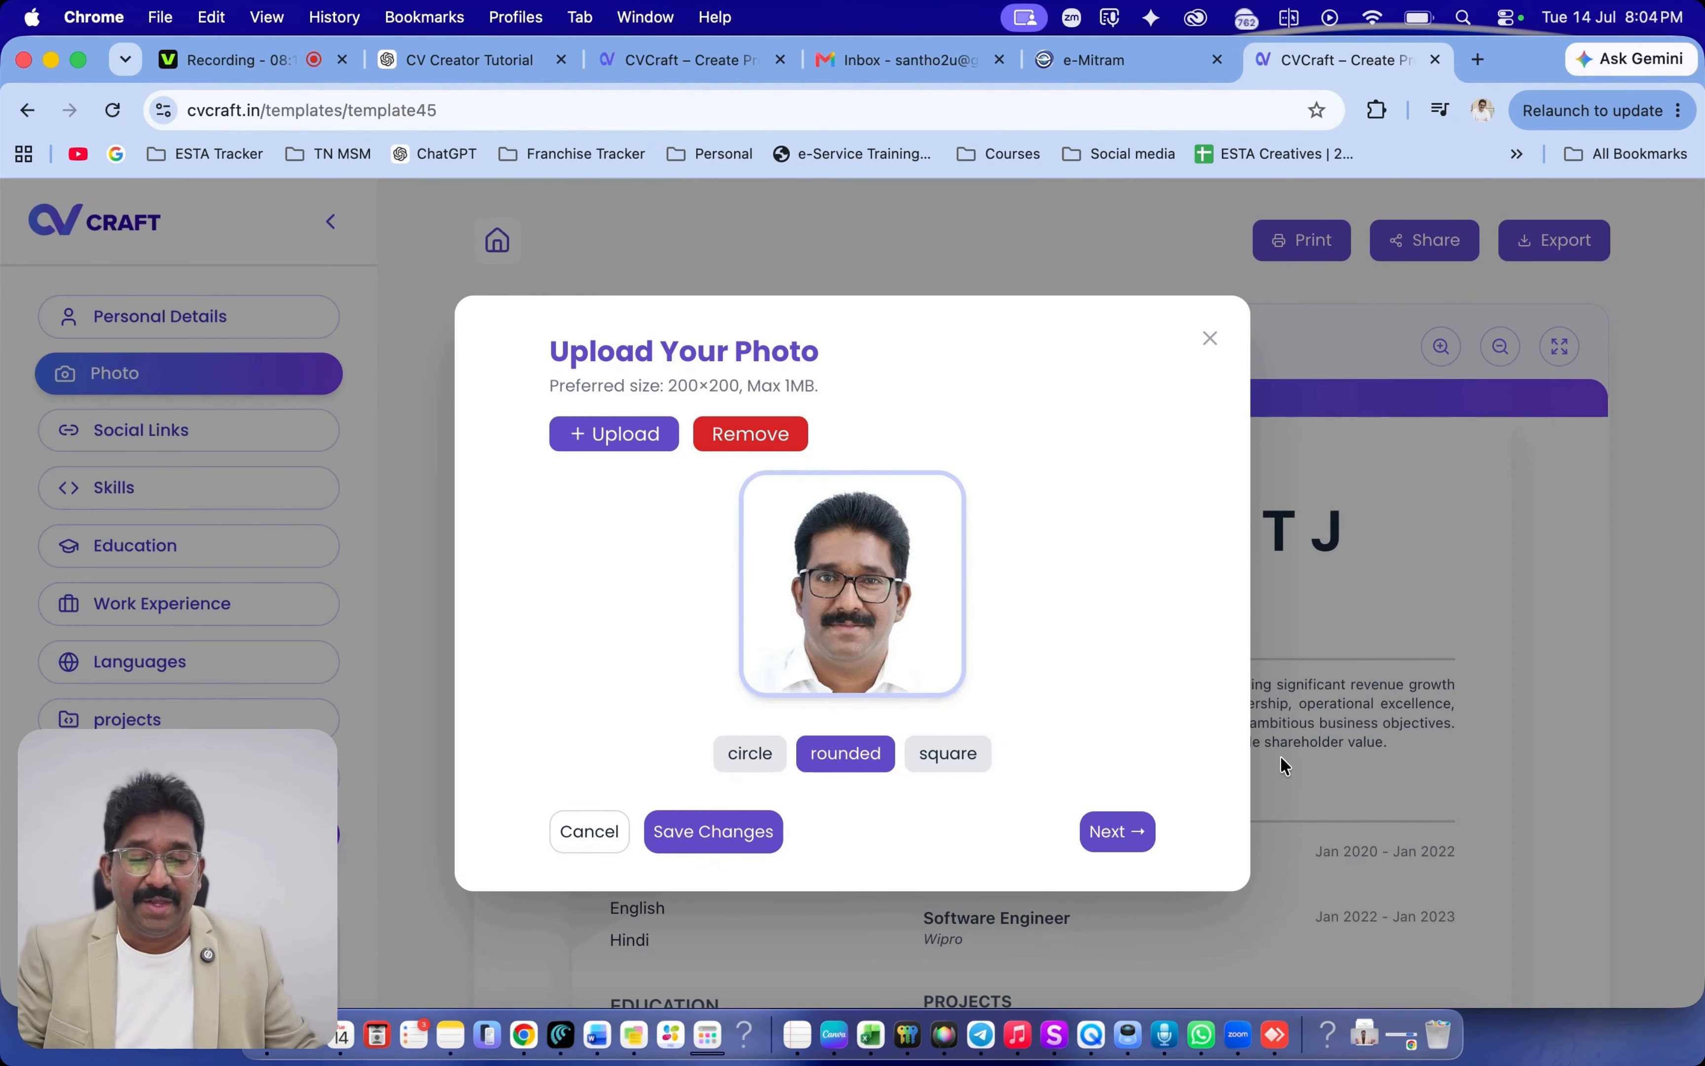
pyautogui.click(1121, 831)
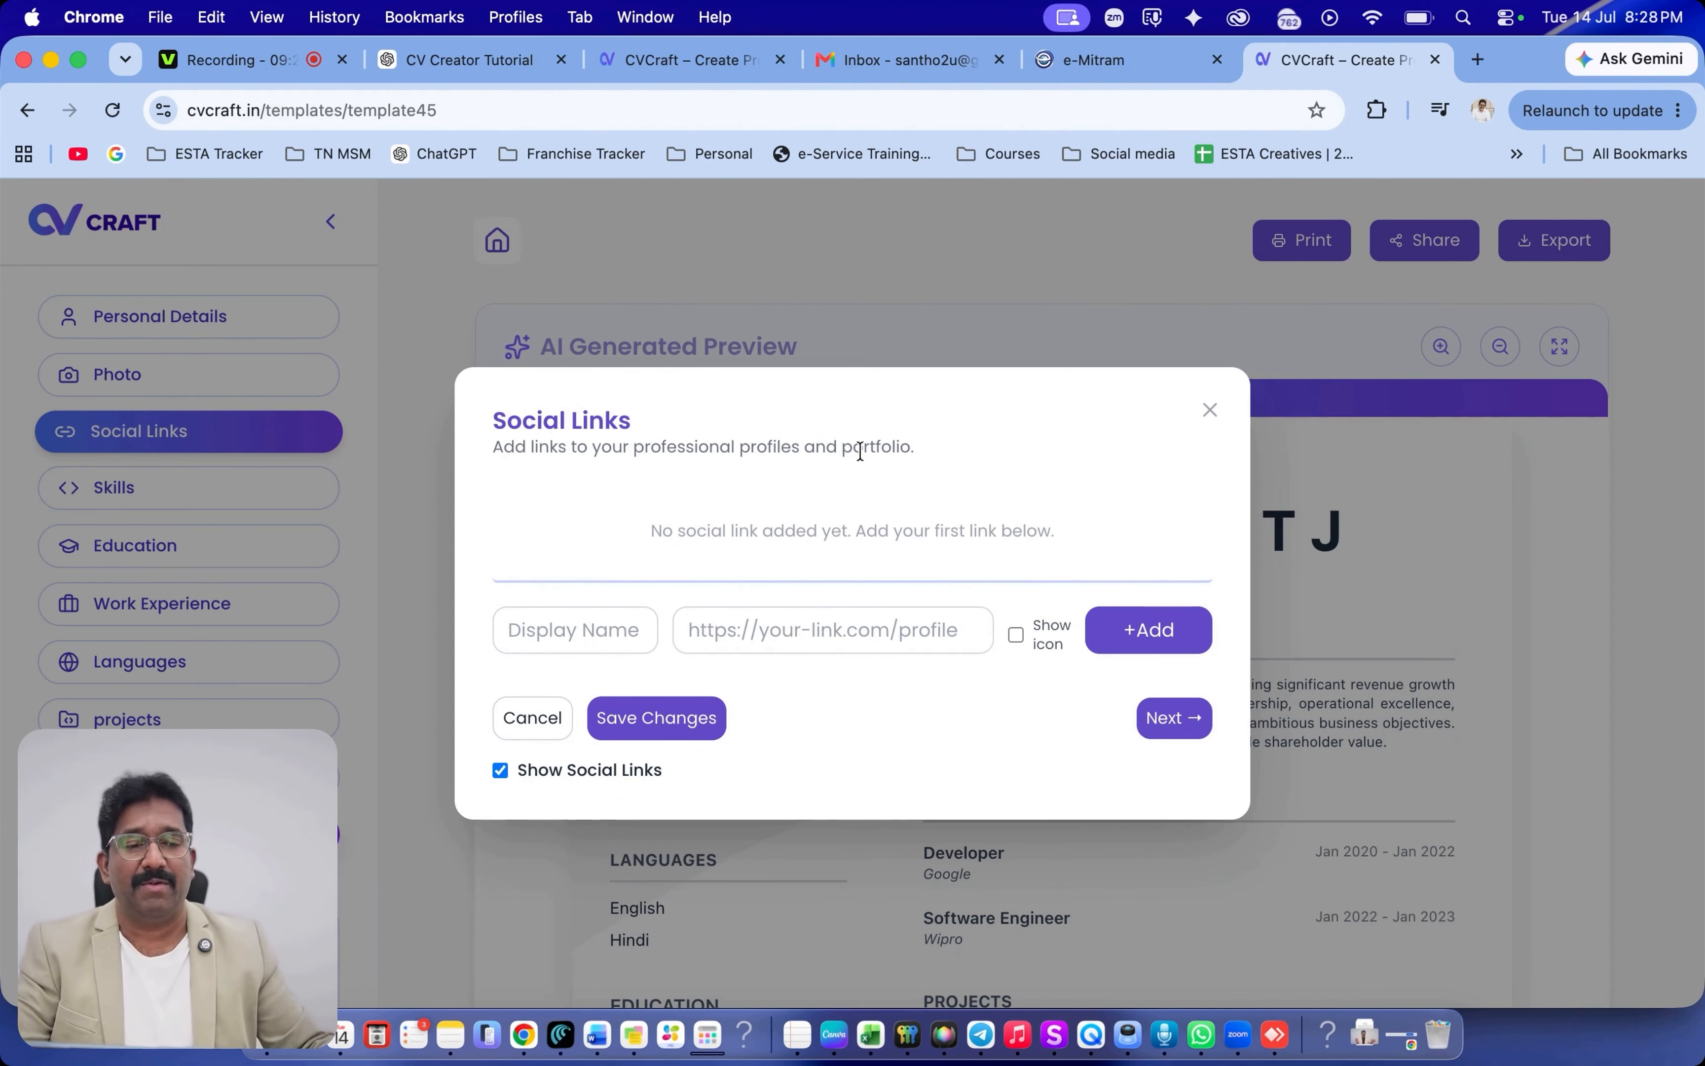
# Open the Facebook profile in a new browser tab and copy its web address.
pyautogui.click(1478, 61)
pyautogui.click(640, 113)
pyautogui.write('FA')
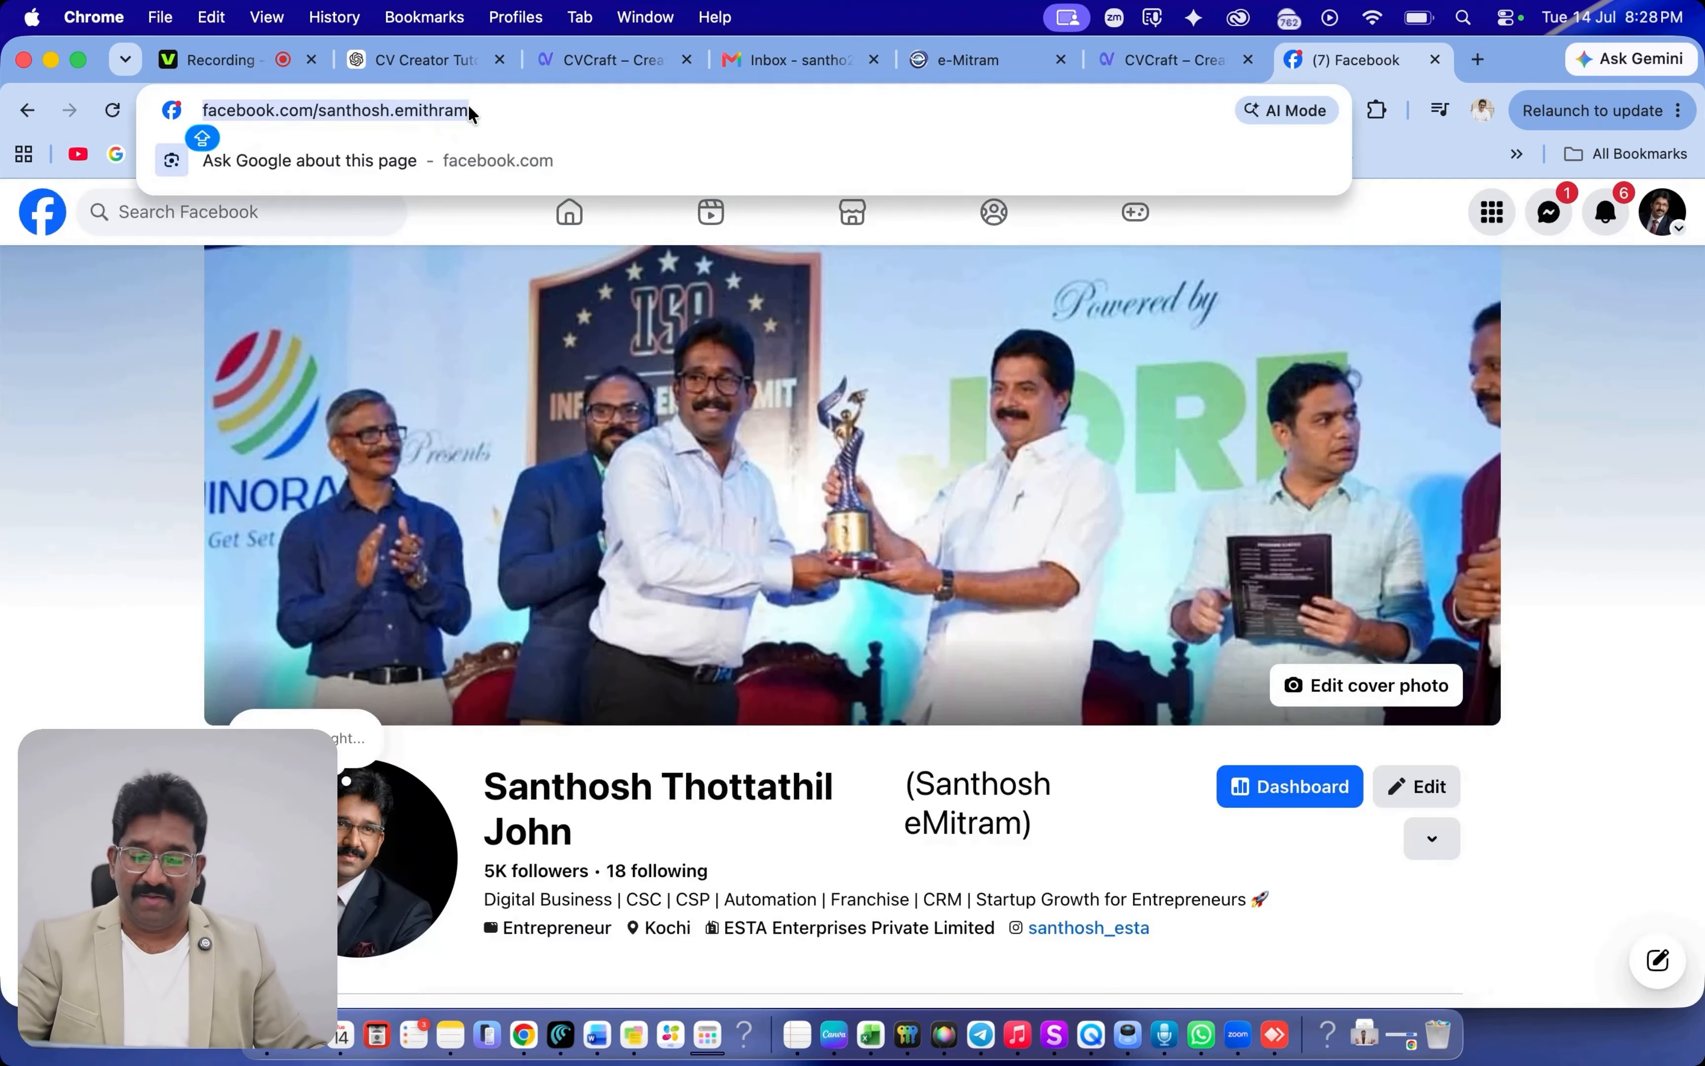
pyautogui.press('super+c')
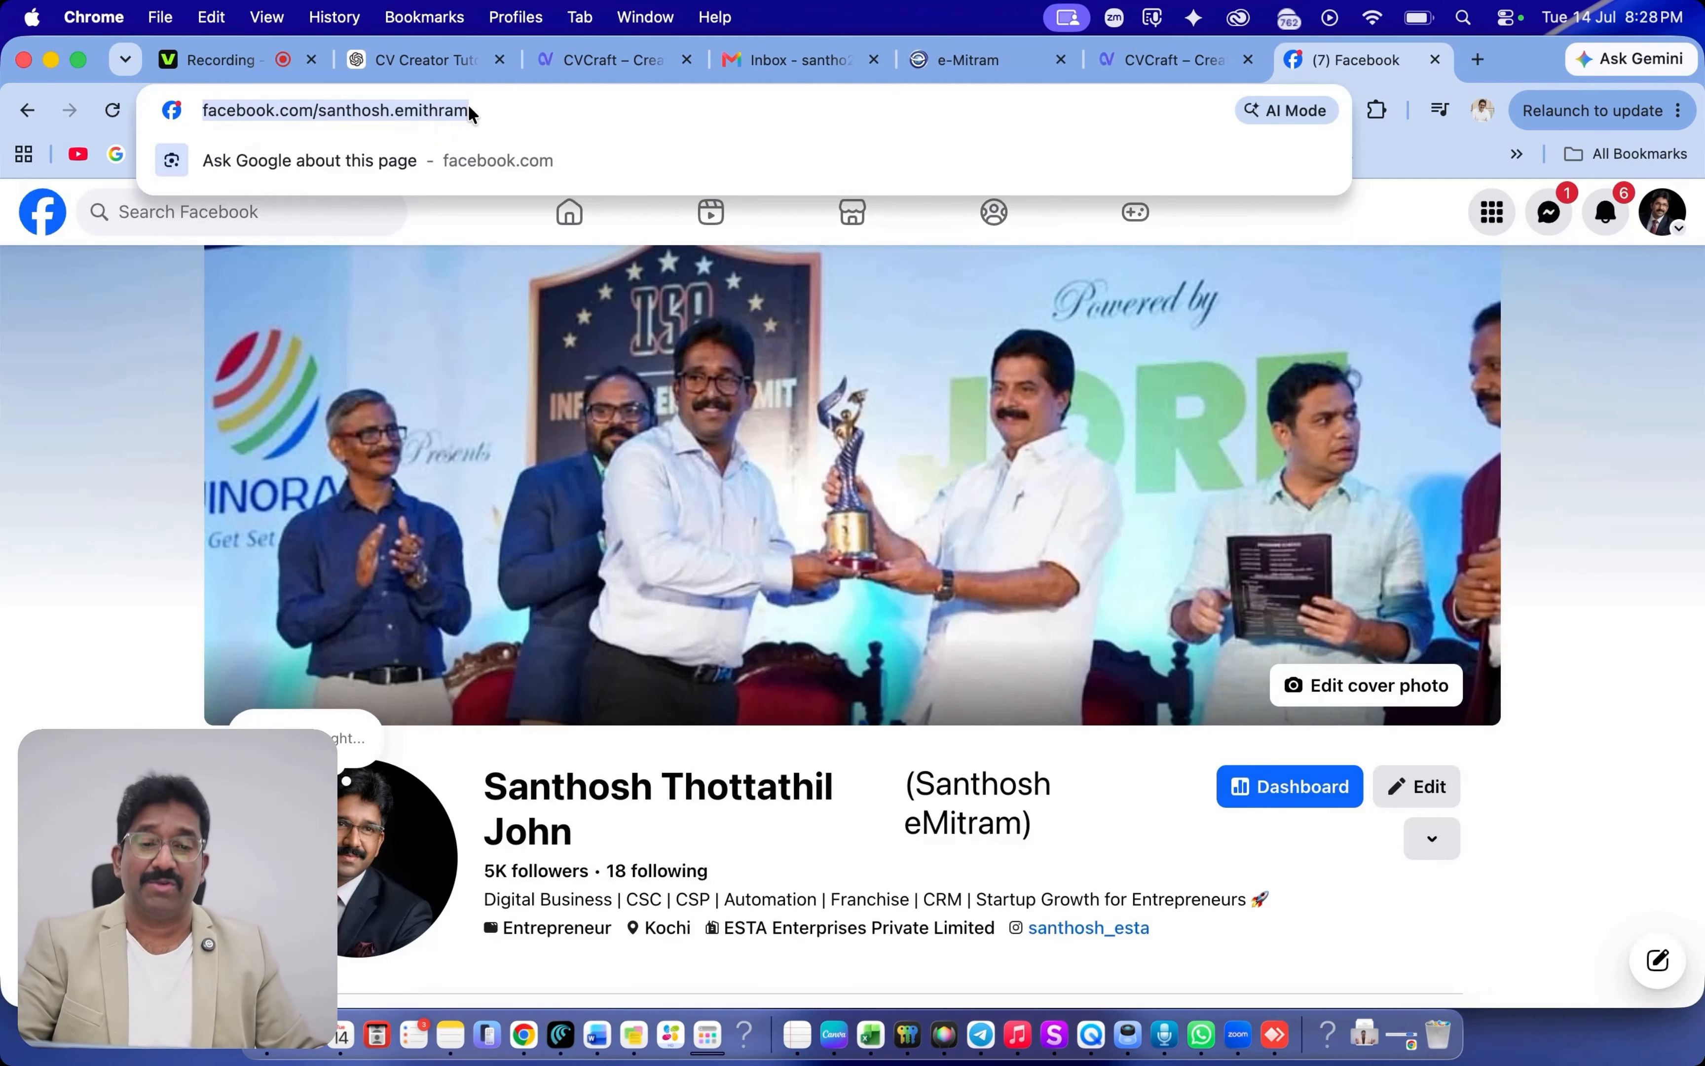
# Back in the CV editor, add a social link with the display name FACEBOOK and the copied profile address.
pyautogui.click(1184, 59)
pyautogui.click(720, 643)
pyautogui.press('super+v')
pyautogui.click(612, 634)
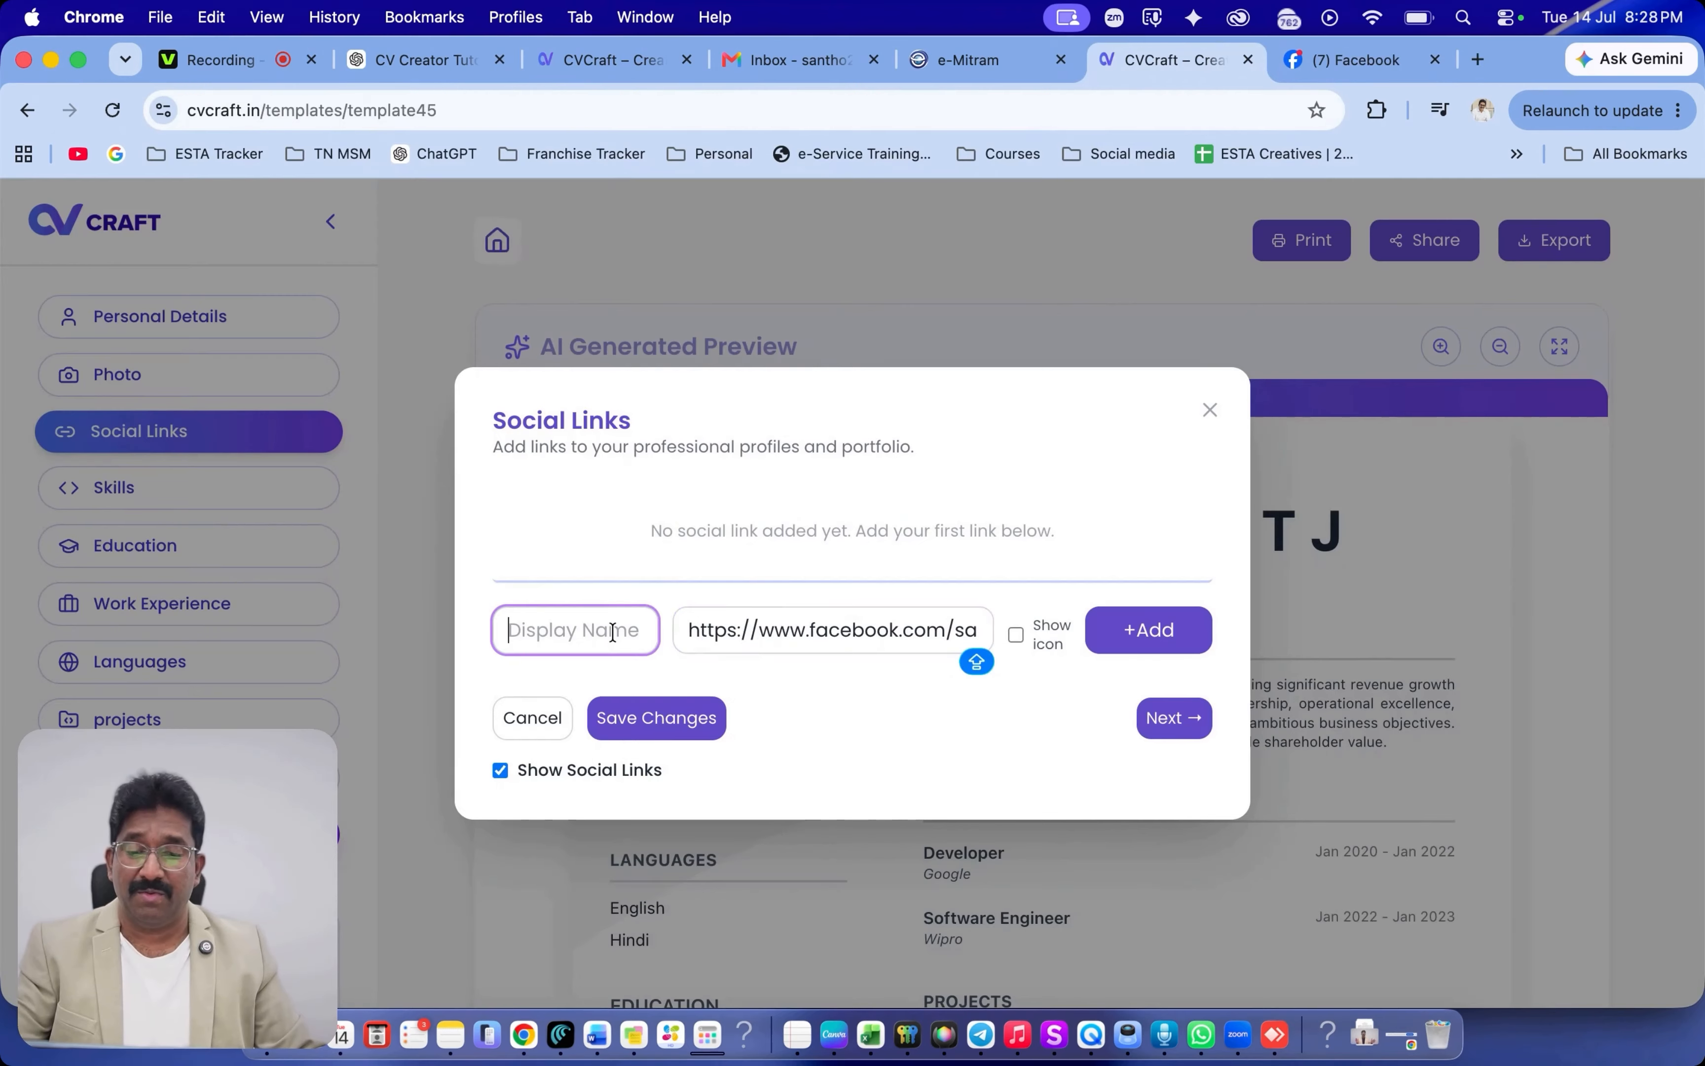
pyautogui.write('FACEBOOK')
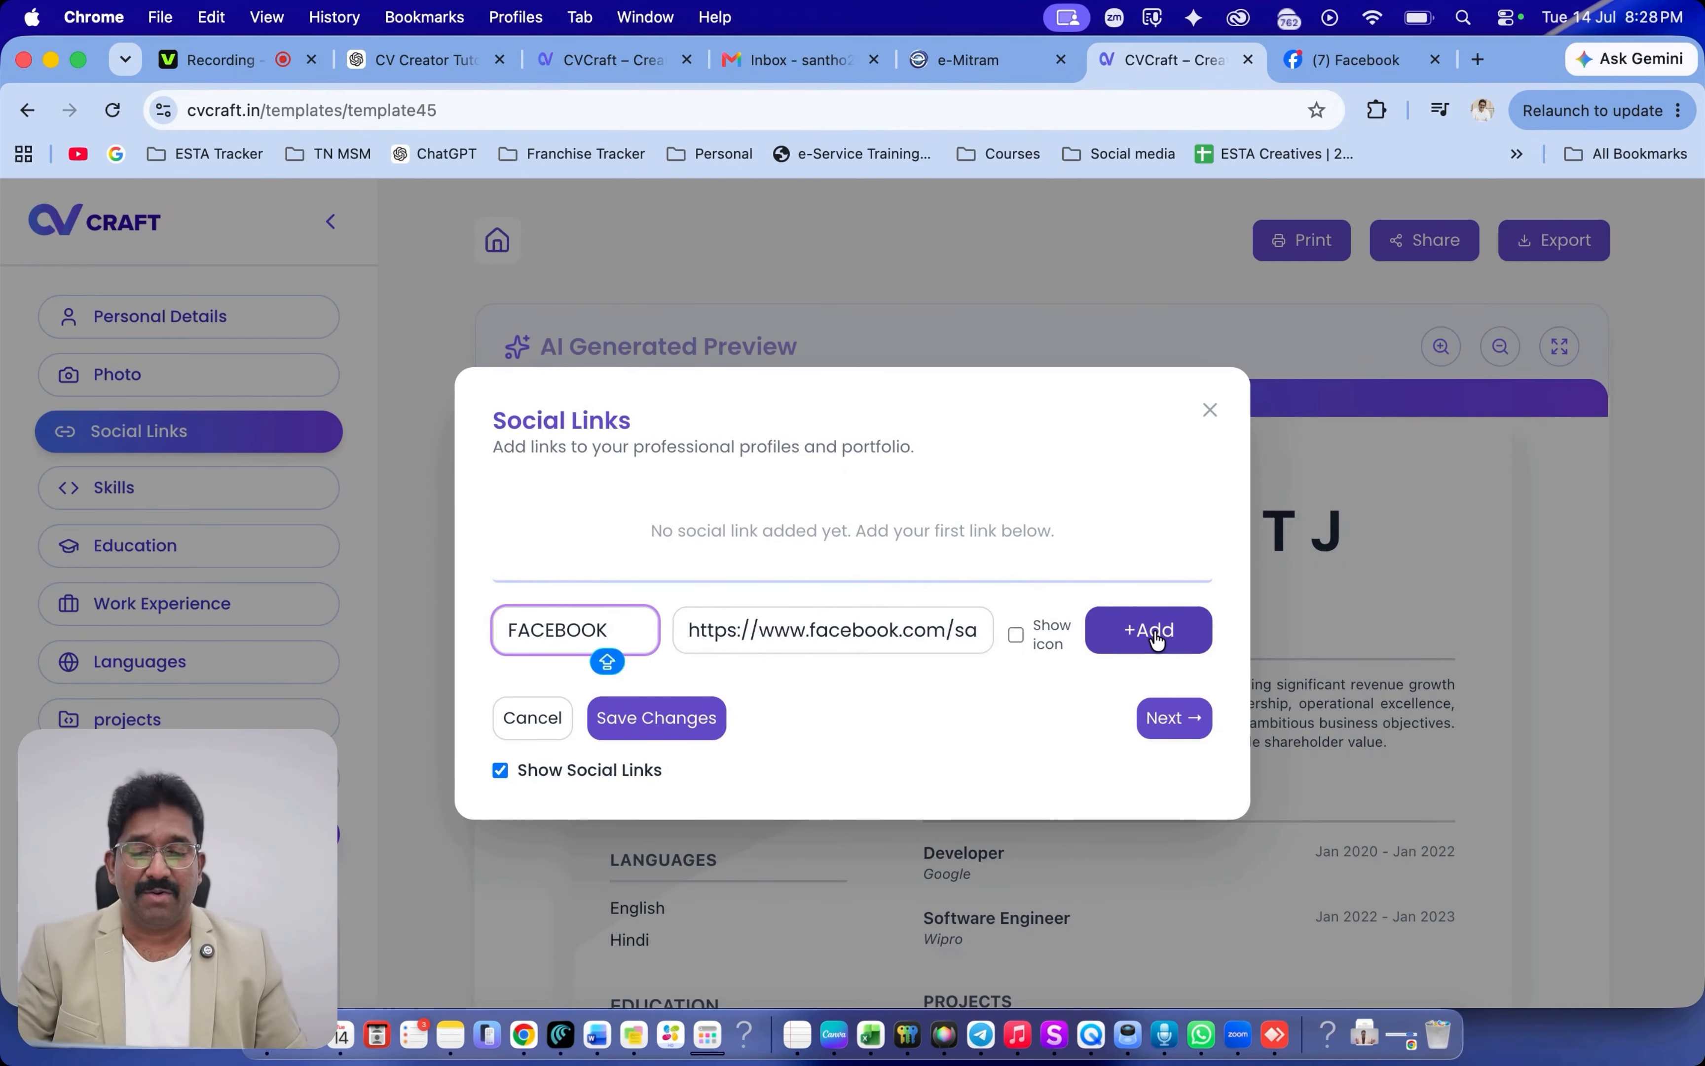
pyautogui.click(1156, 635)
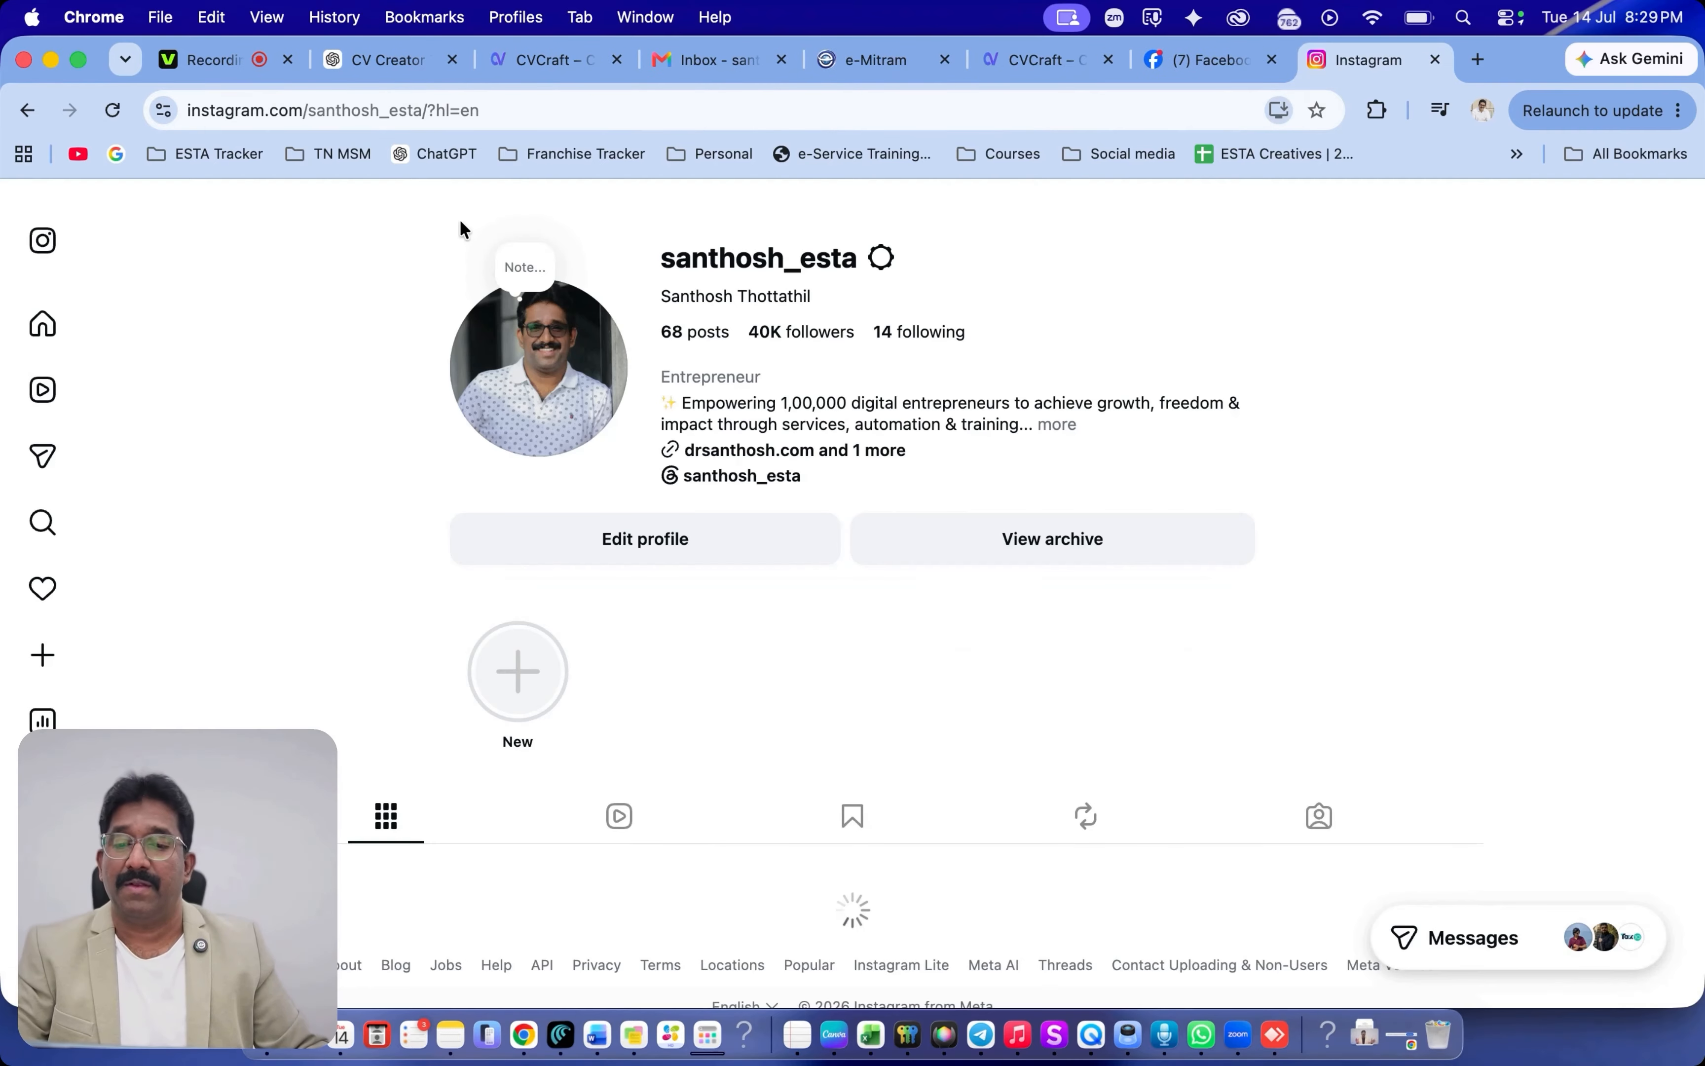
# Add a social link named INSTAGRAM with the address copied from the Instagram profile, and continue to the skills section.
pyautogui.click(490, 110)
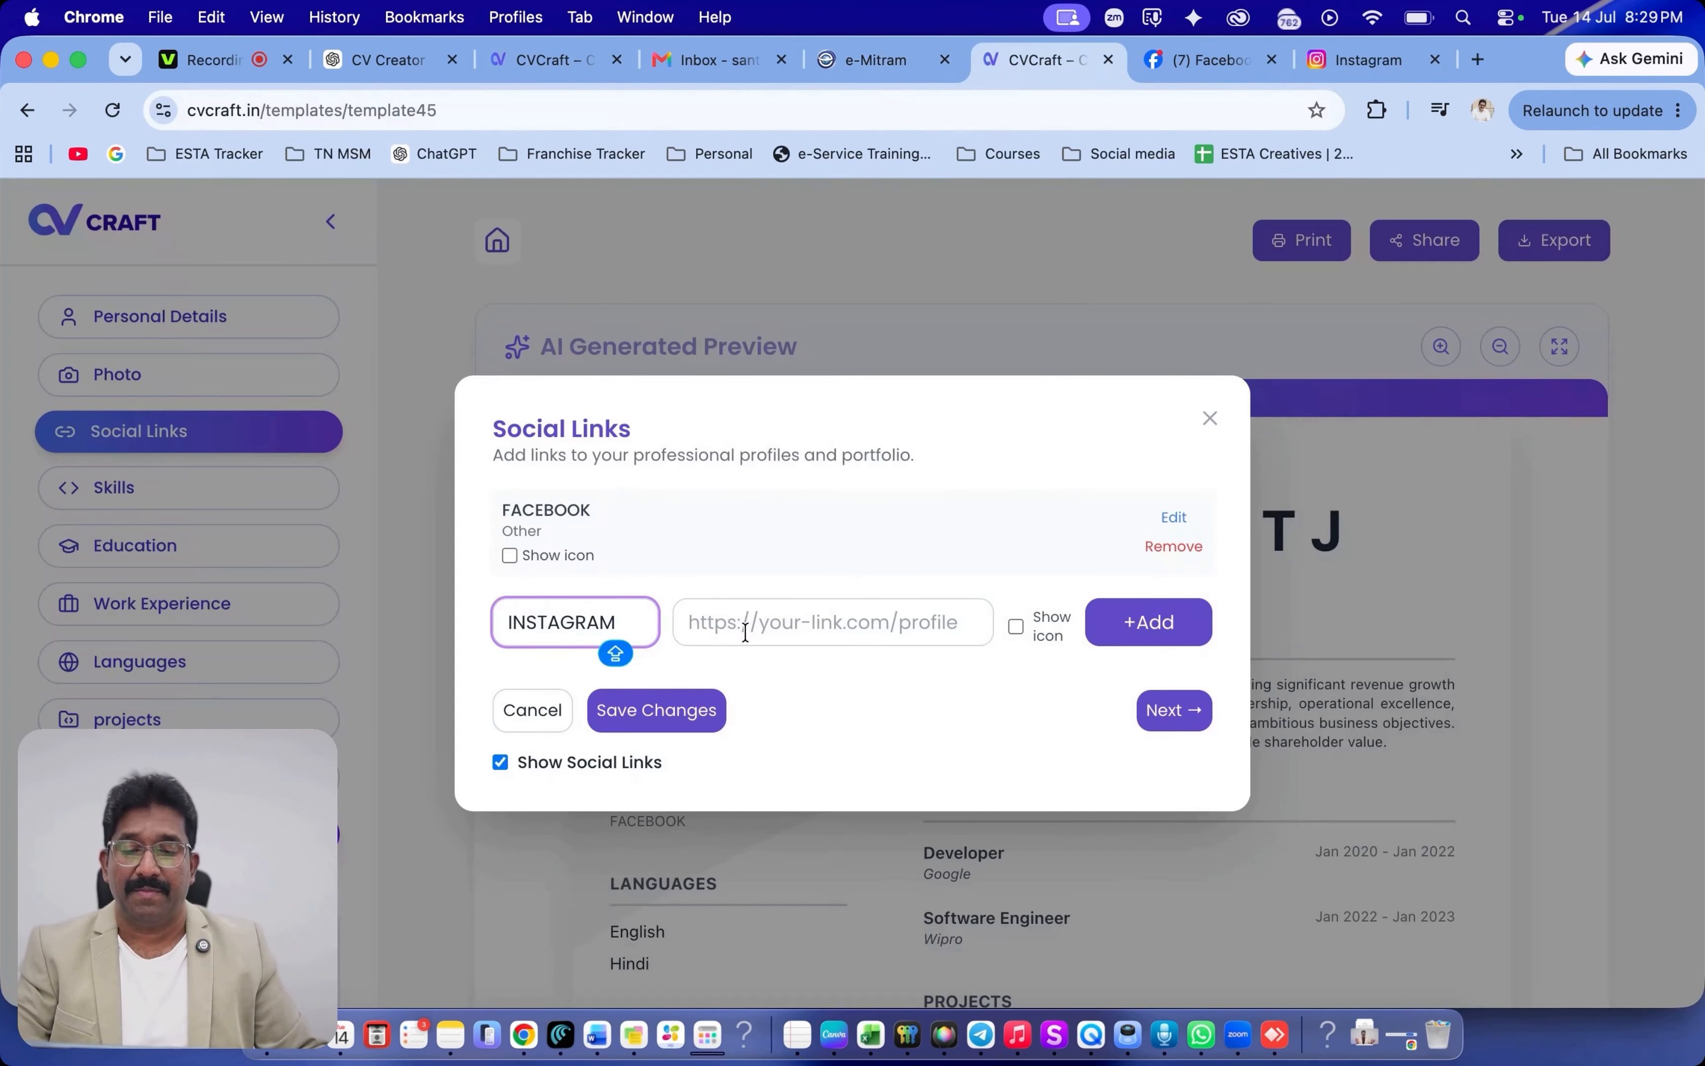
pyautogui.click(746, 632)
pyautogui.press('super+v')
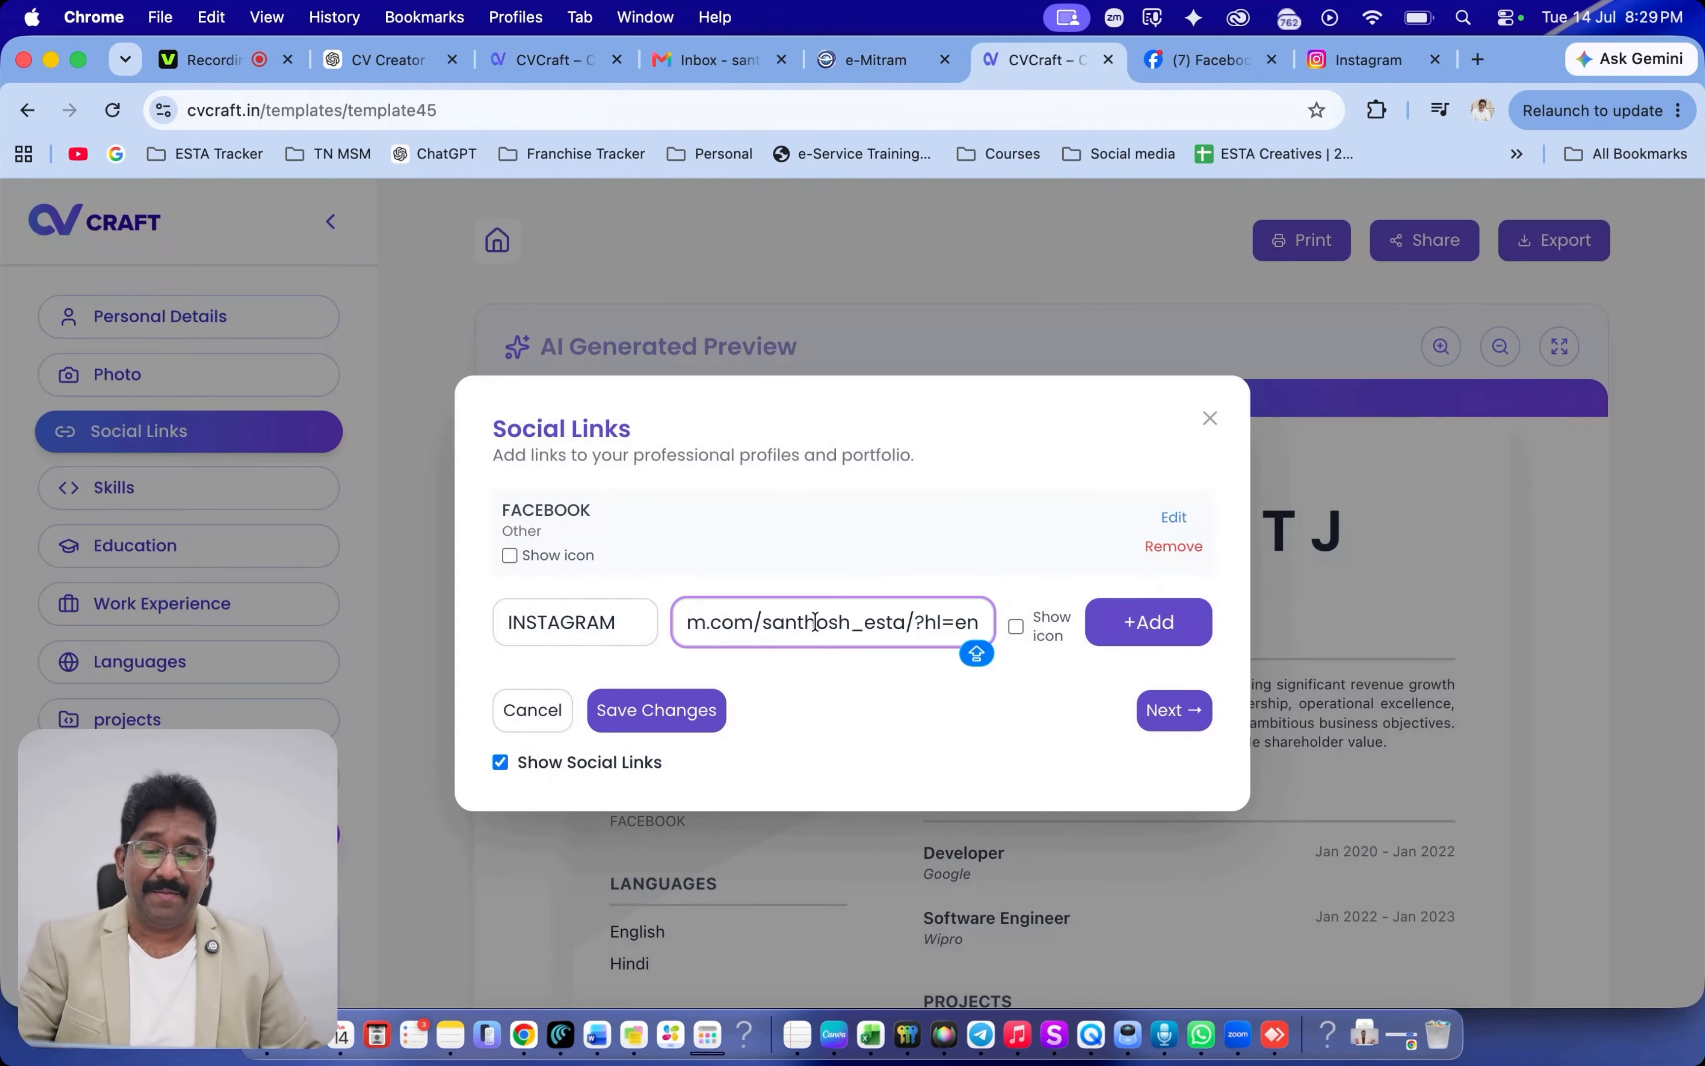
pyautogui.click(1138, 632)
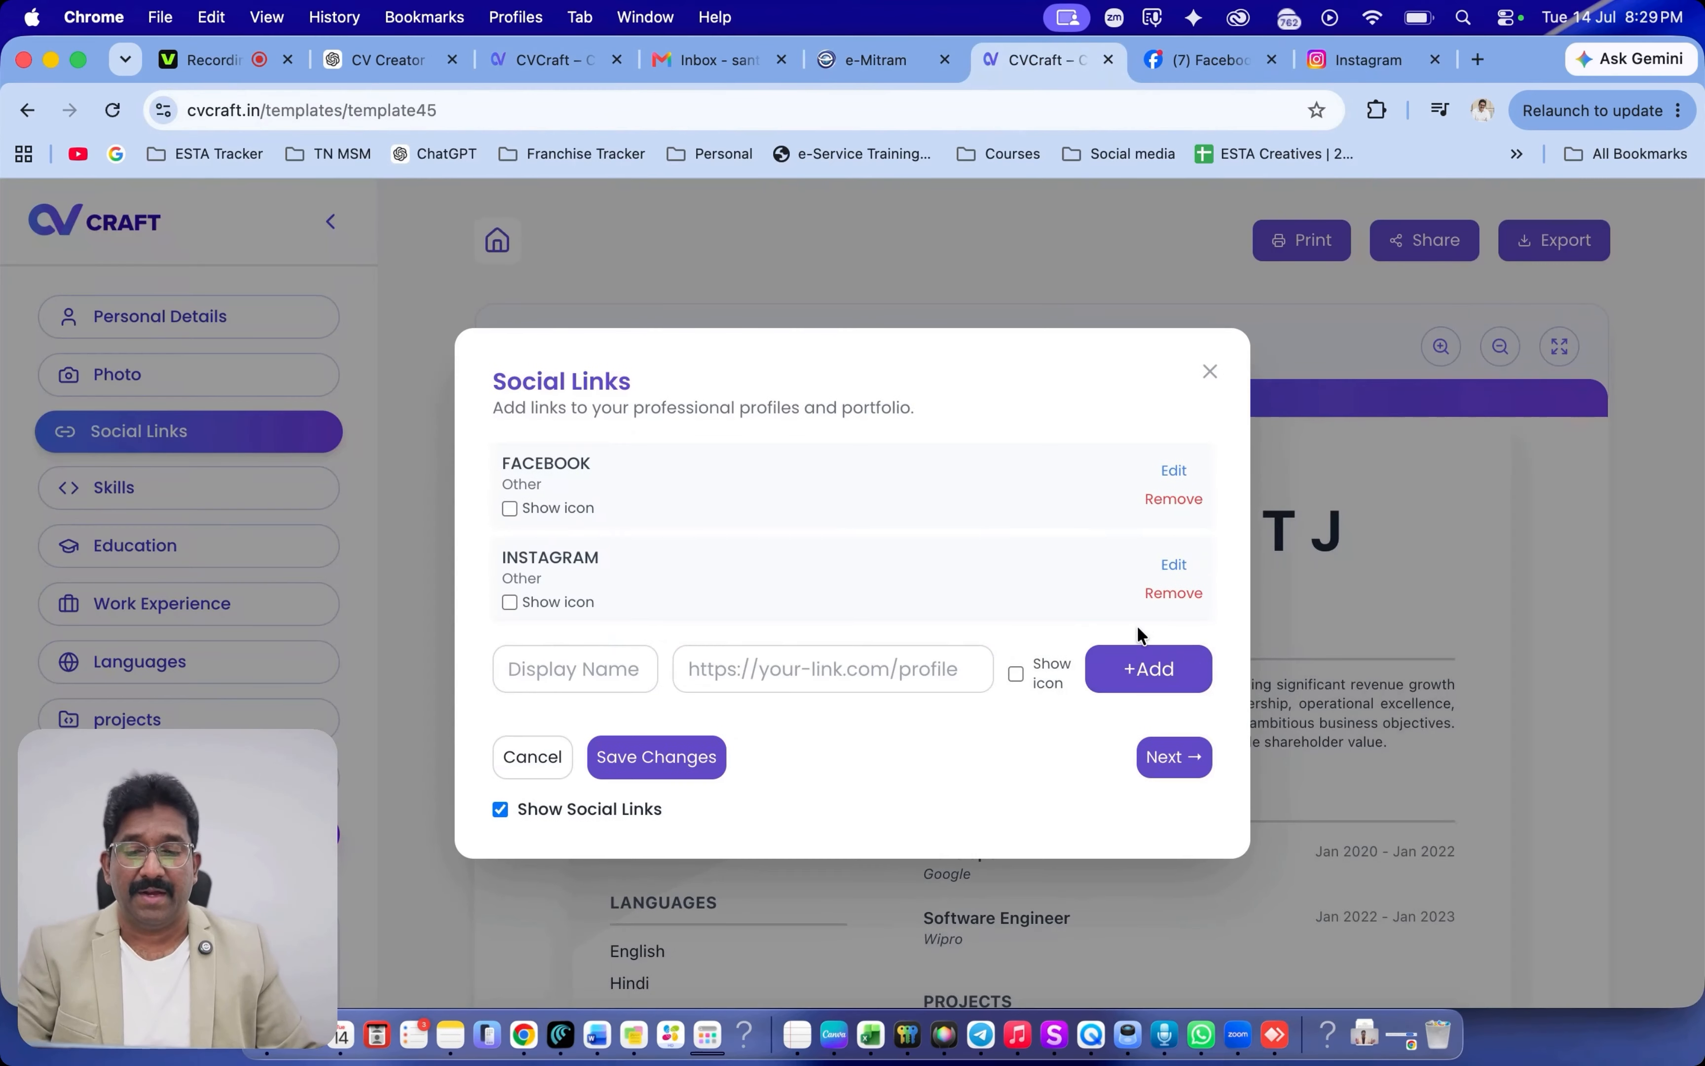
pyautogui.click(1168, 770)
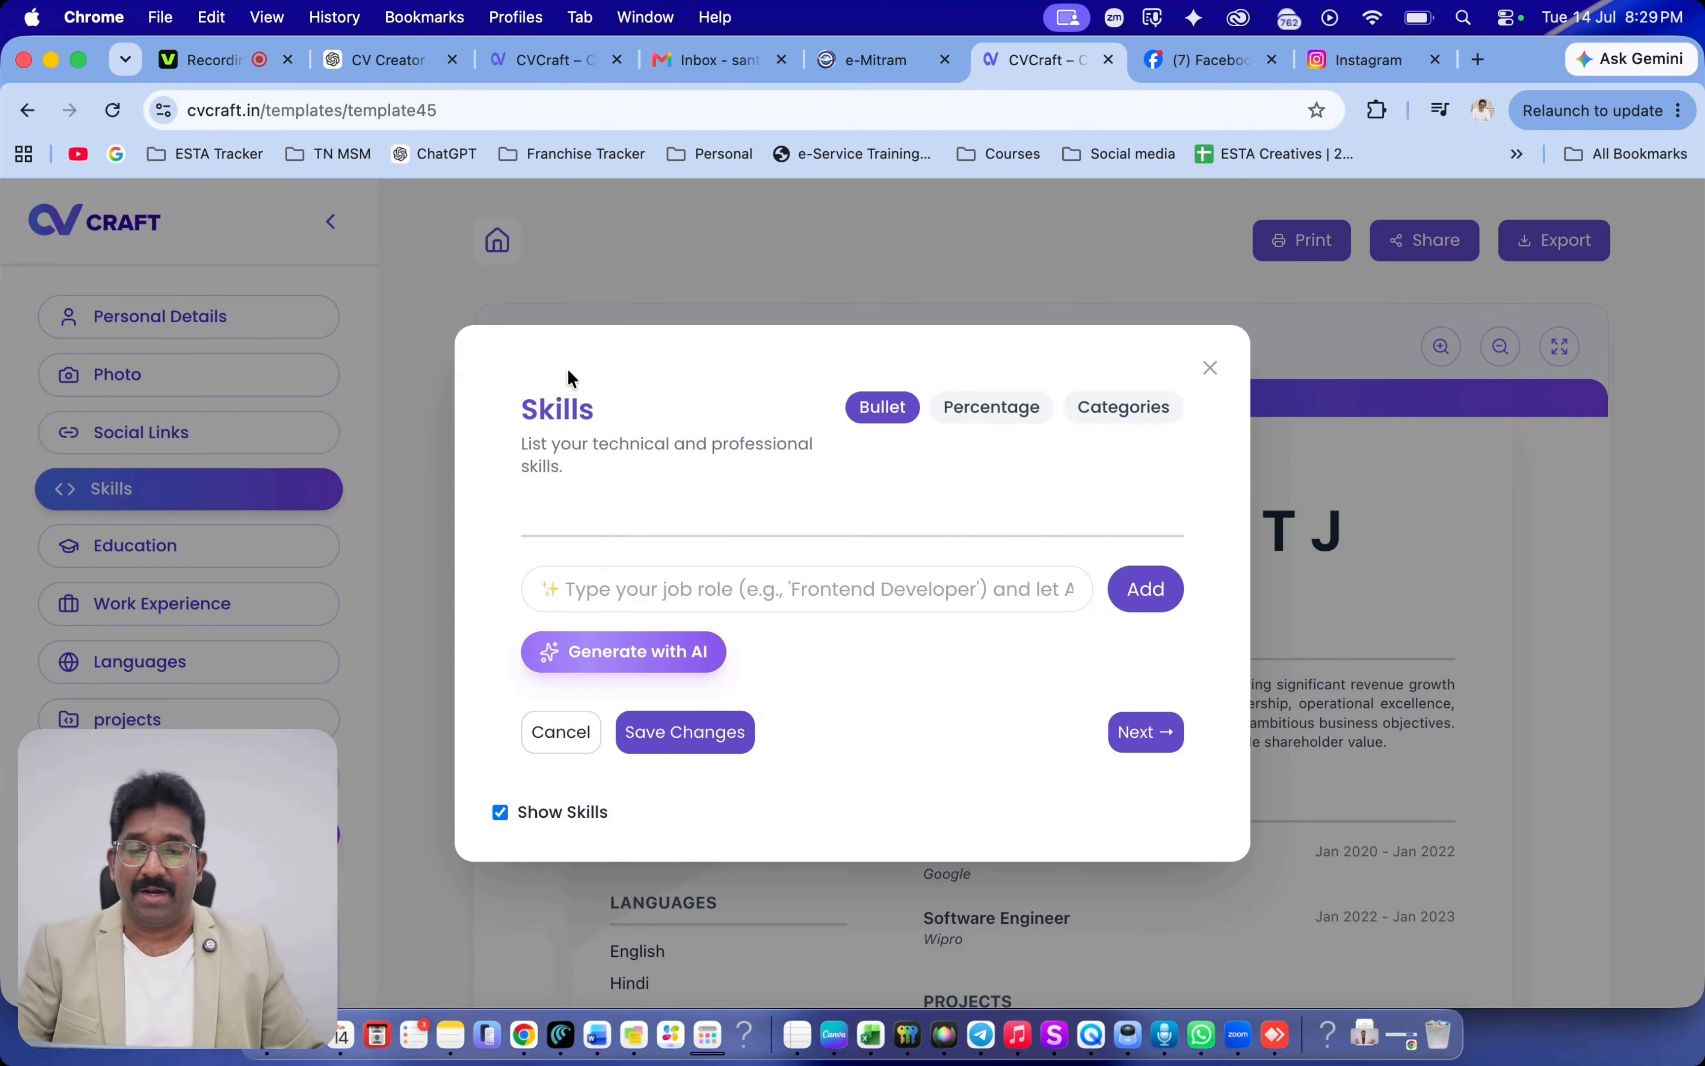
# Generate the bulleted skills with AI from the text "DEVOLOPING, SPEACKER, MS OFIICE" and review the list.
pyautogui.click(610, 591)
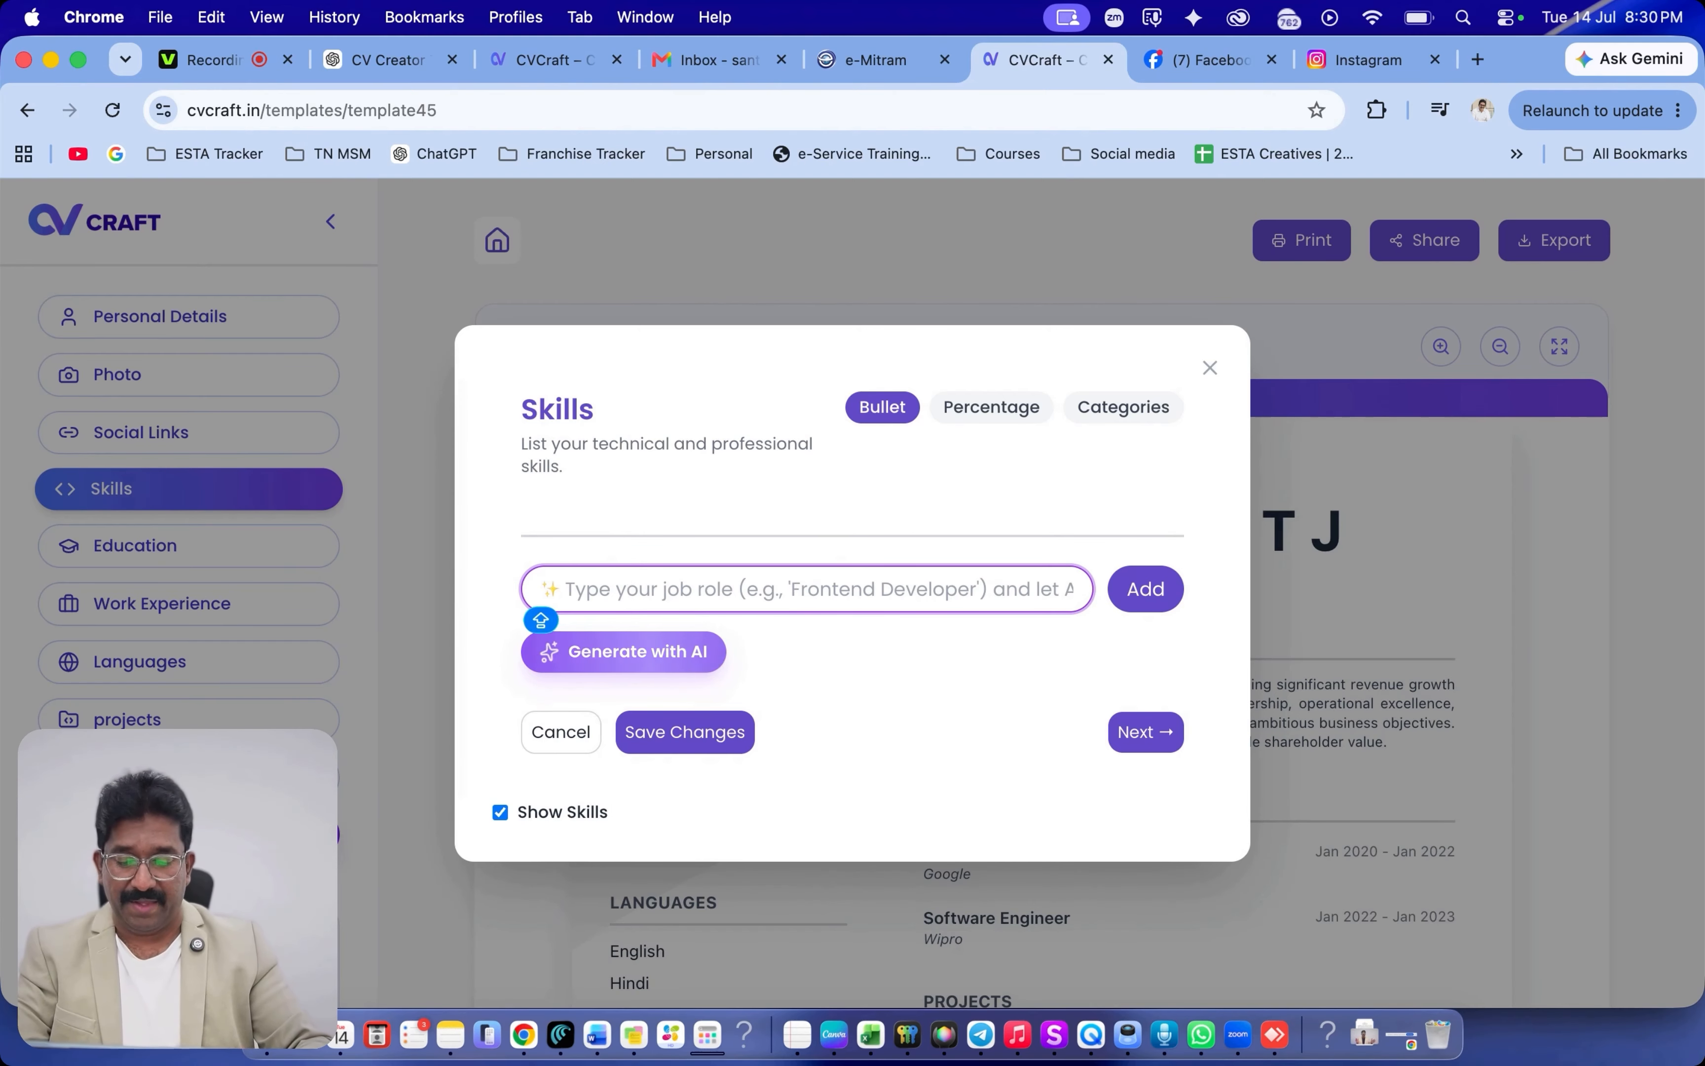
pyautogui.write('DEVOL')
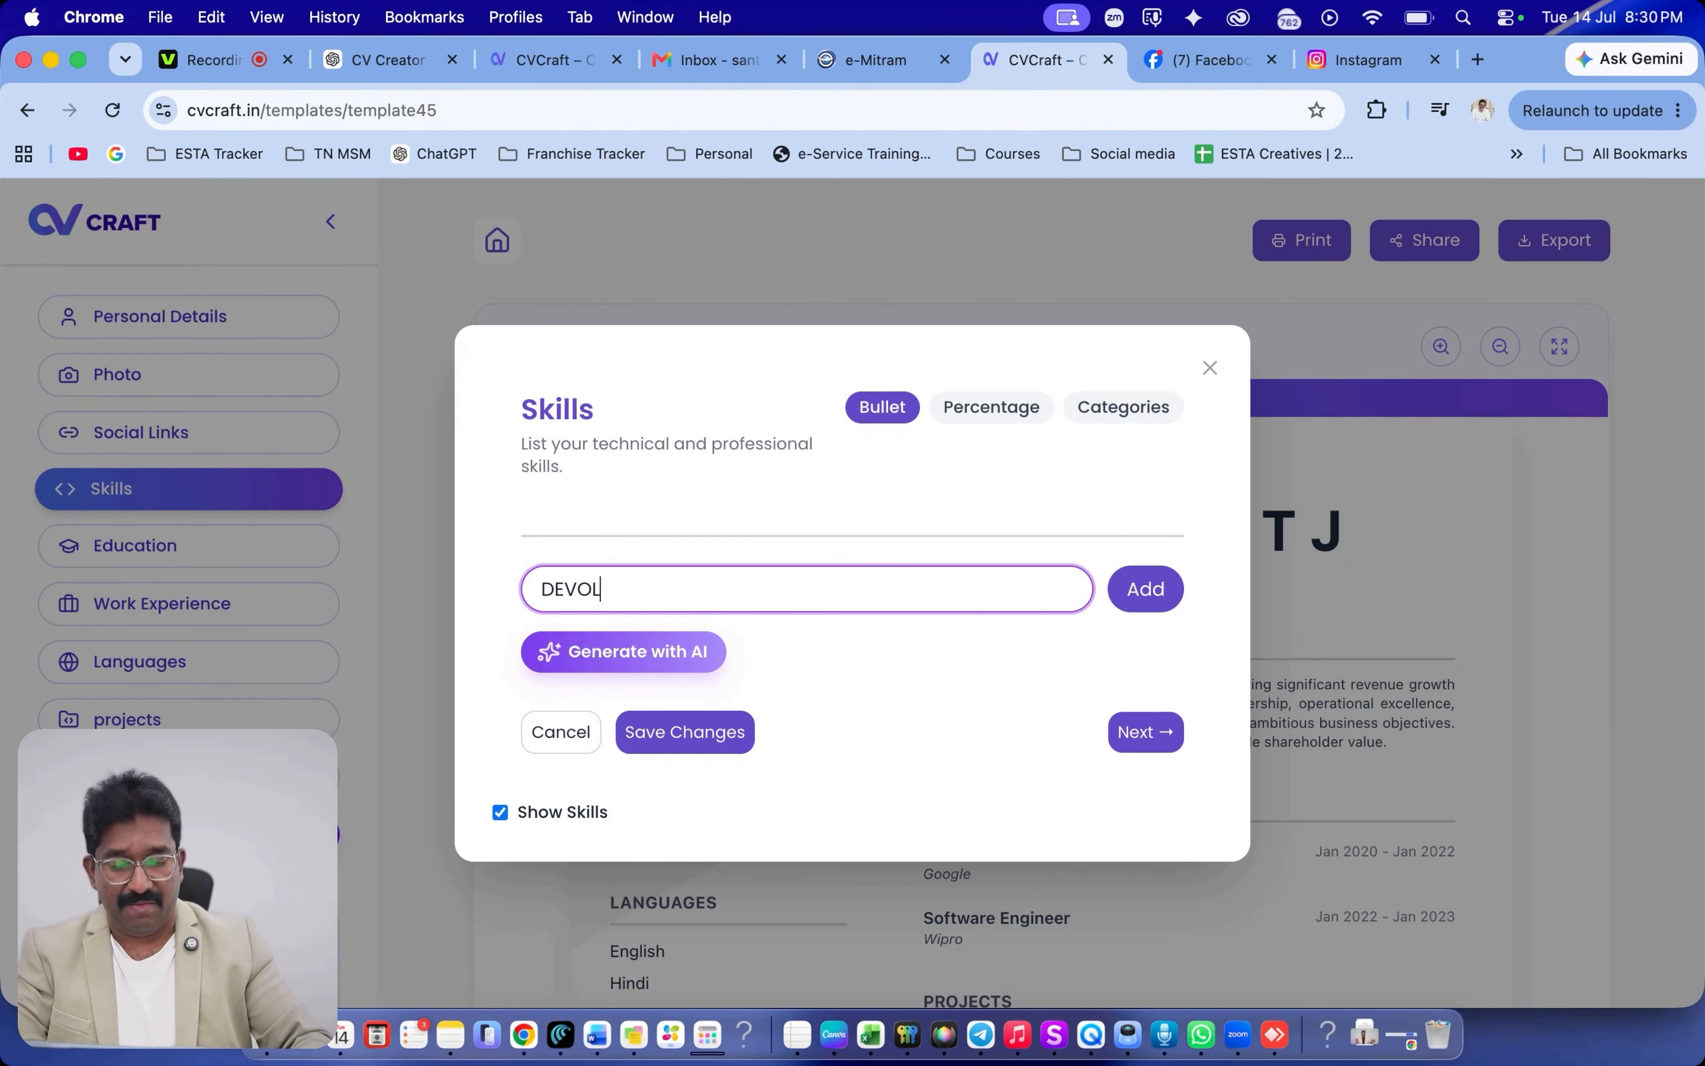
pyautogui.press('capslock')
pyautogui.write('L')
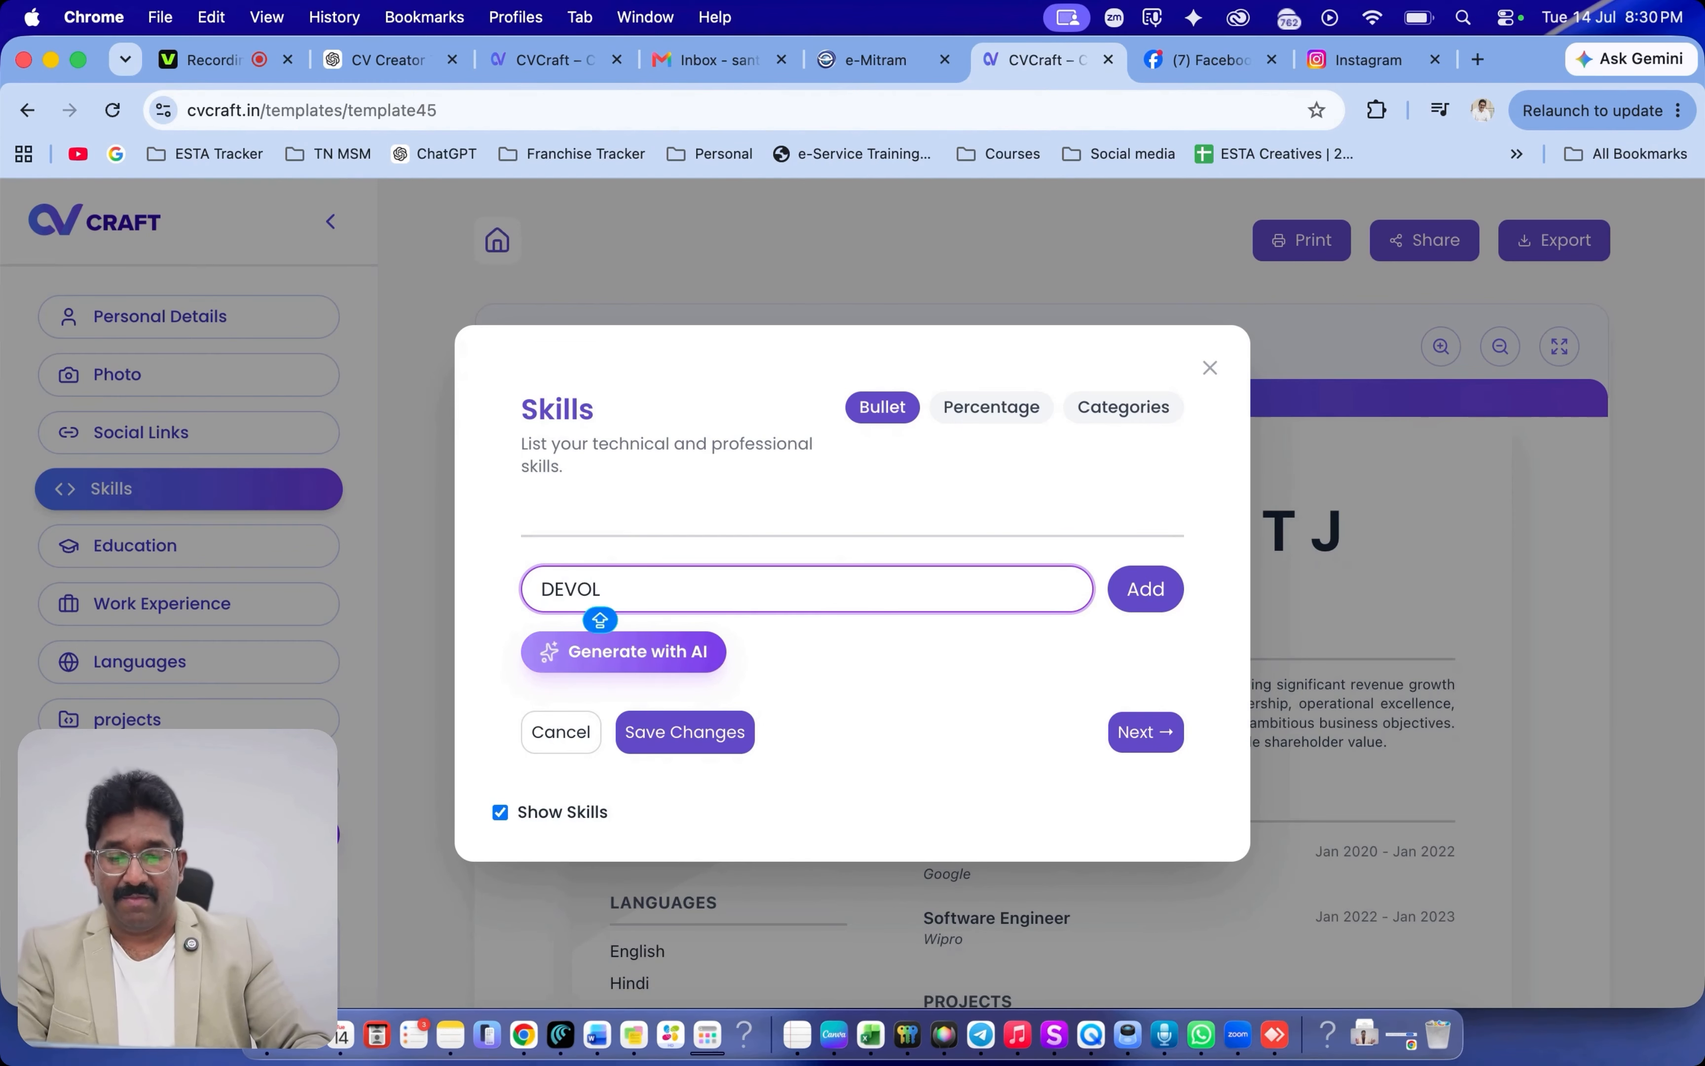
pyautogui.write('OPING')
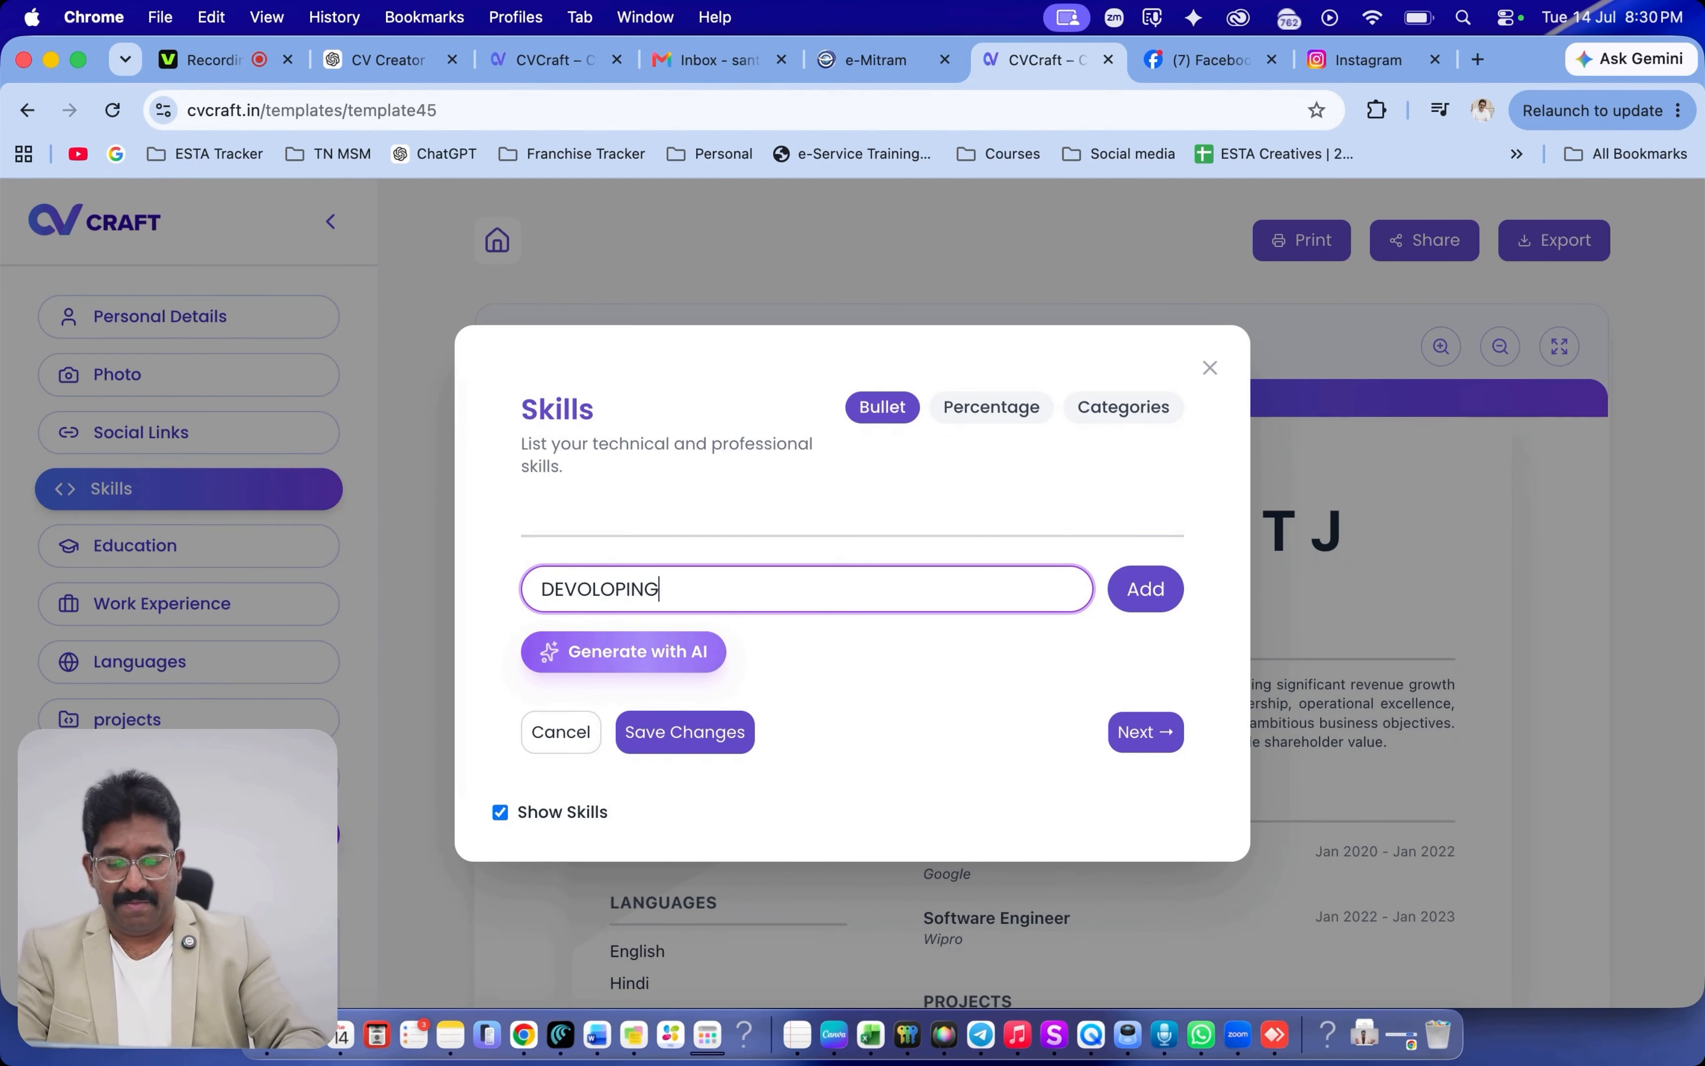
pyautogui.press('capslock')
pyautogui.write(',')
pyautogui.press('capslock')
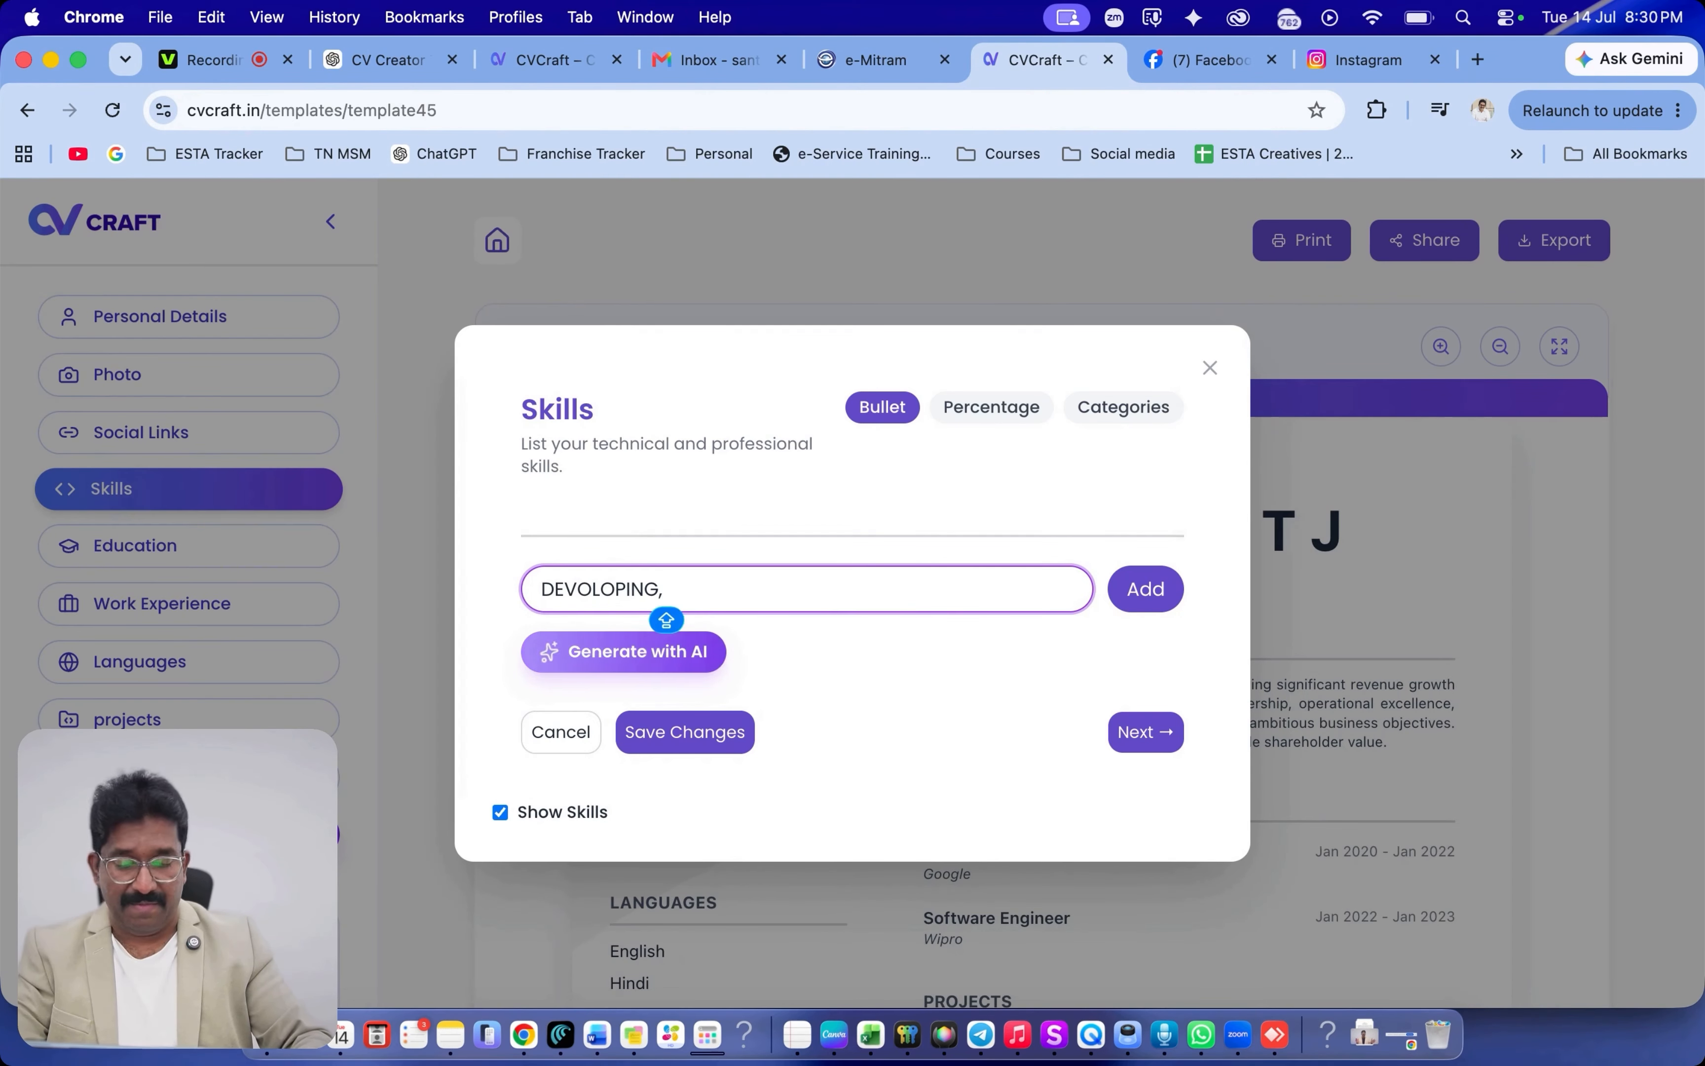
pyautogui.write('SPEA')
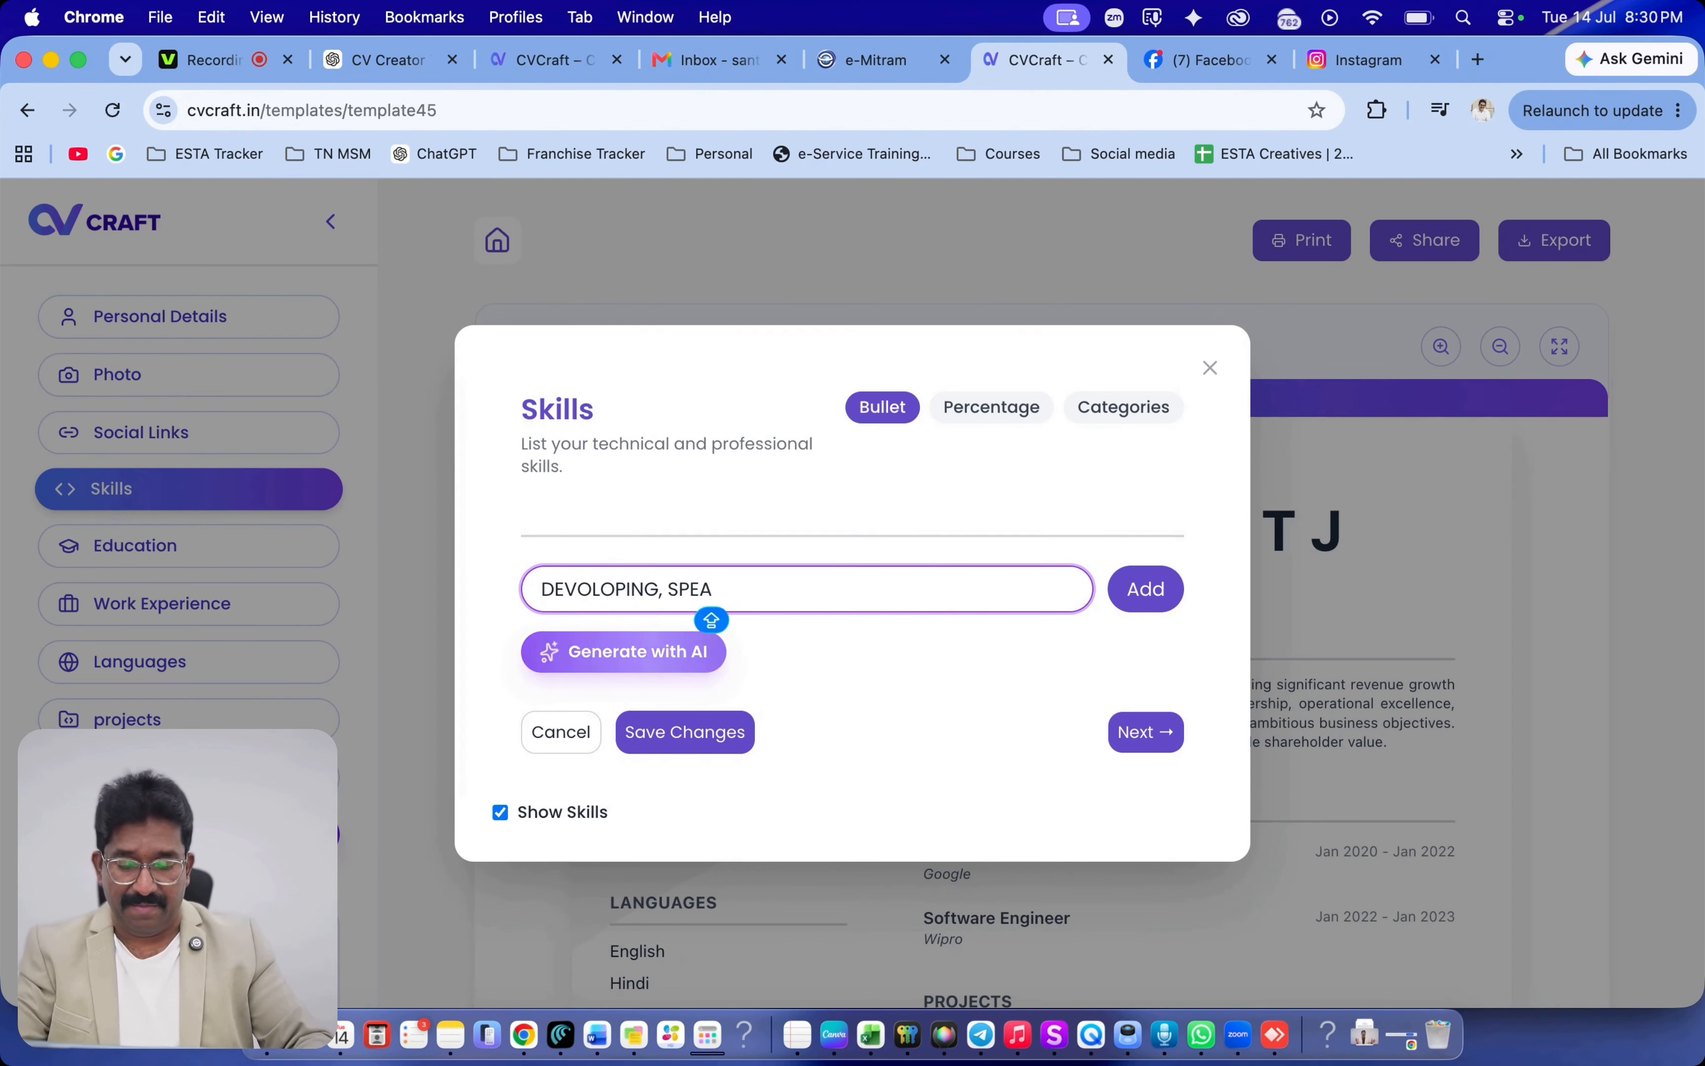
pyautogui.write('CKER,')
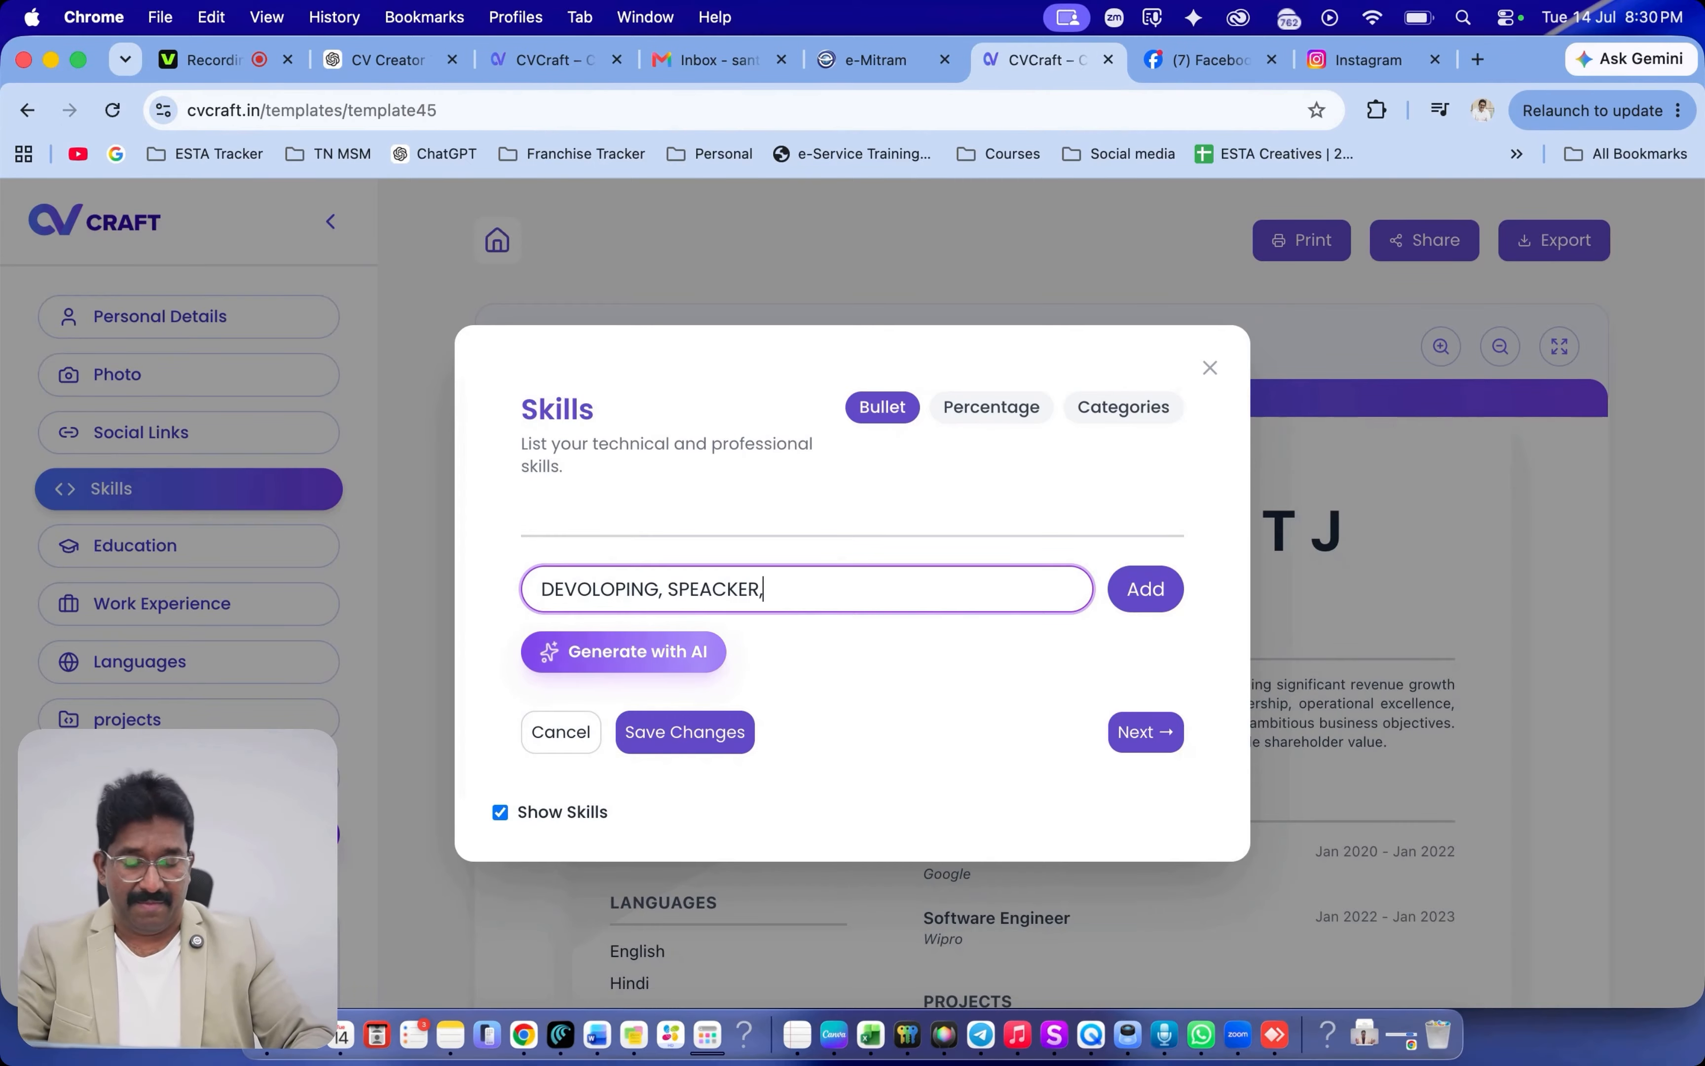
pyautogui.write(' MS OFIICE')
pyautogui.click(642, 655)
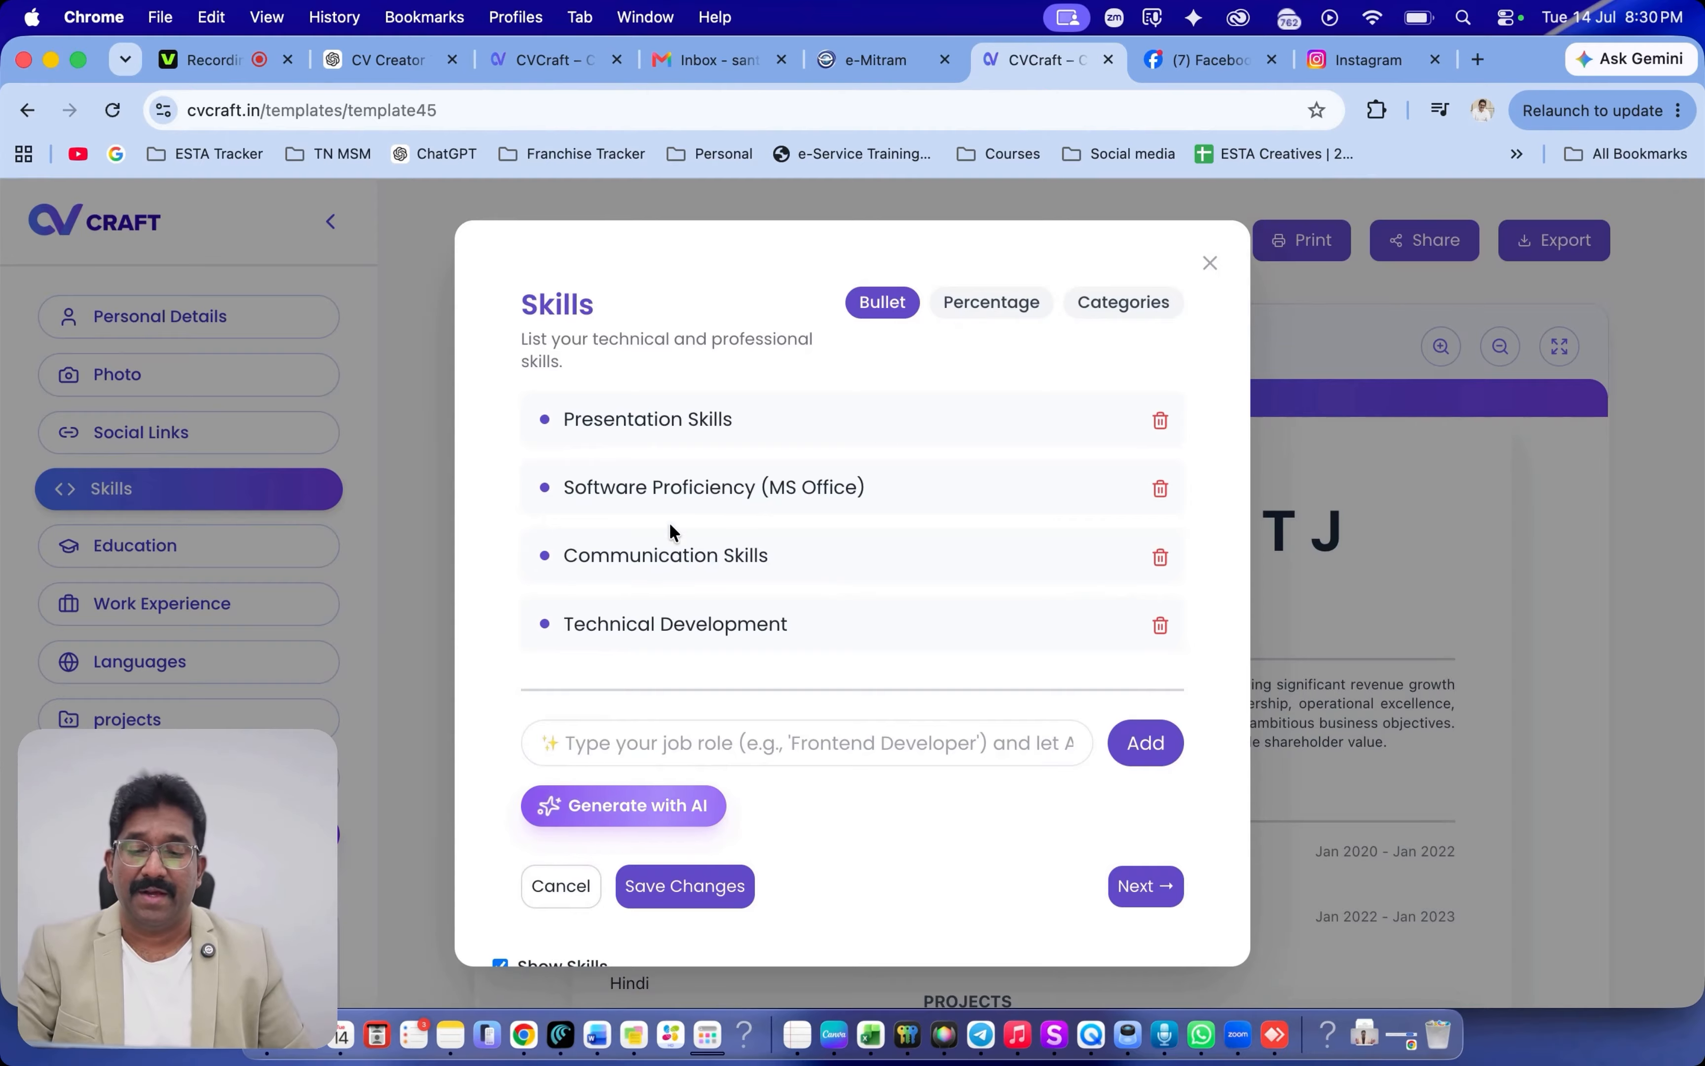
pyautogui.scroll(-2, 761, 518)
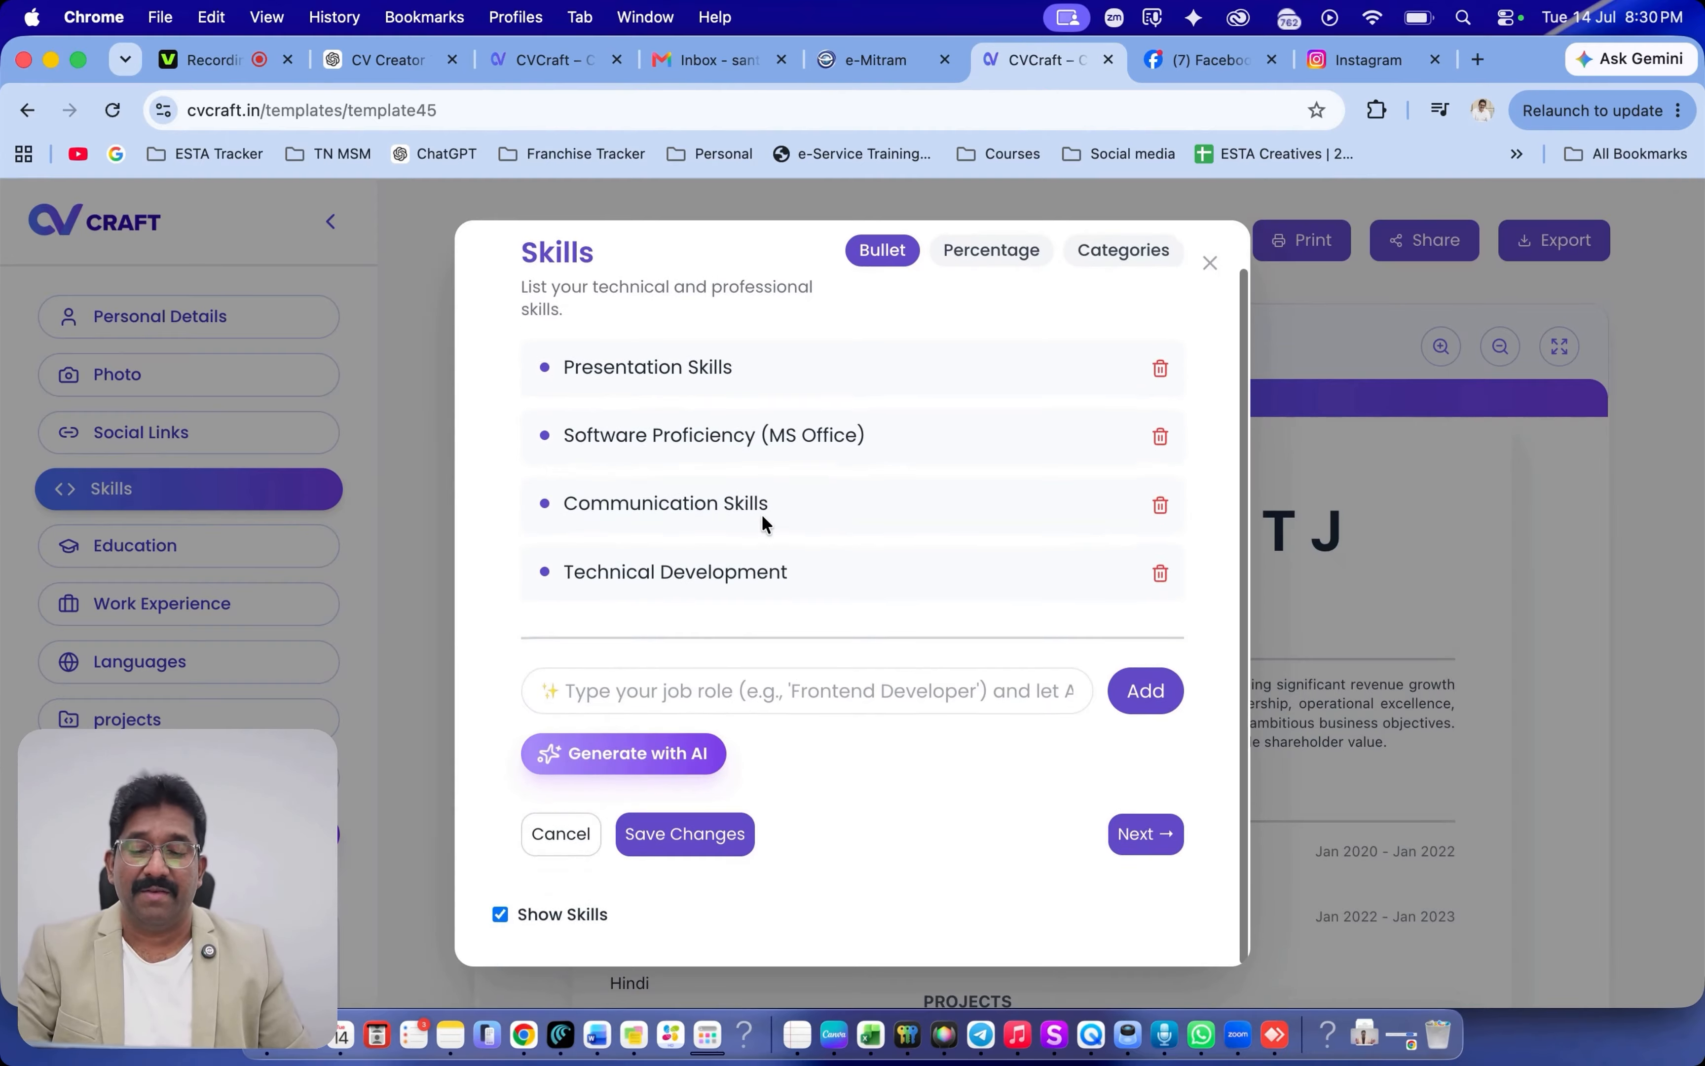
pyautogui.scroll(2, 761, 518)
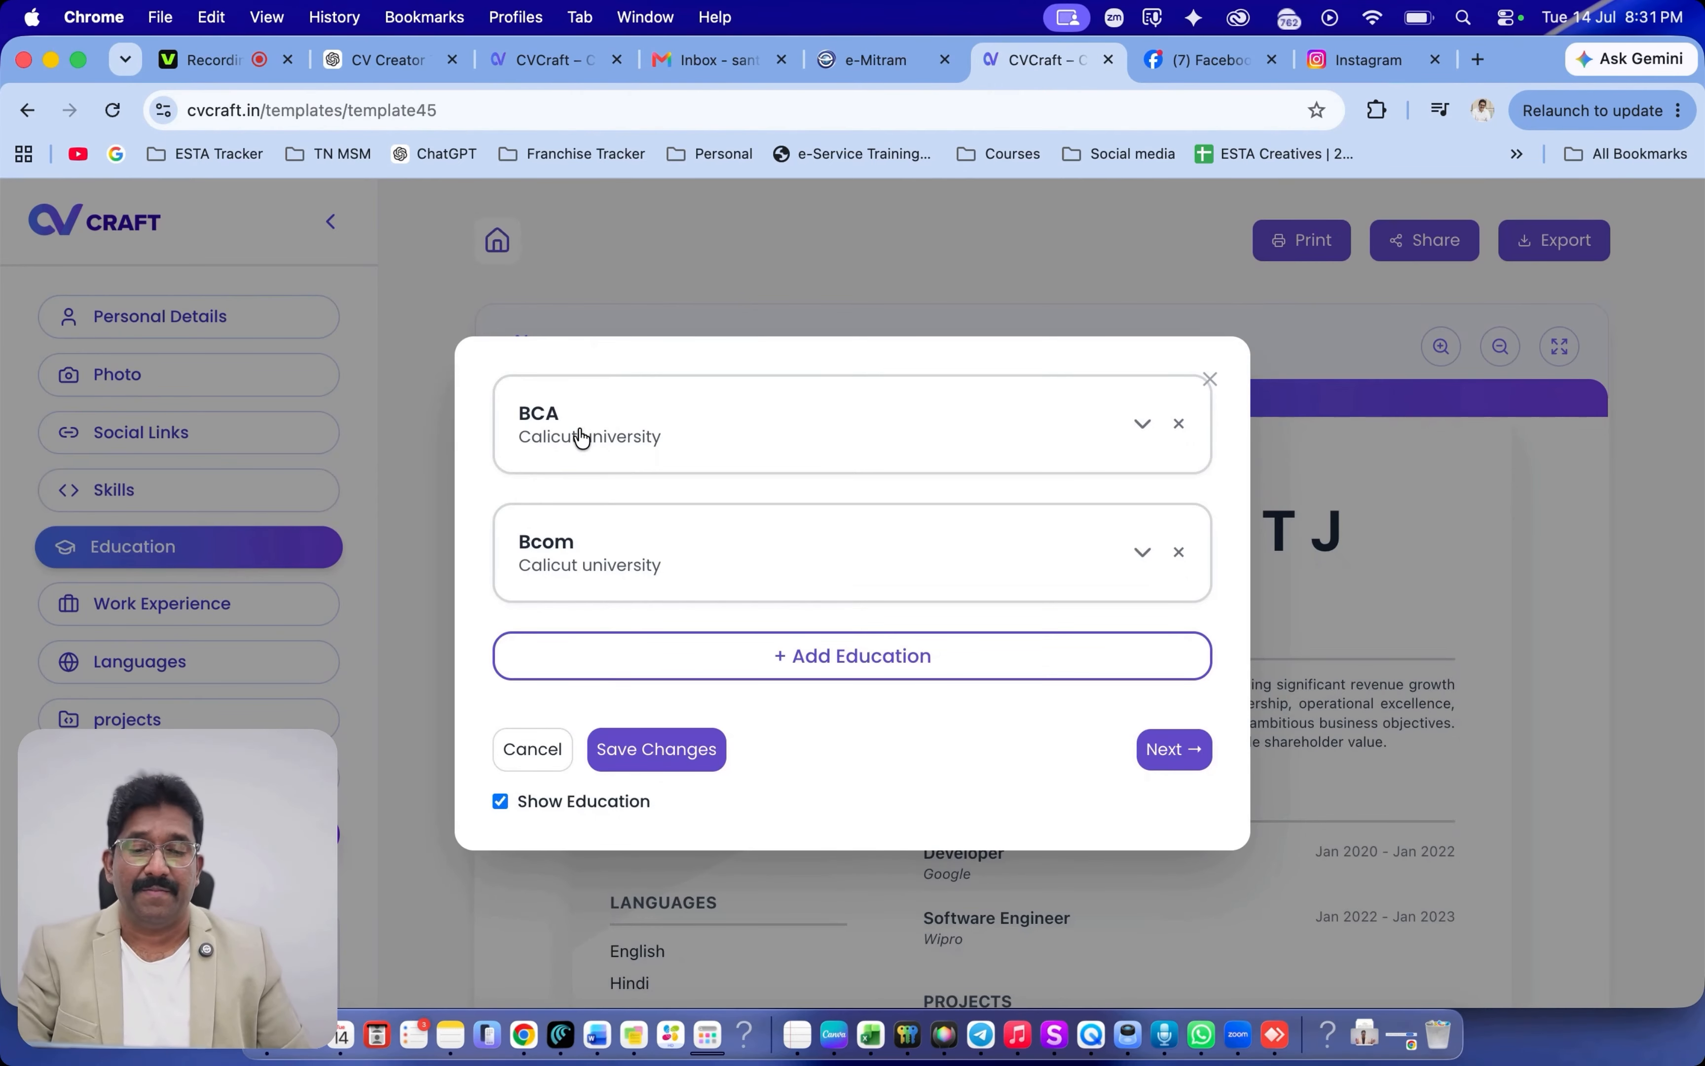
# Expand the first education entry and set its course/degree to MBA.
pyautogui.click(625, 437)
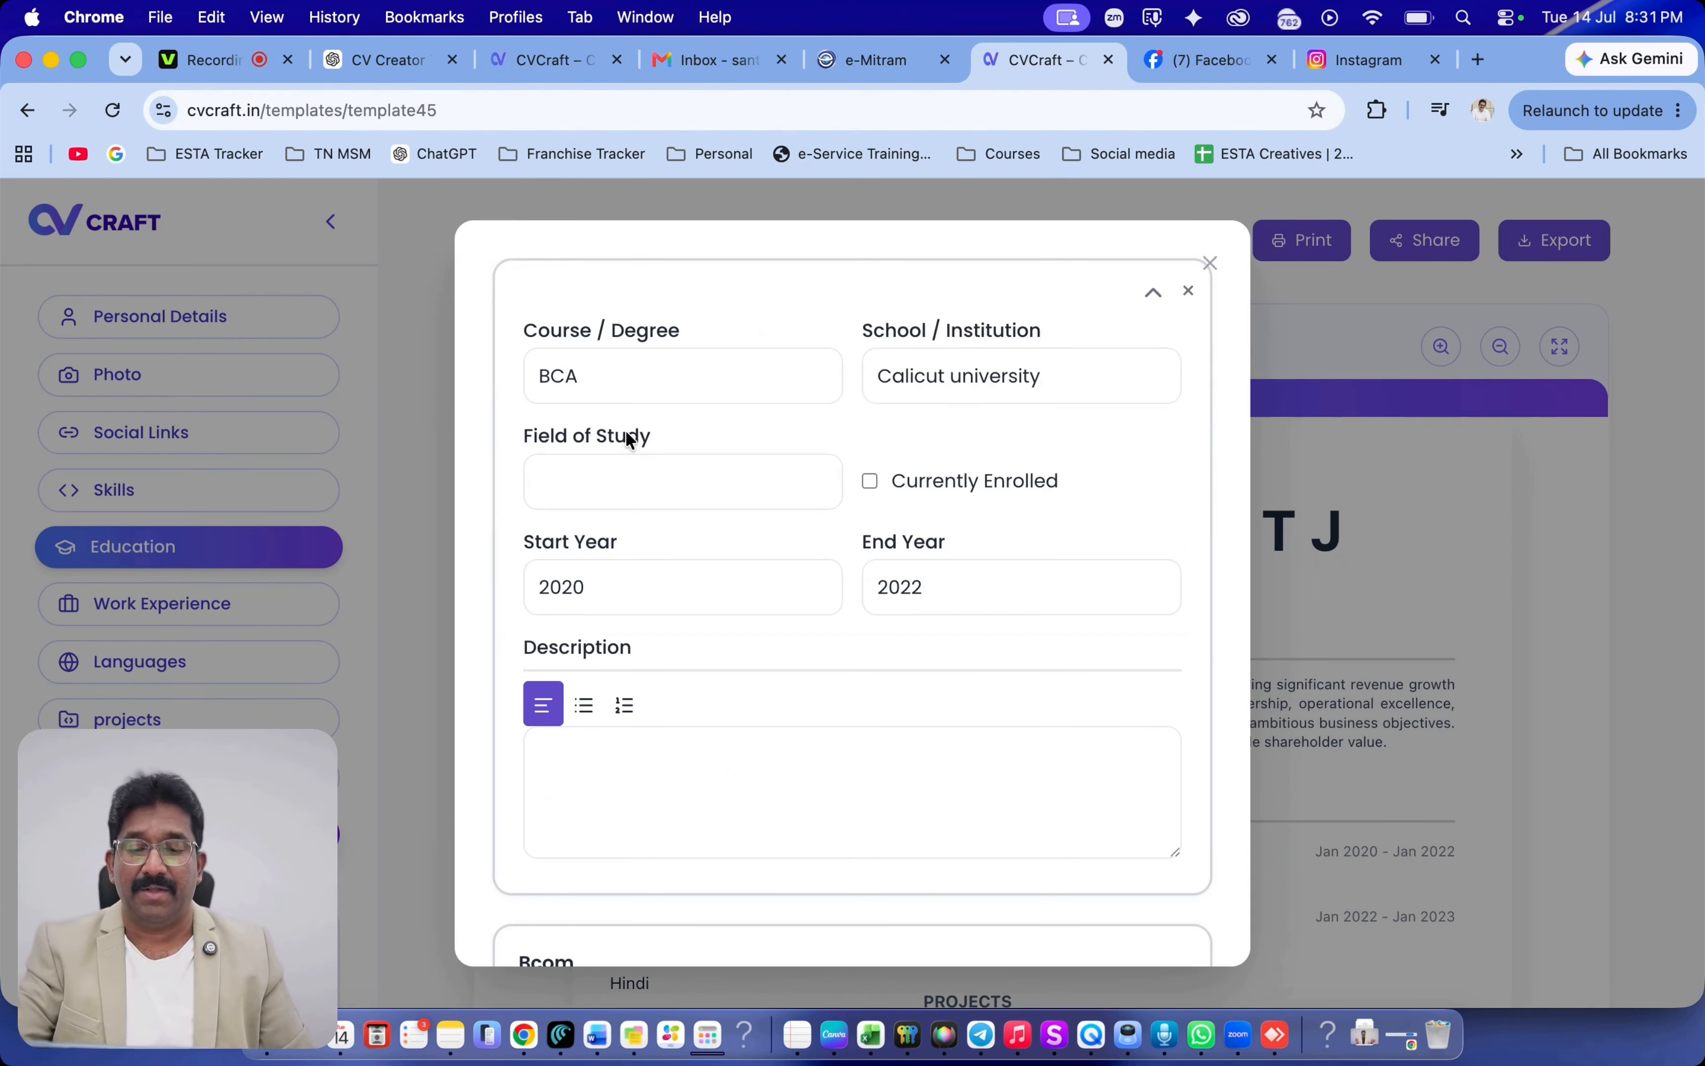
pyautogui.moveTo(624, 389); pyautogui.dragTo(520, 382)
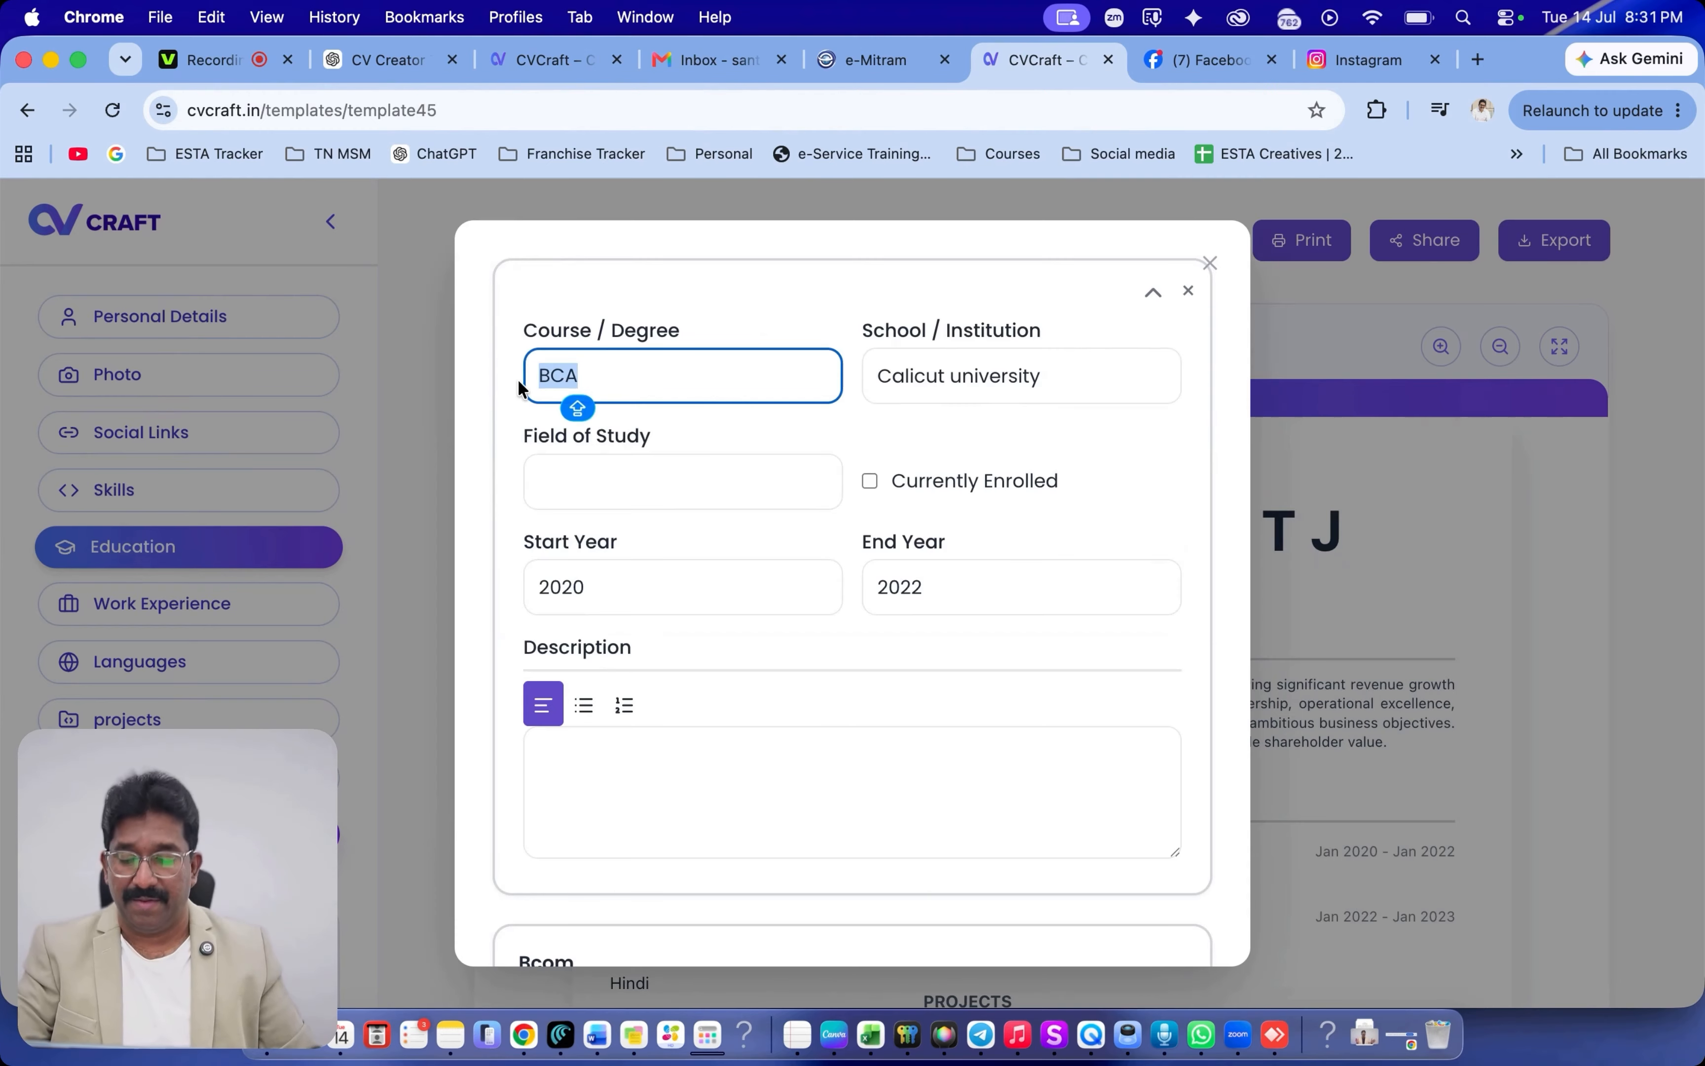
pyautogui.write('MBA')
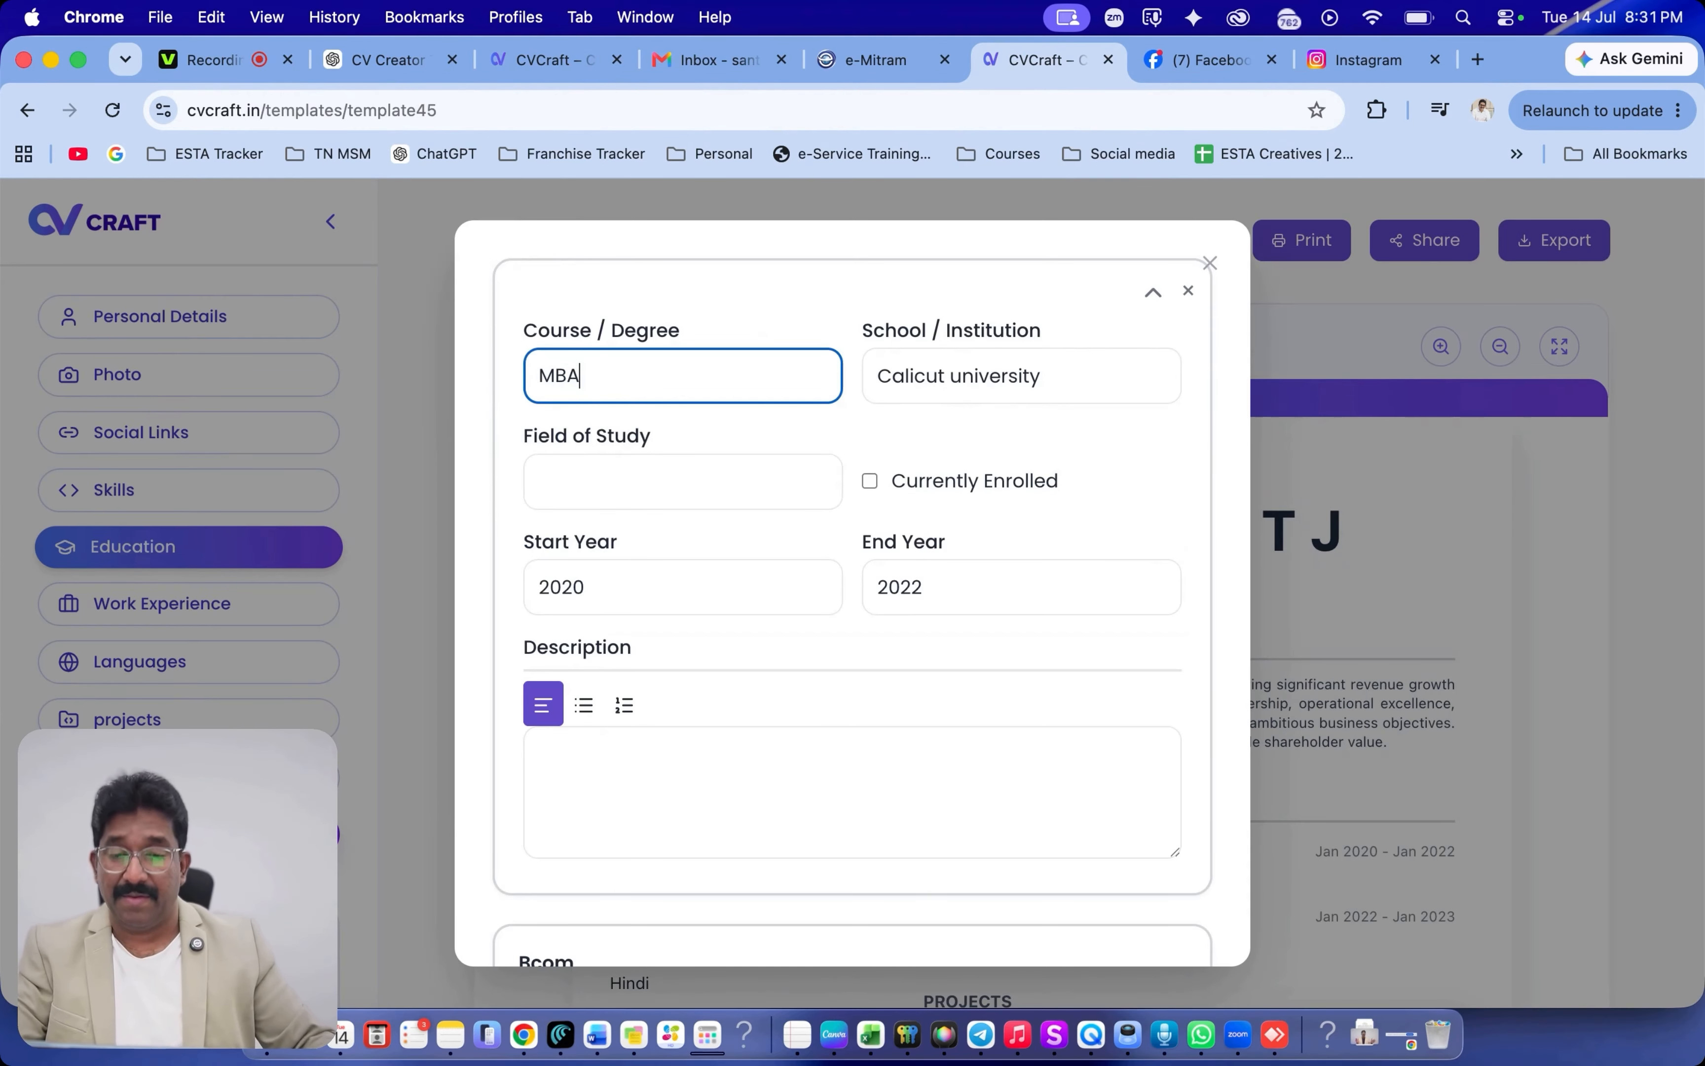
# Set the MBA entry's field of study to CALICUT and continue to the work experience section.
pyautogui.click(642, 495)
pyautogui.write('CALICUT')
pyautogui.scroll(-3, 659, 550)
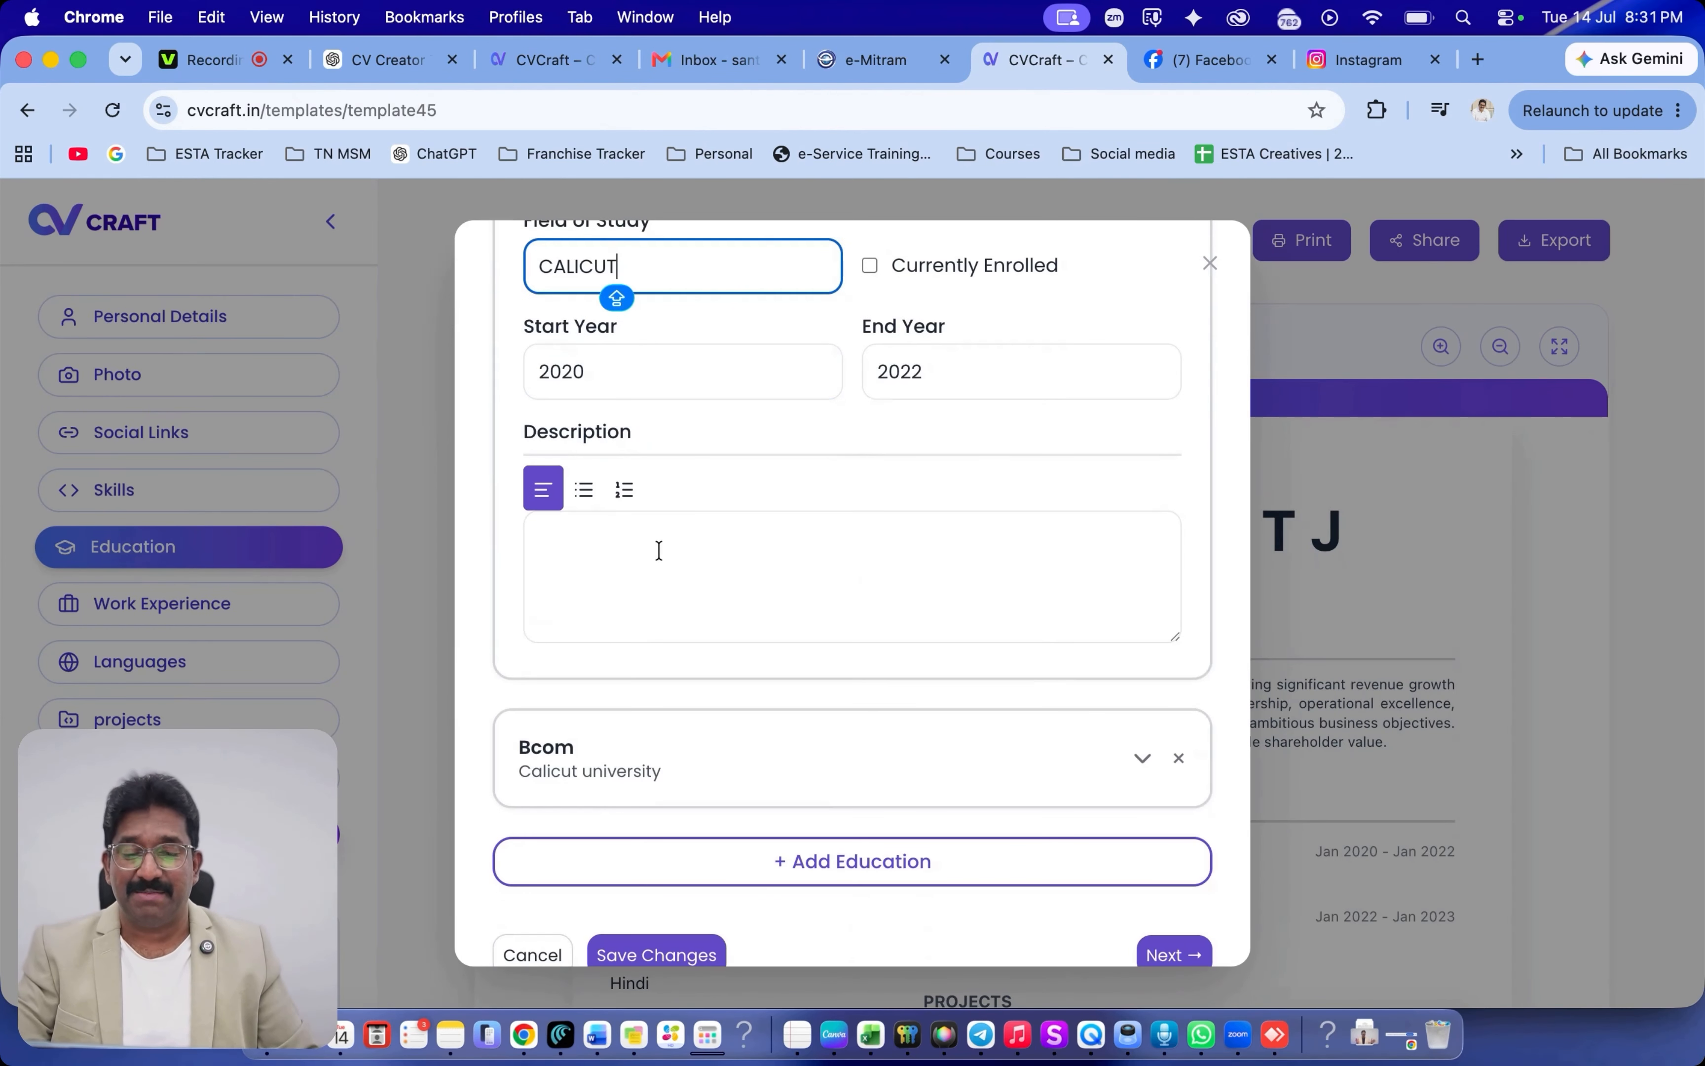
pyautogui.scroll(-1, 663, 552)
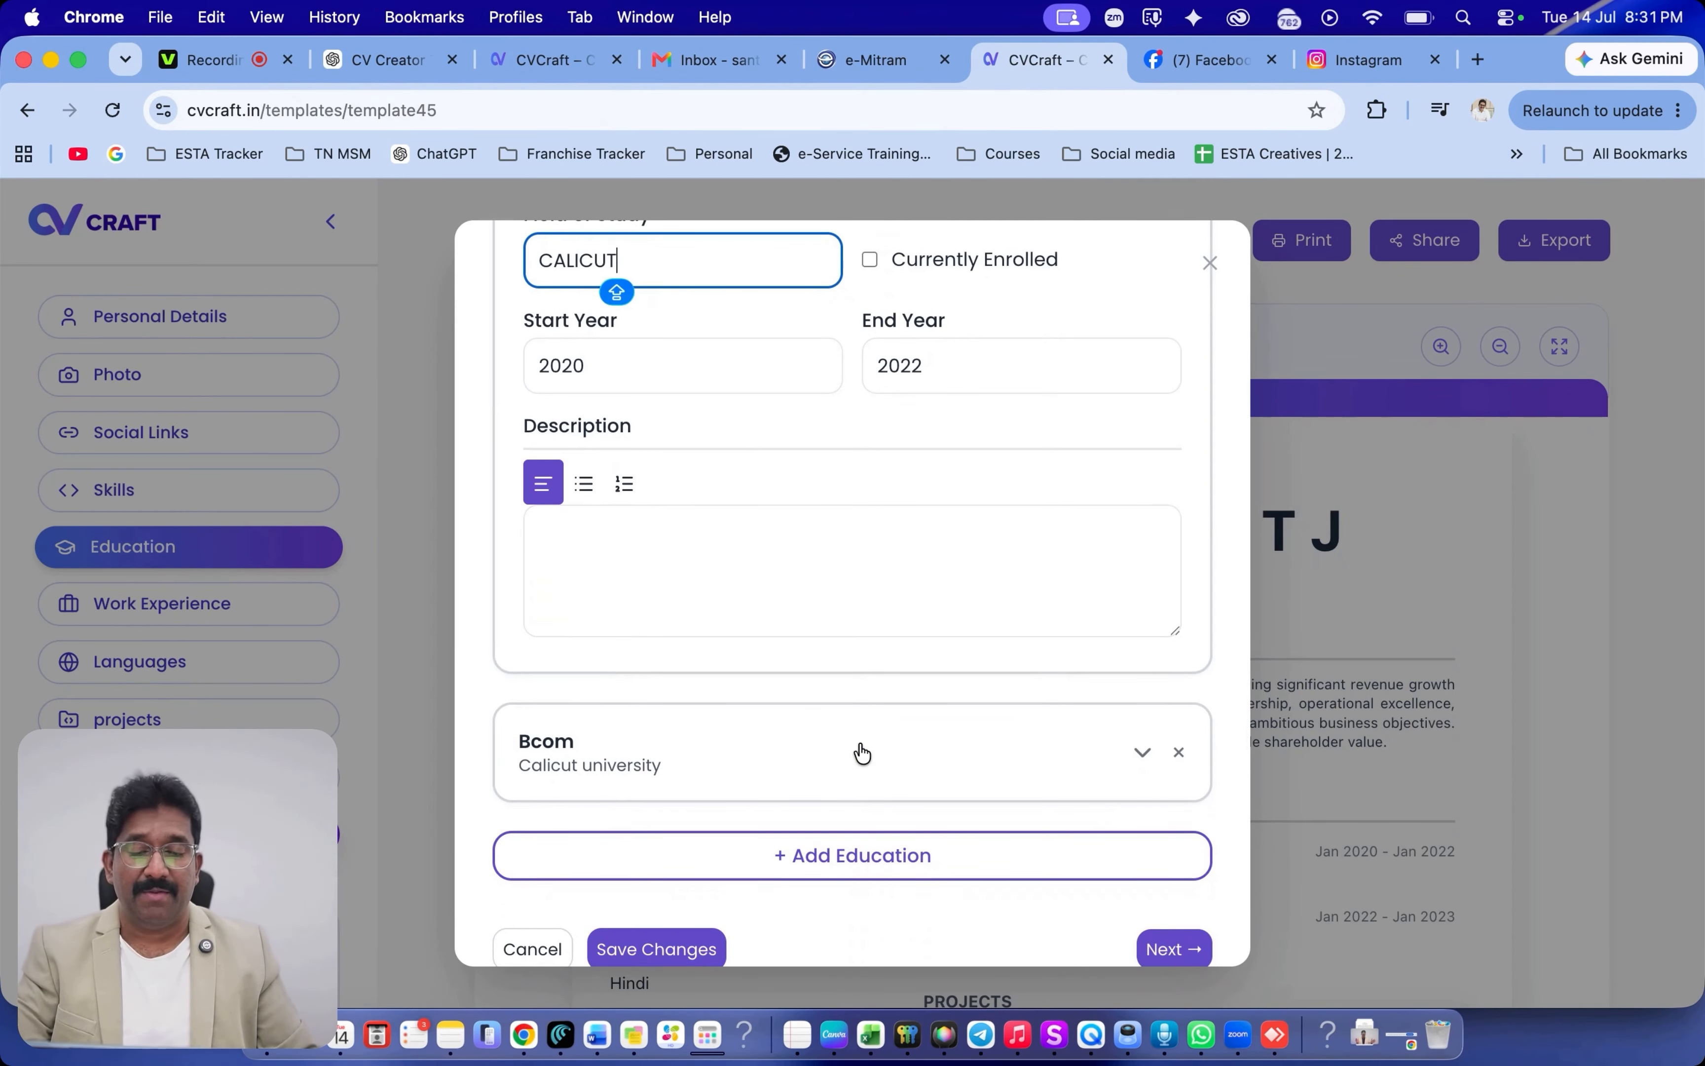
pyautogui.scroll(-2, 861, 753)
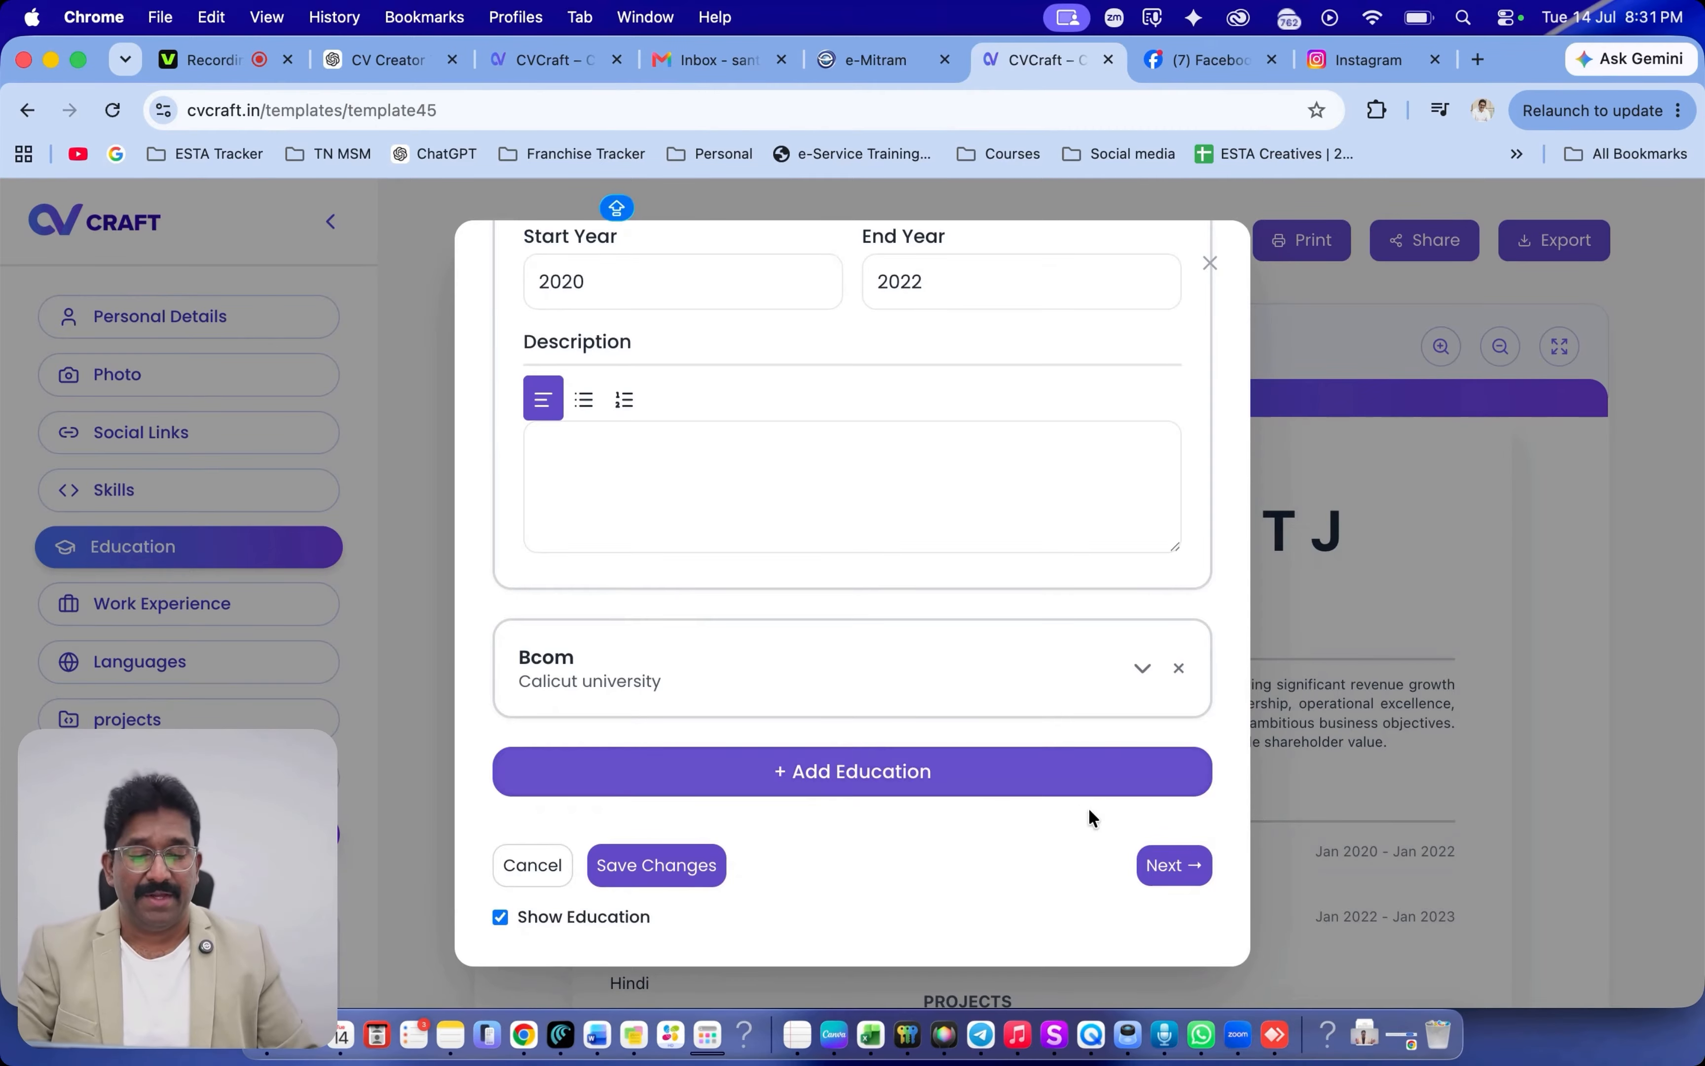
pyautogui.click(1170, 867)
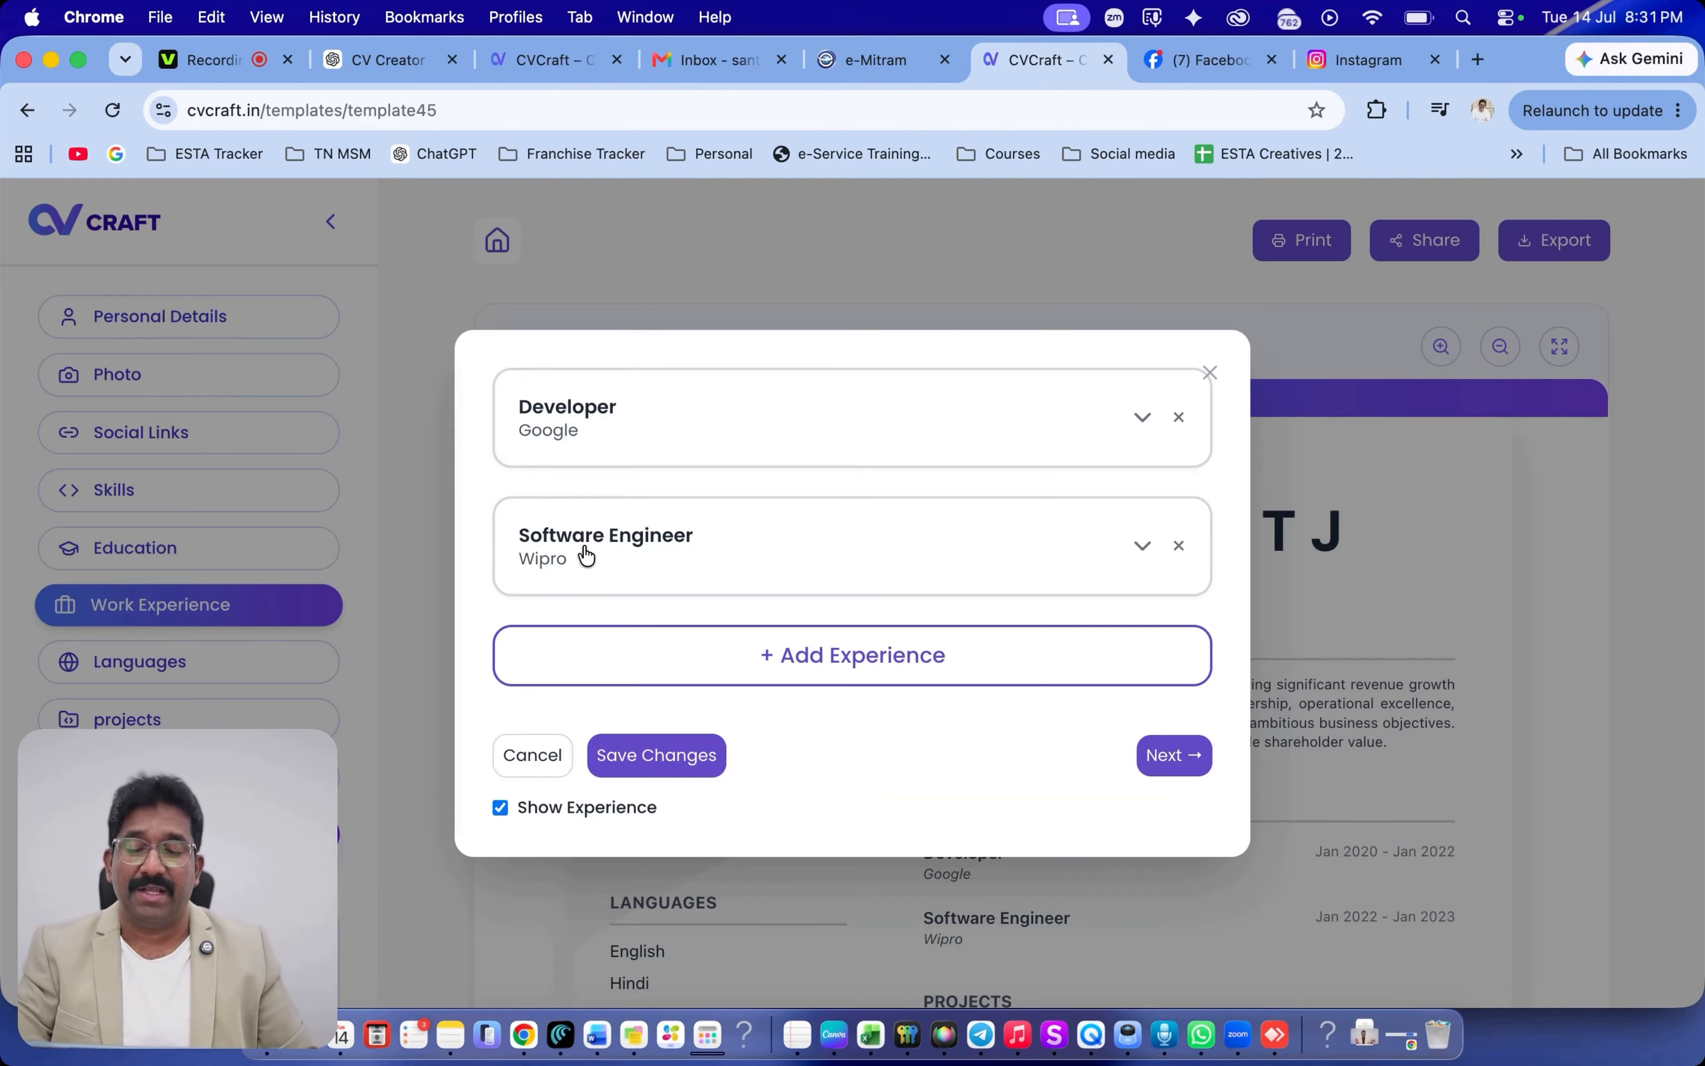
# Expand the Developer entry at Google and set its location to KOCHI.
pyautogui.click(595, 418)
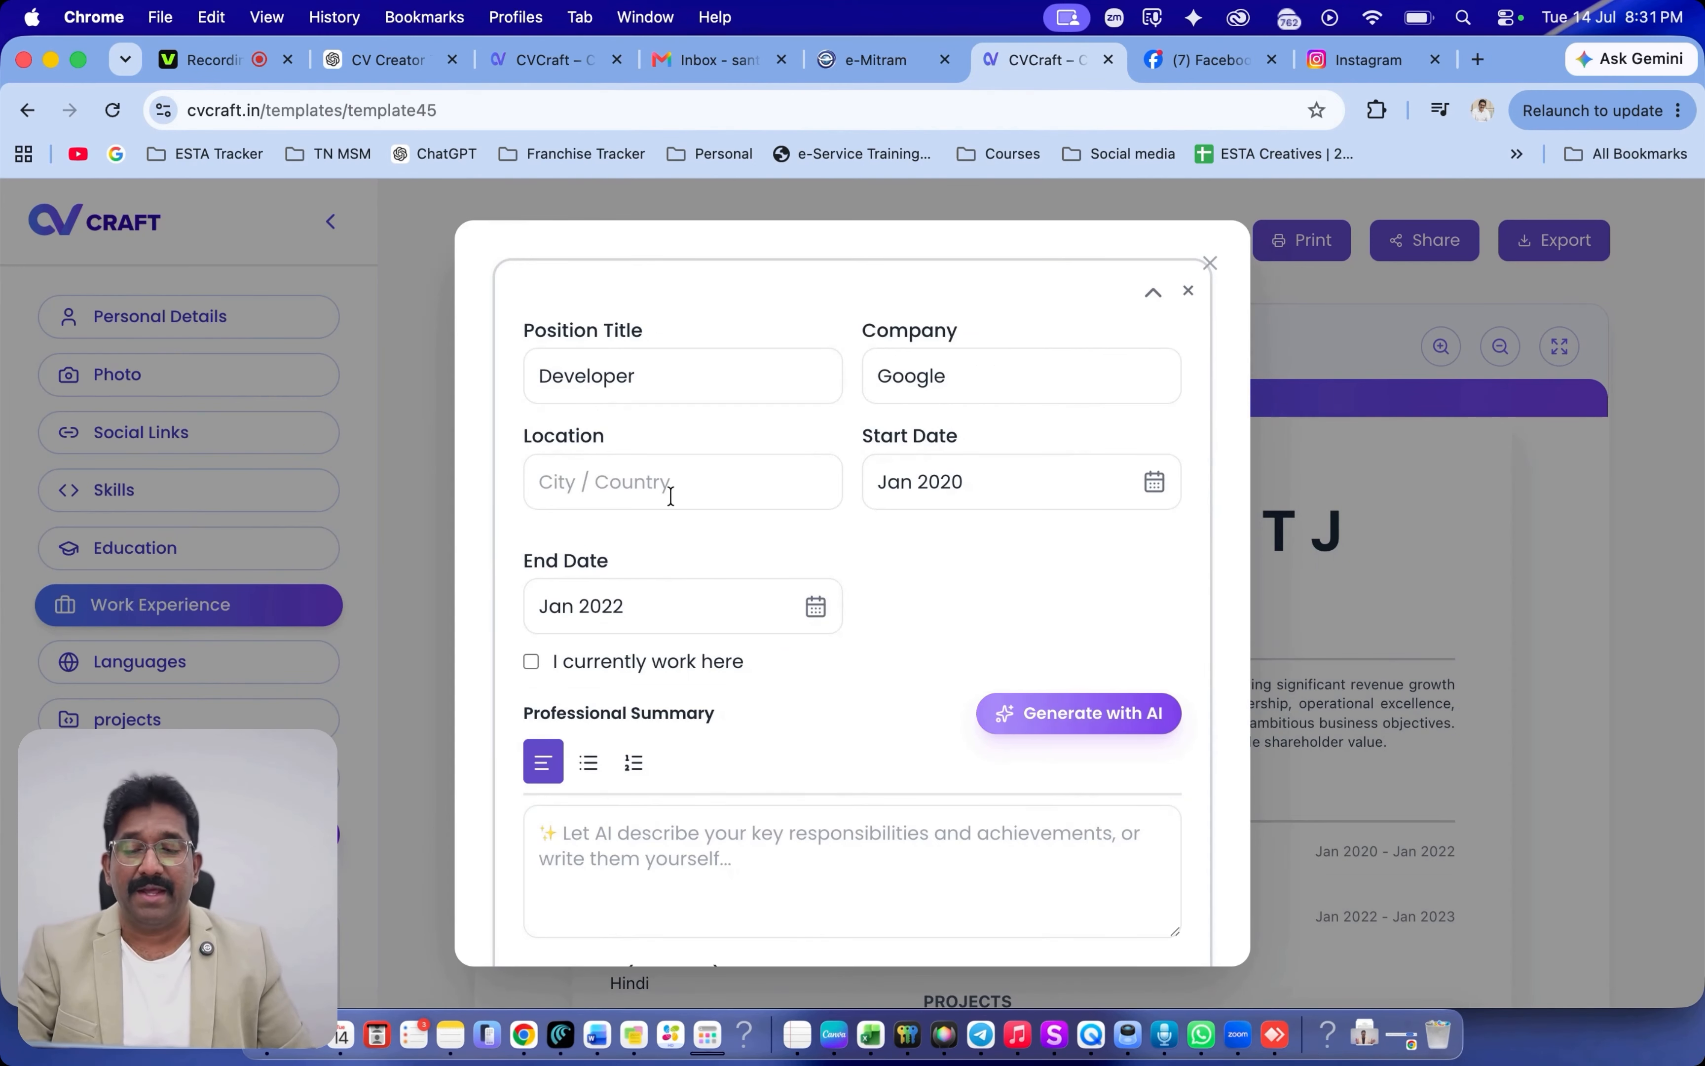
pyautogui.click(644, 480)
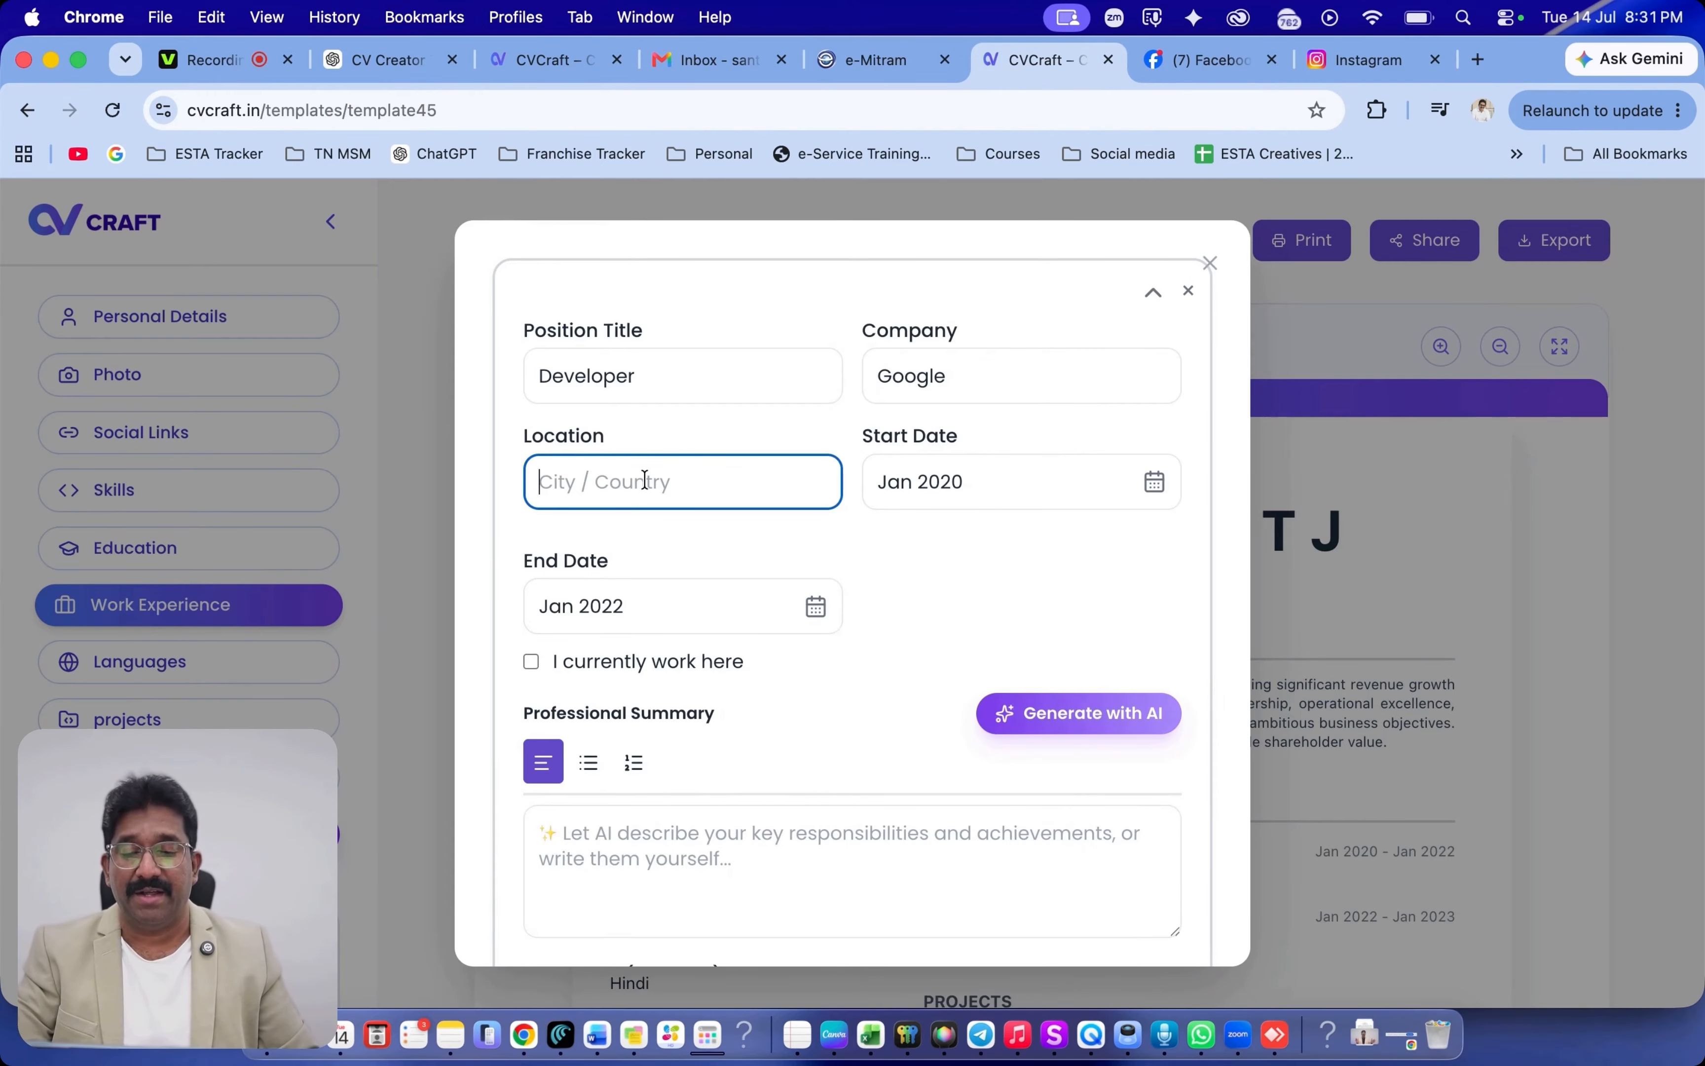
pyautogui.press('capslock')
pyautogui.write('IN')
pyautogui.press('BackSpace')
pyautogui.press('BackSpace')
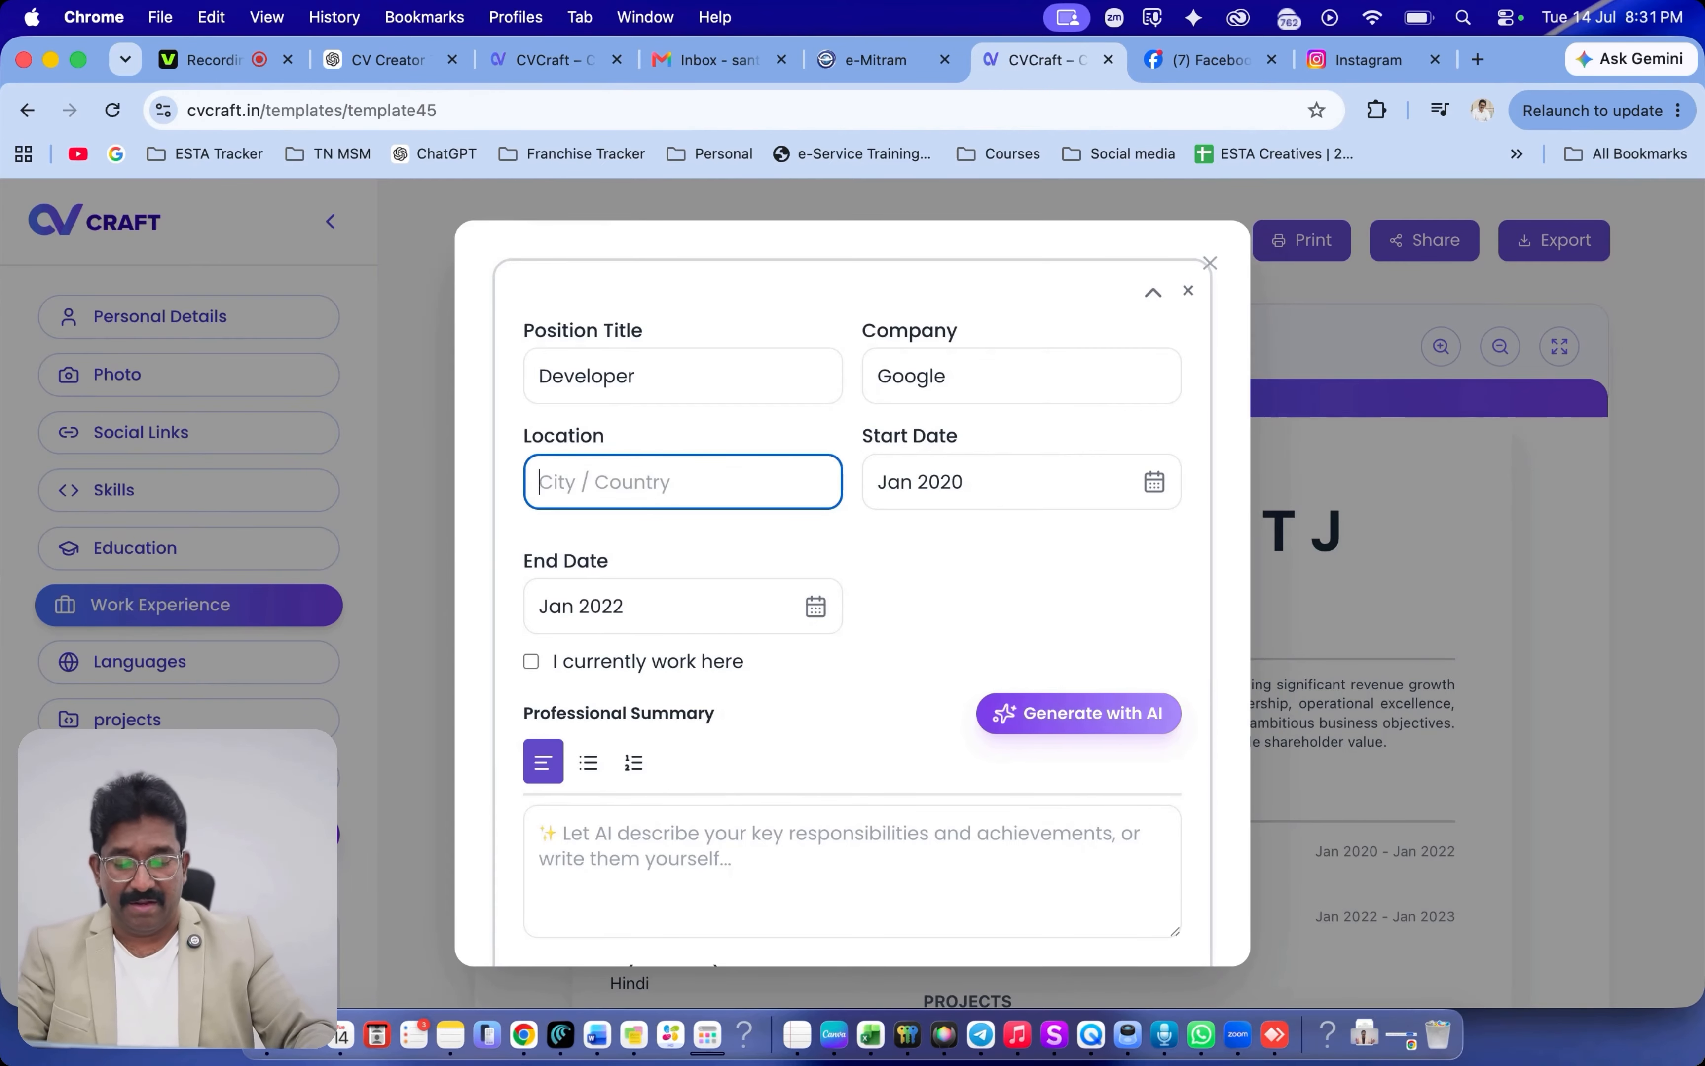
pyautogui.write('KOCHI')
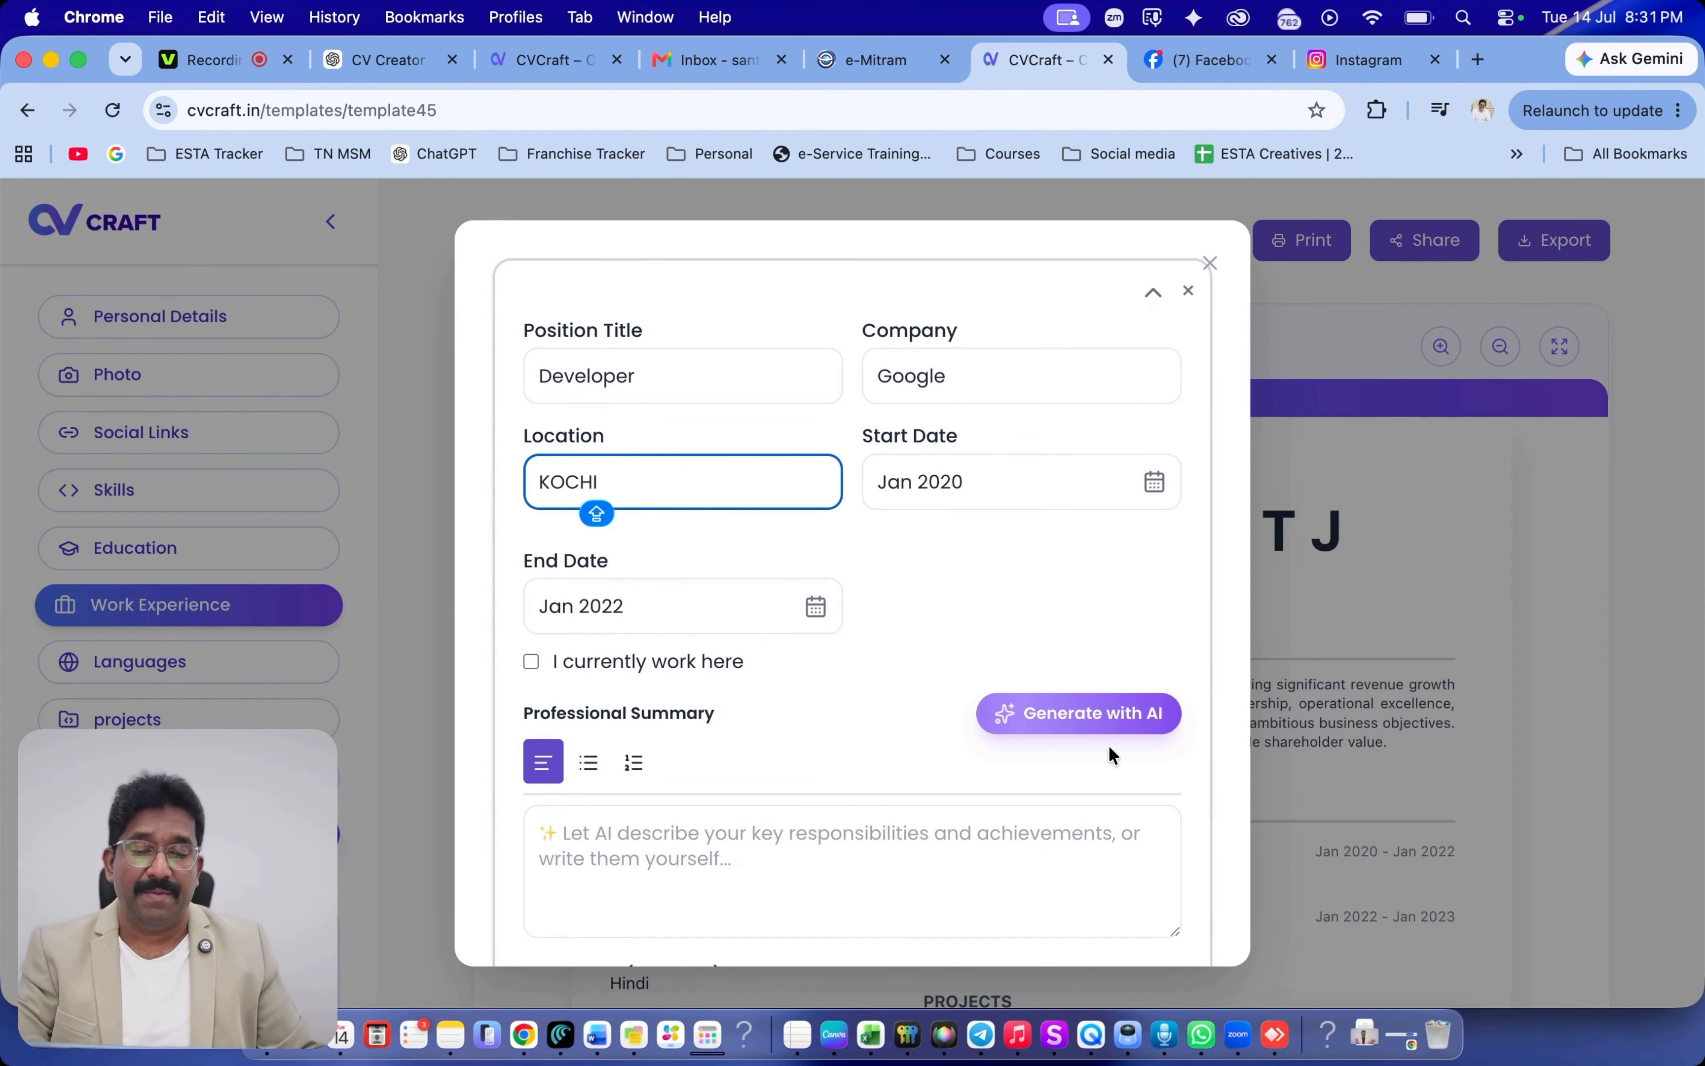
# Generate the Developer entry's professional summary with AI and continue to the languages section.
pyautogui.click(1092, 714)
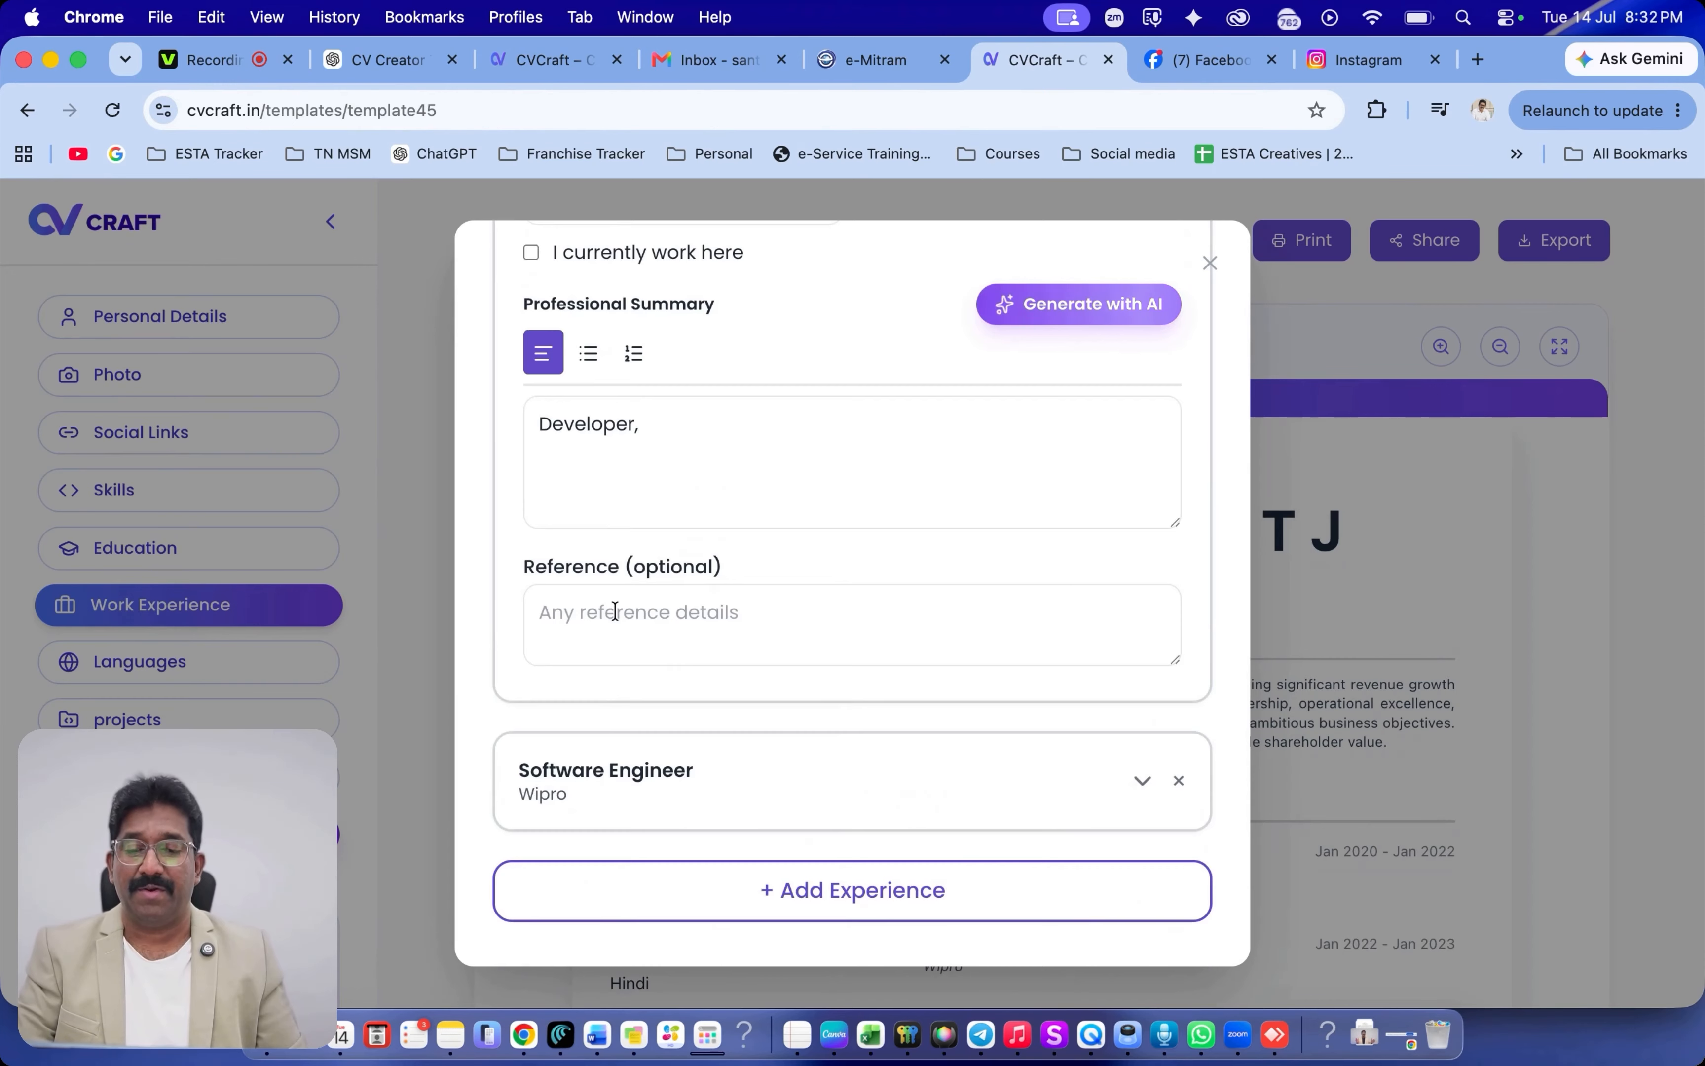
pyautogui.scroll(-3, 815, 773)
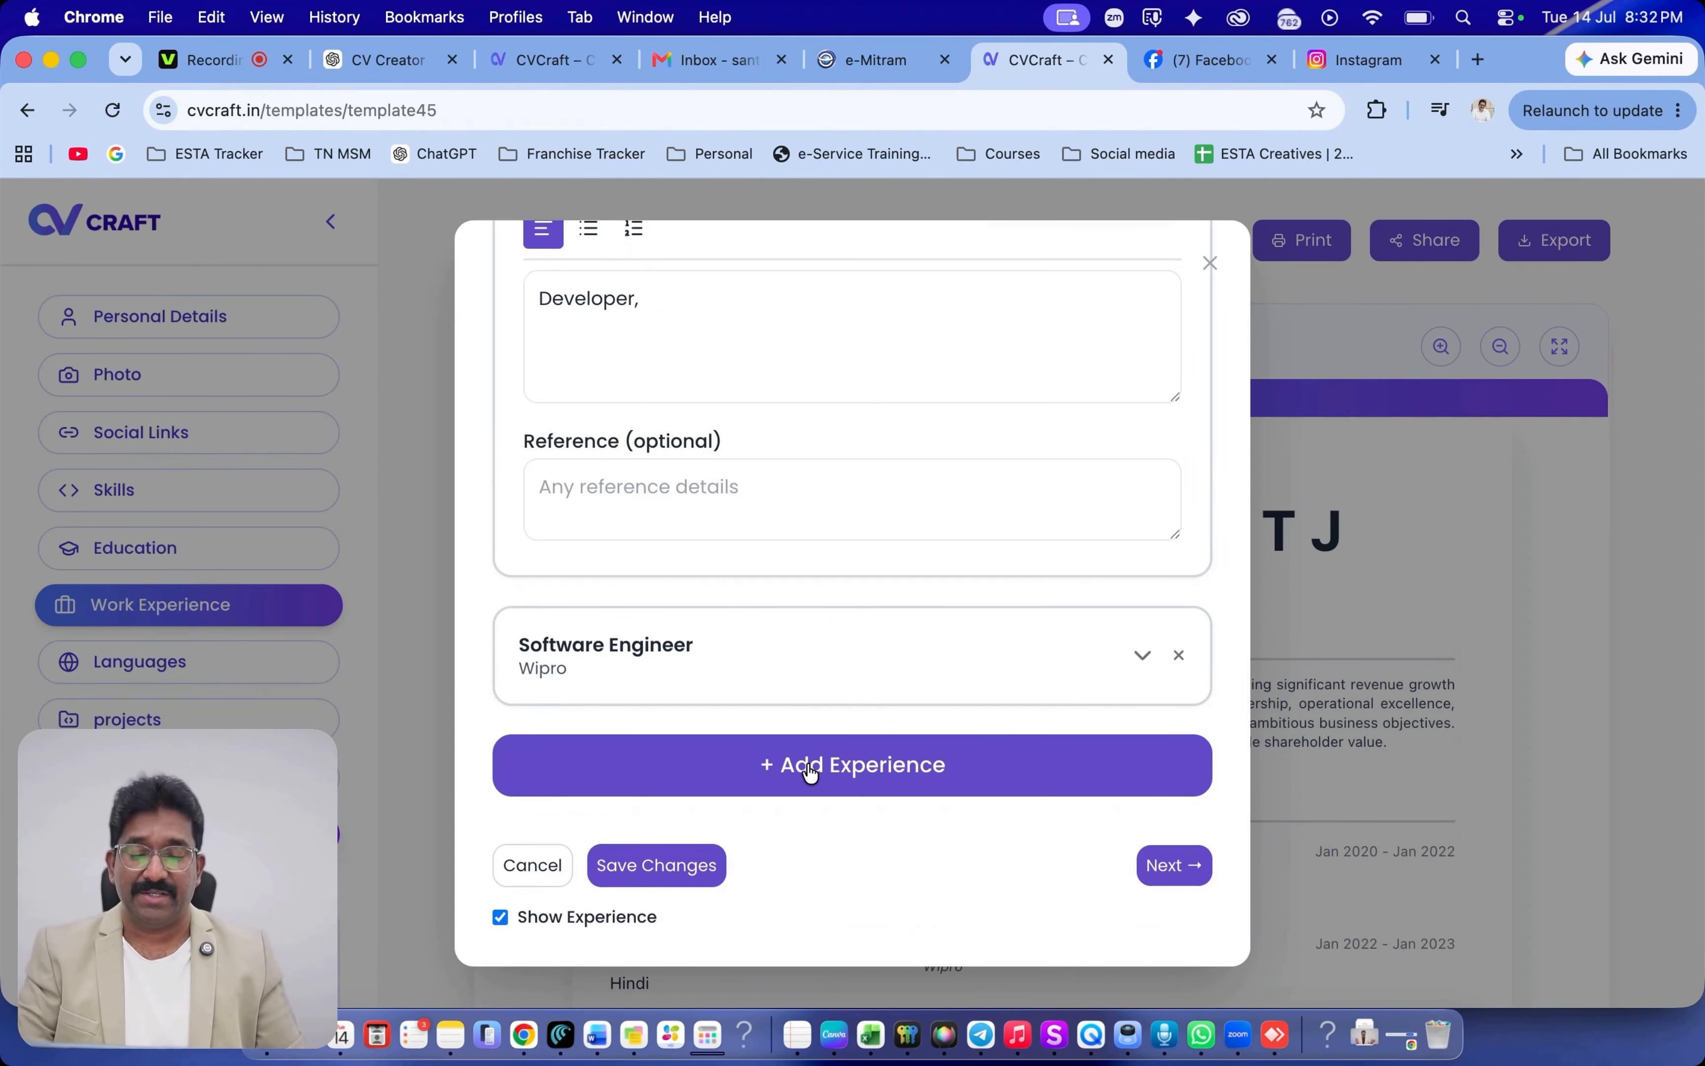
pyautogui.click(1184, 866)
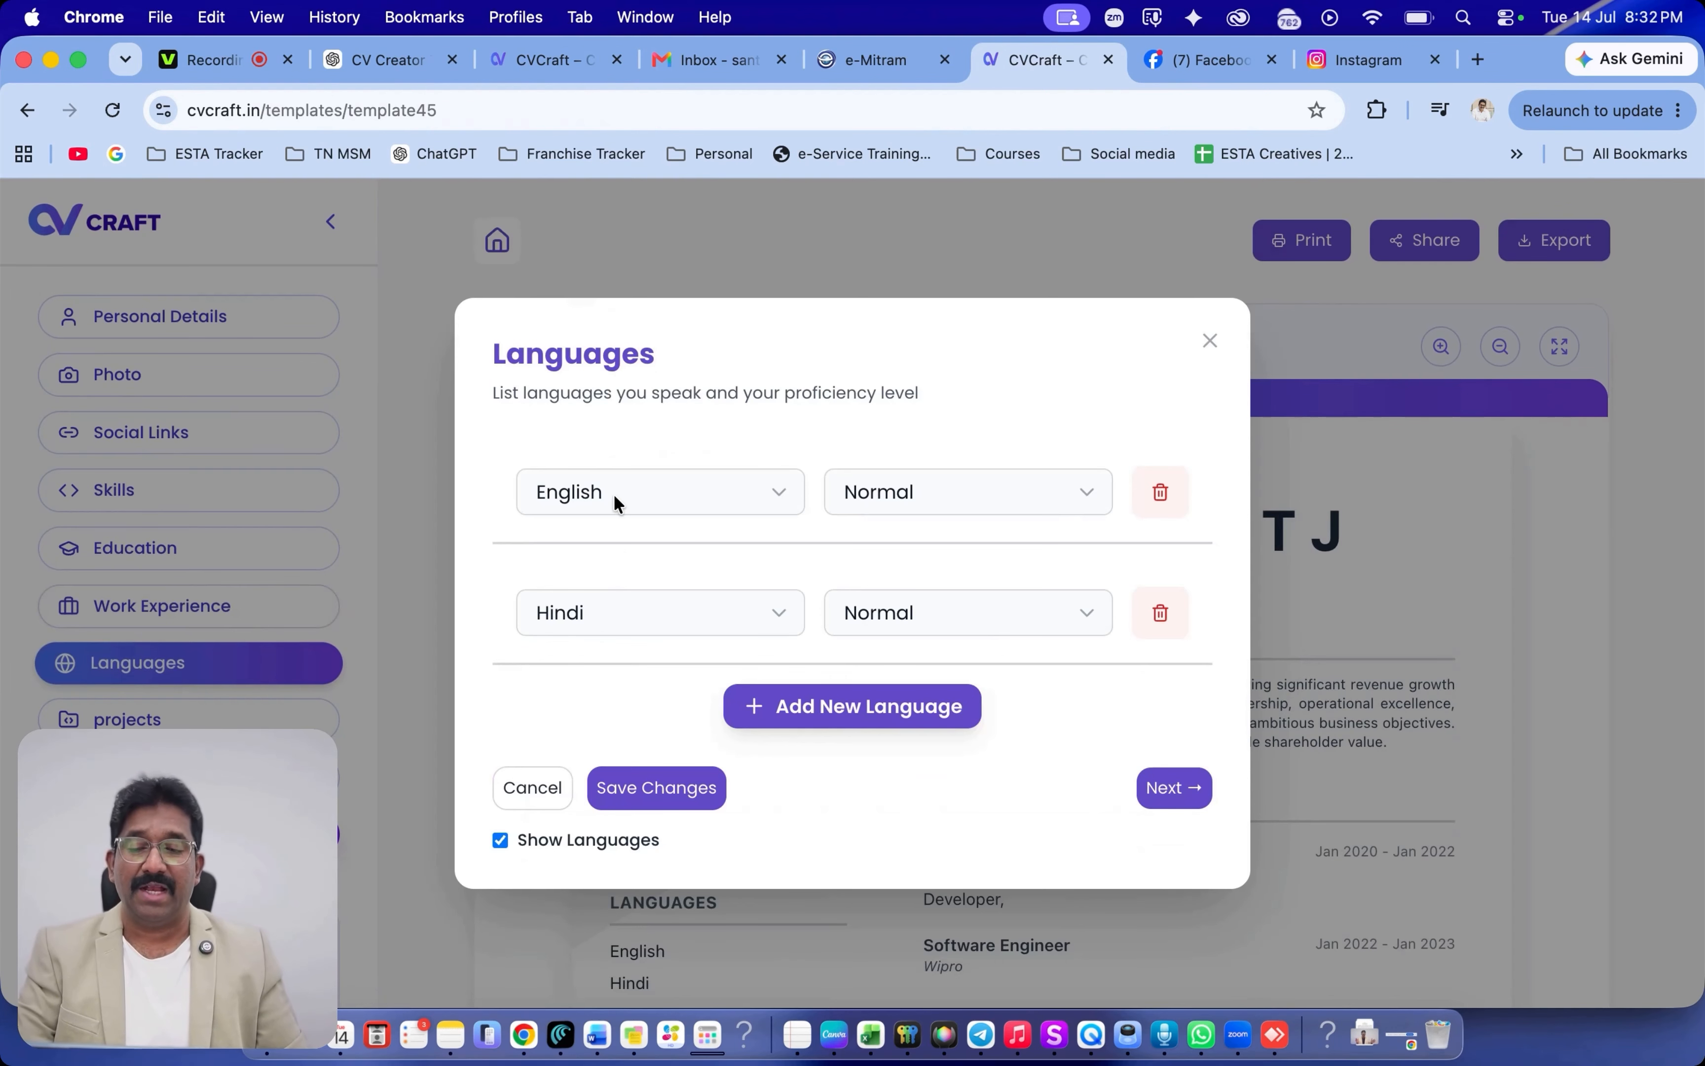
# Add Tamil and Malayalam to the CV's languages.
pyautogui.click(823, 706)
pyautogui.click(773, 676)
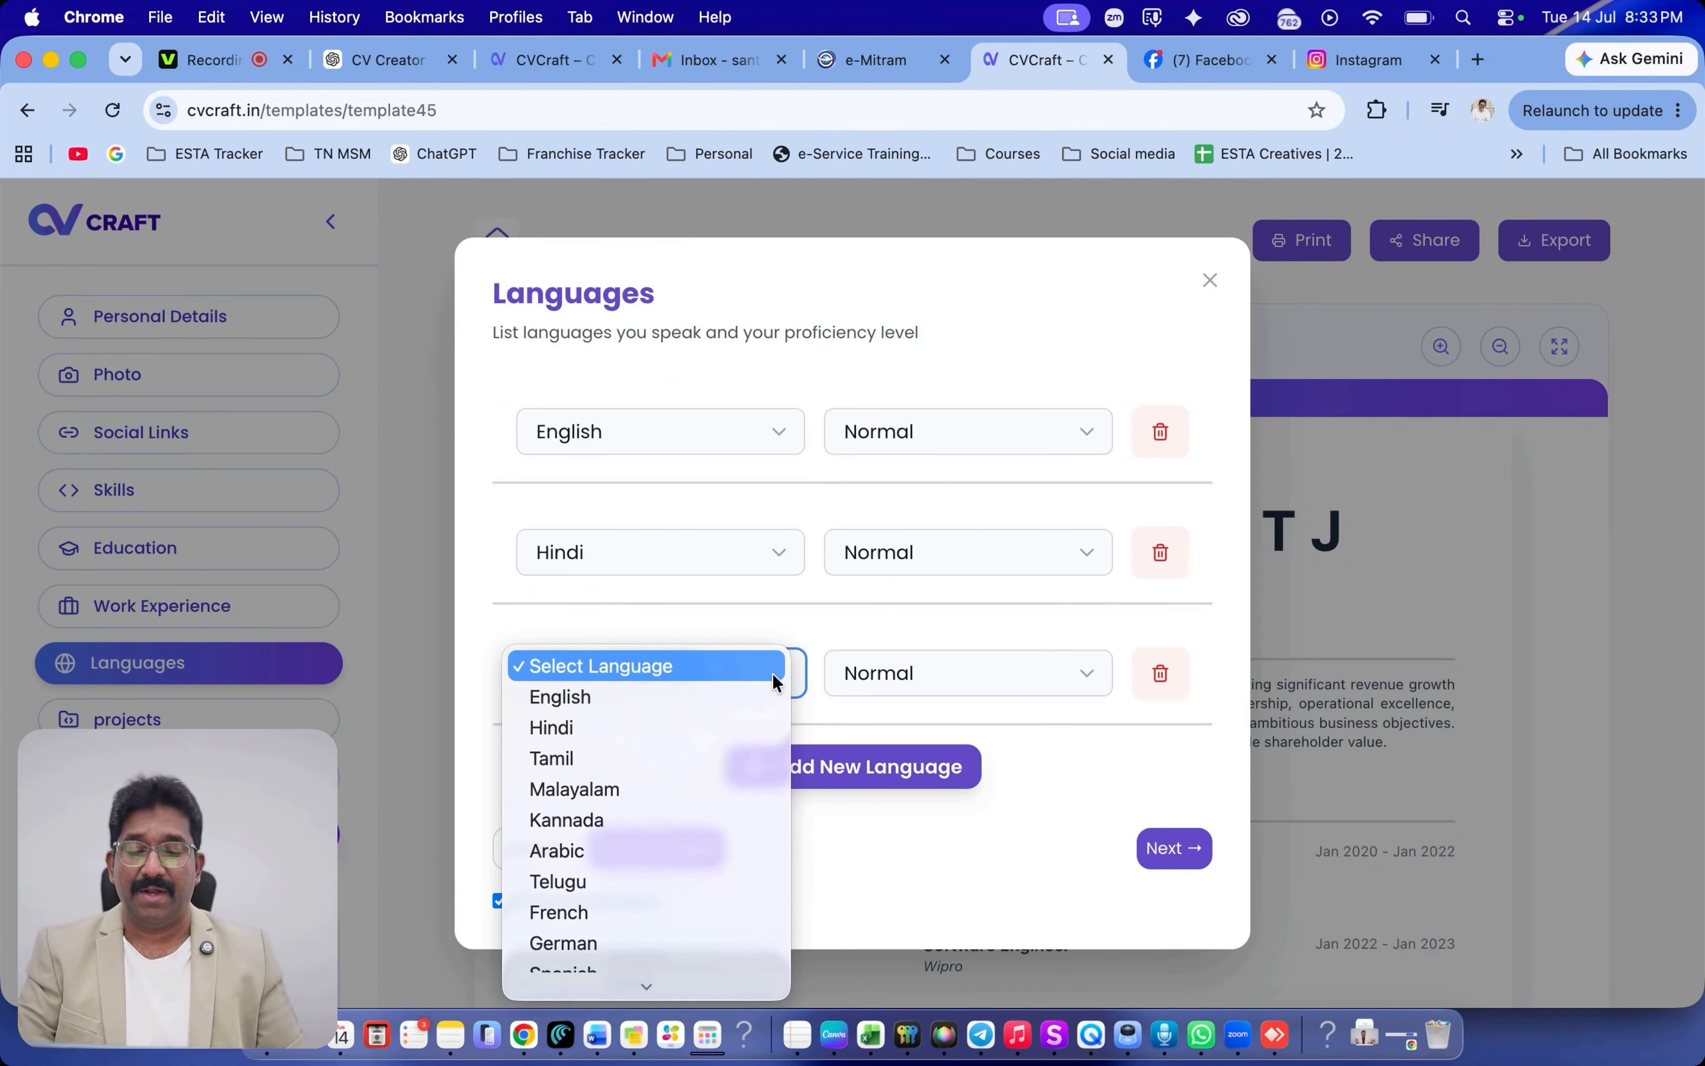
pyautogui.click(575, 751)
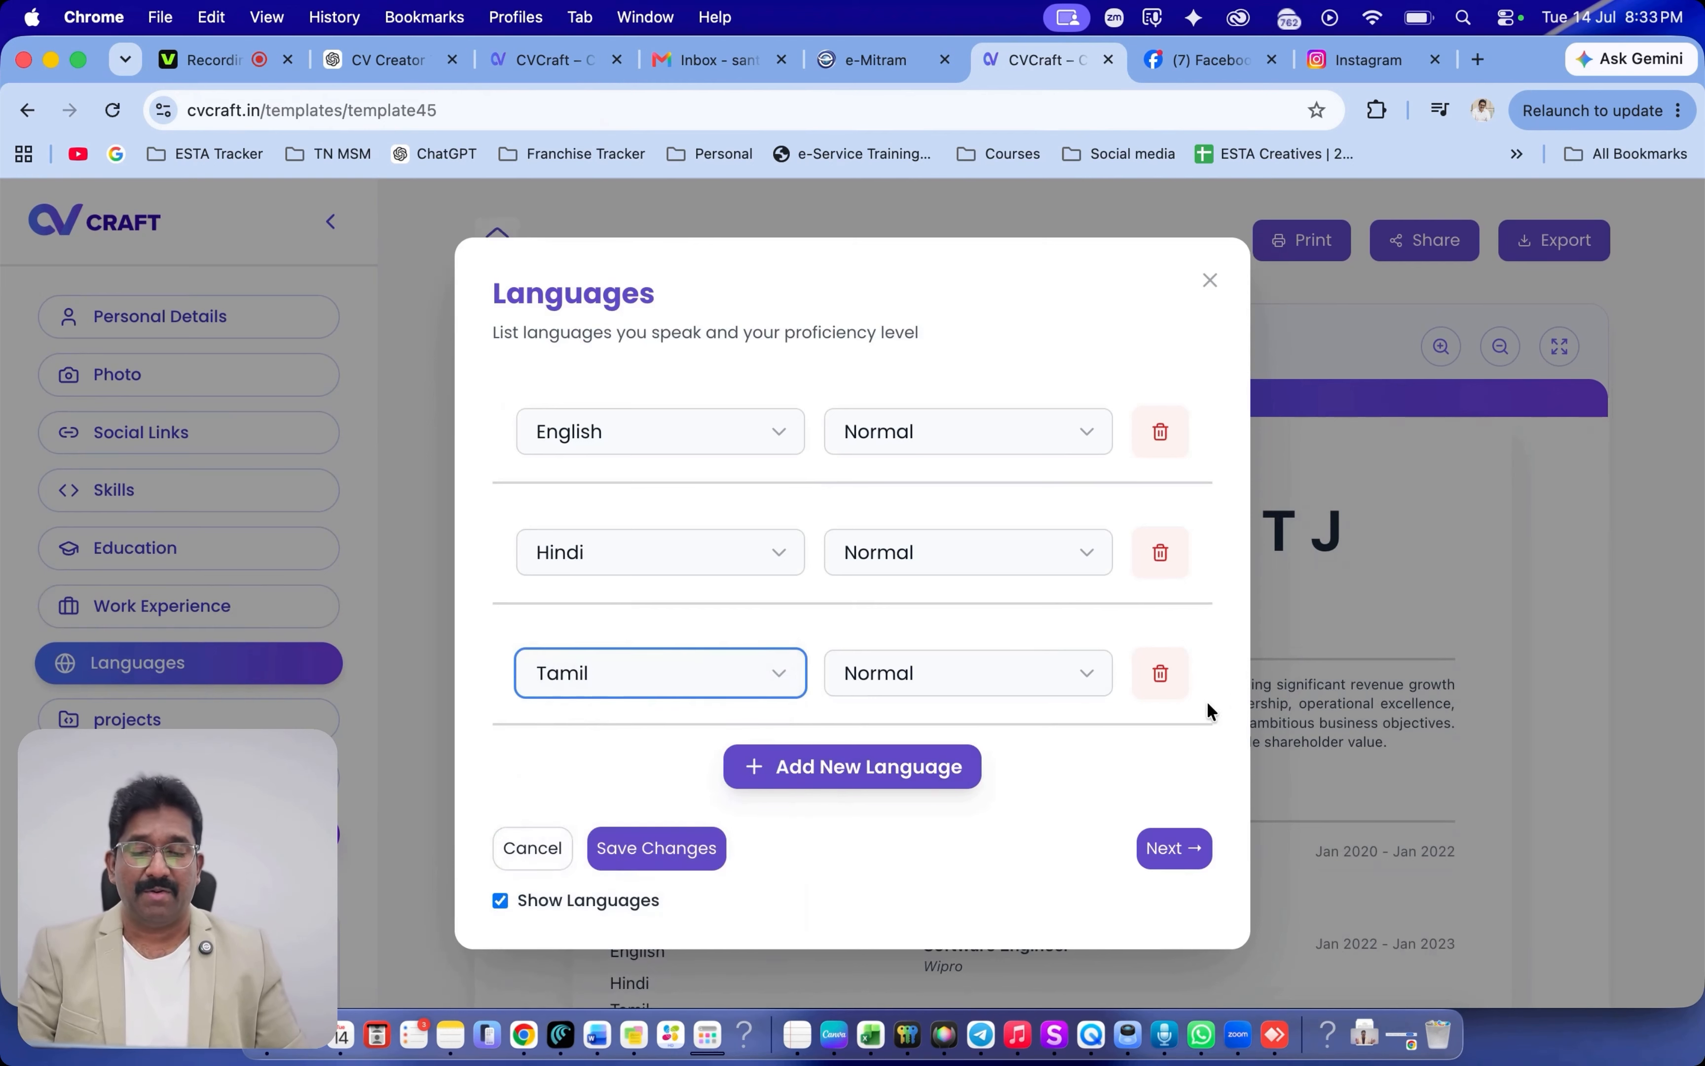
pyautogui.click(852, 766)
pyautogui.click(599, 769)
pyautogui.click(567, 898)
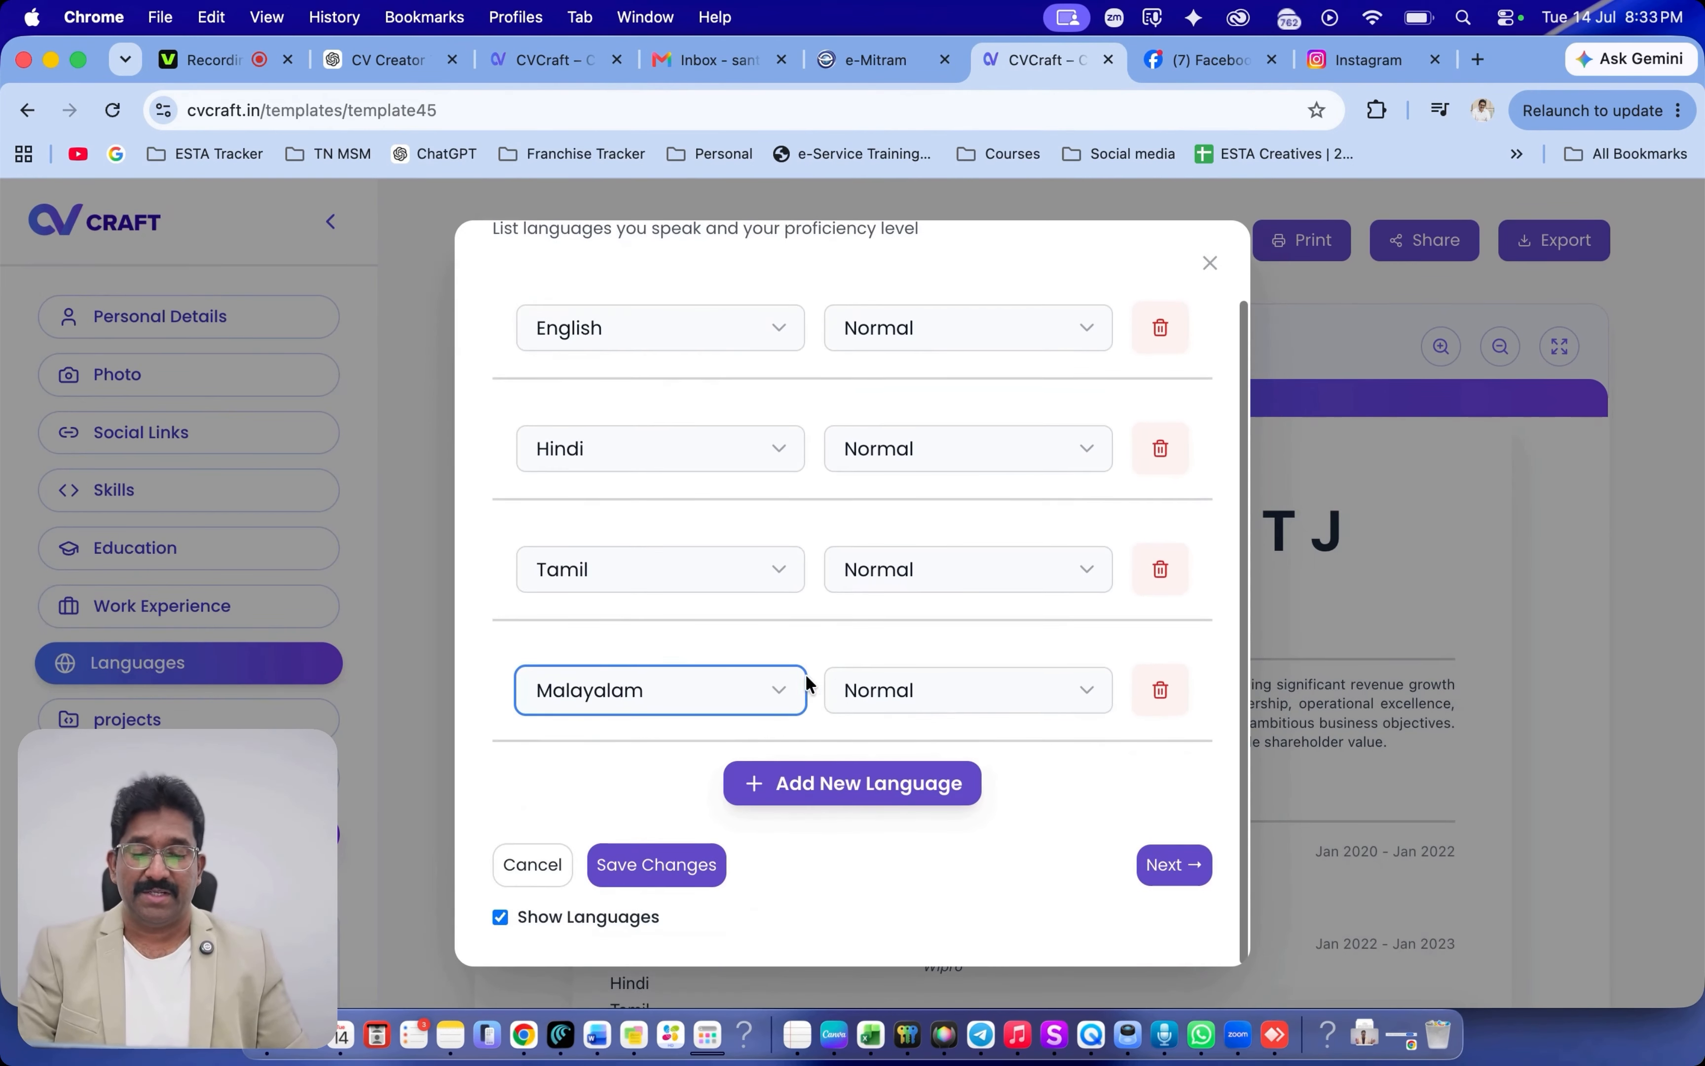
# Continue to the projects section, finish it with the existing entries and check the lower part of the CV preview.
pyautogui.click(1169, 864)
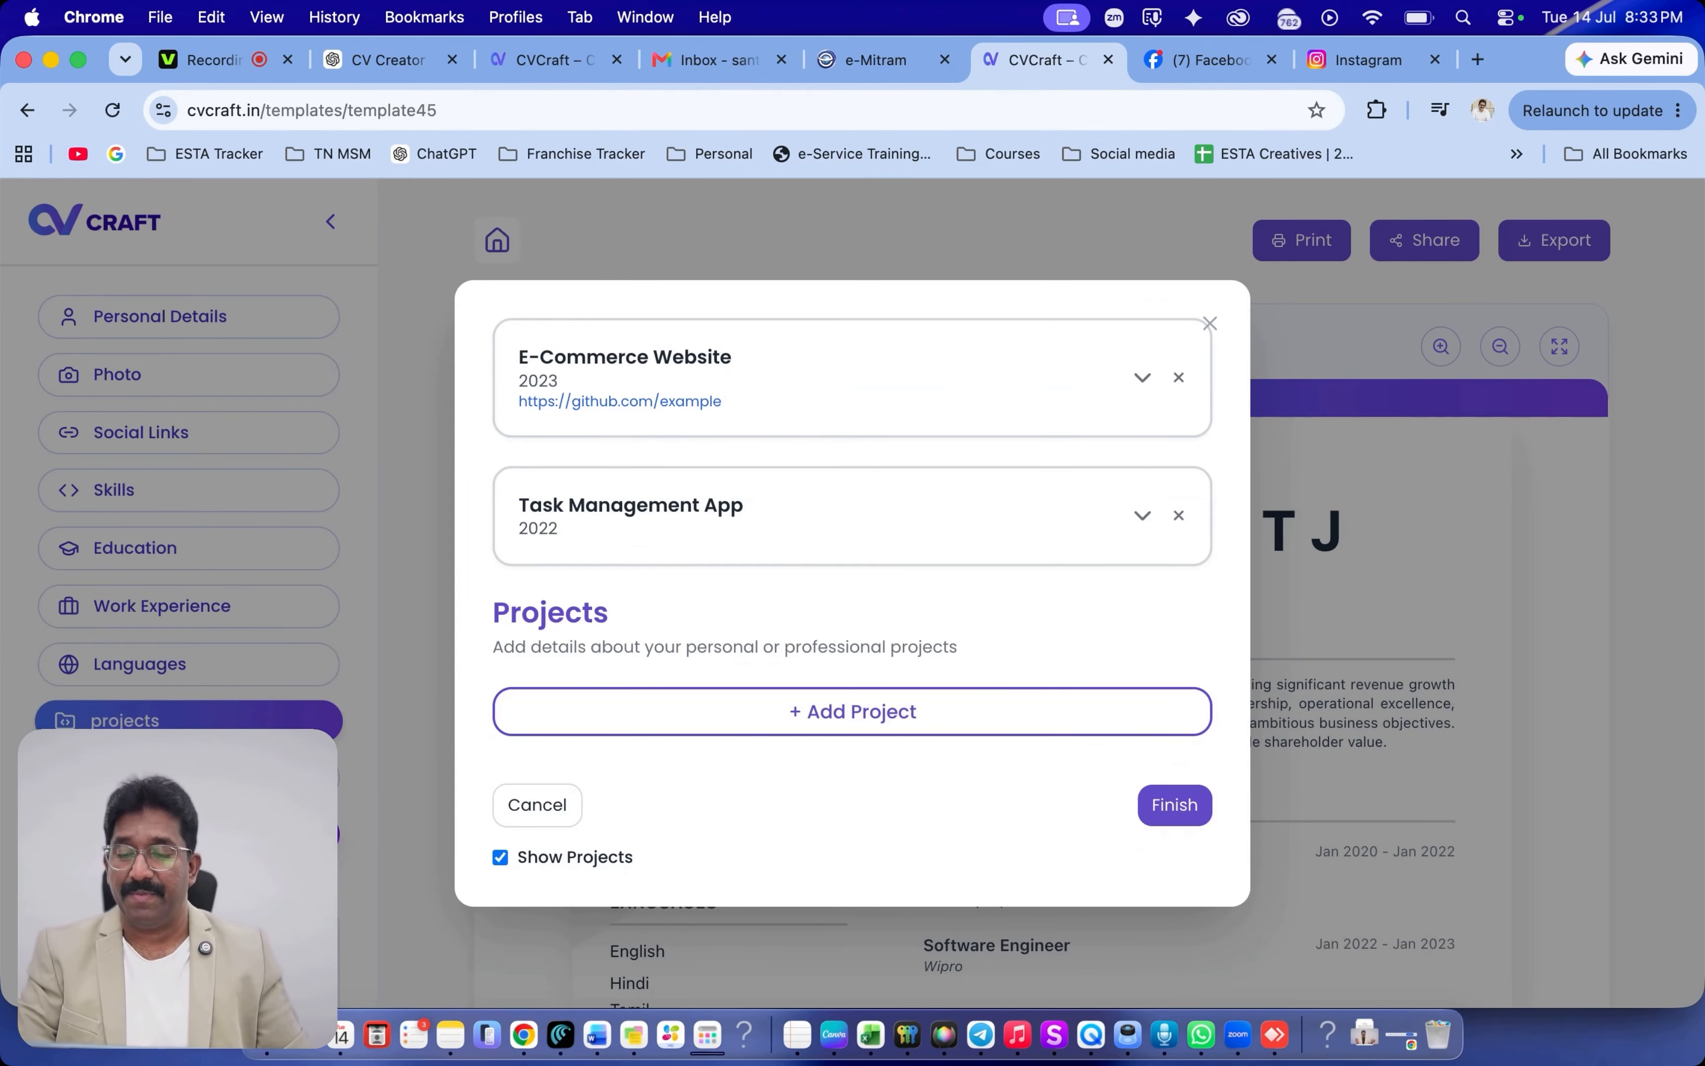
pyautogui.click(1174, 804)
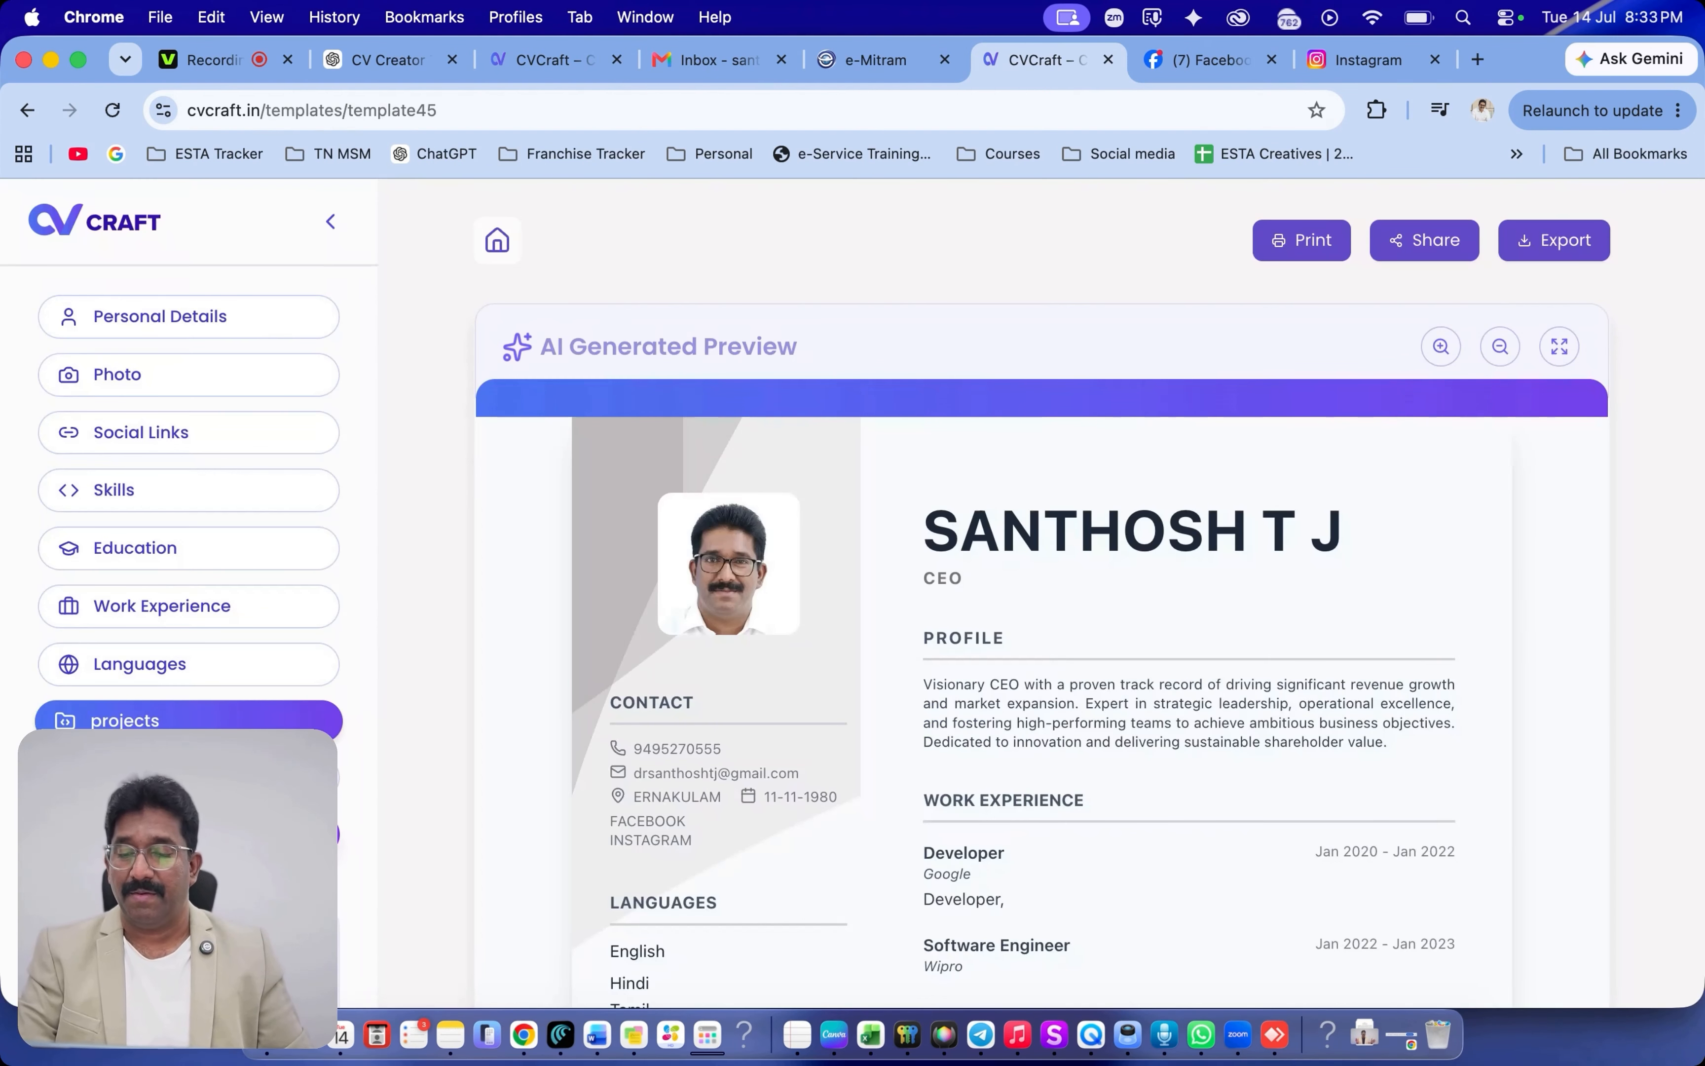
pyautogui.scroll(-10, 925, 692)
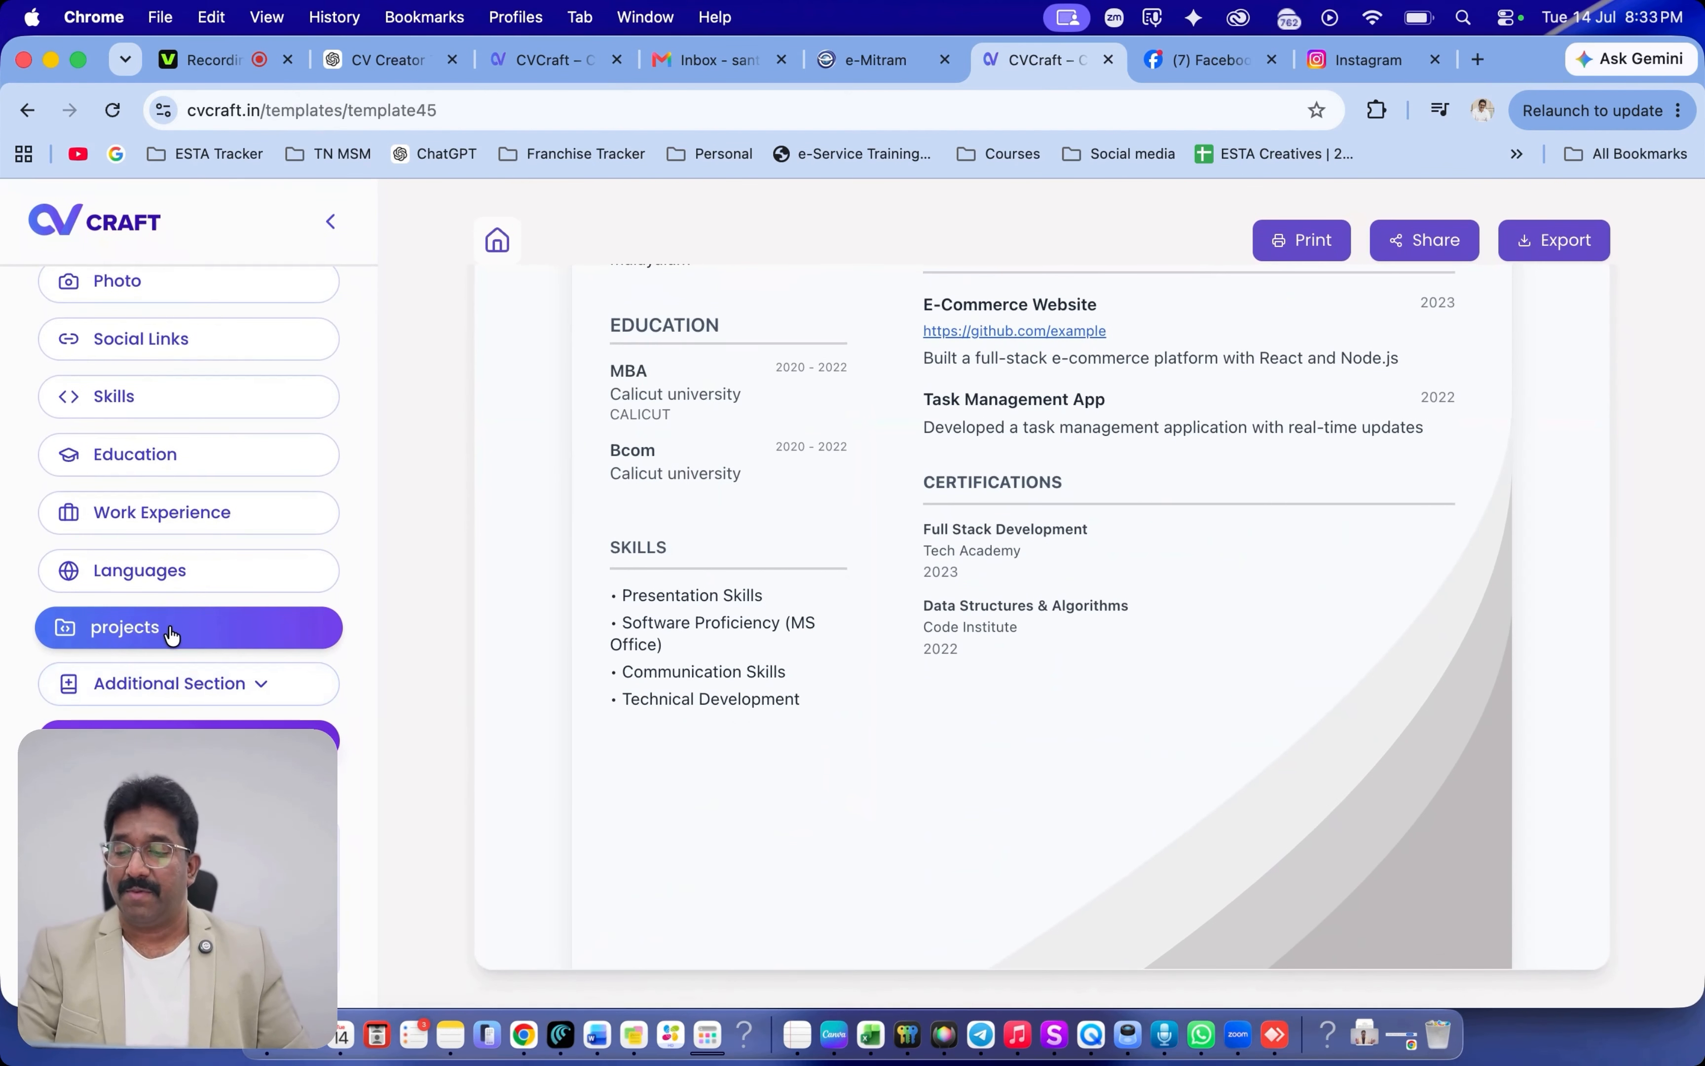
# Reopen the projects section, add a blank project entry and finish the section.
pyautogui.click(172, 631)
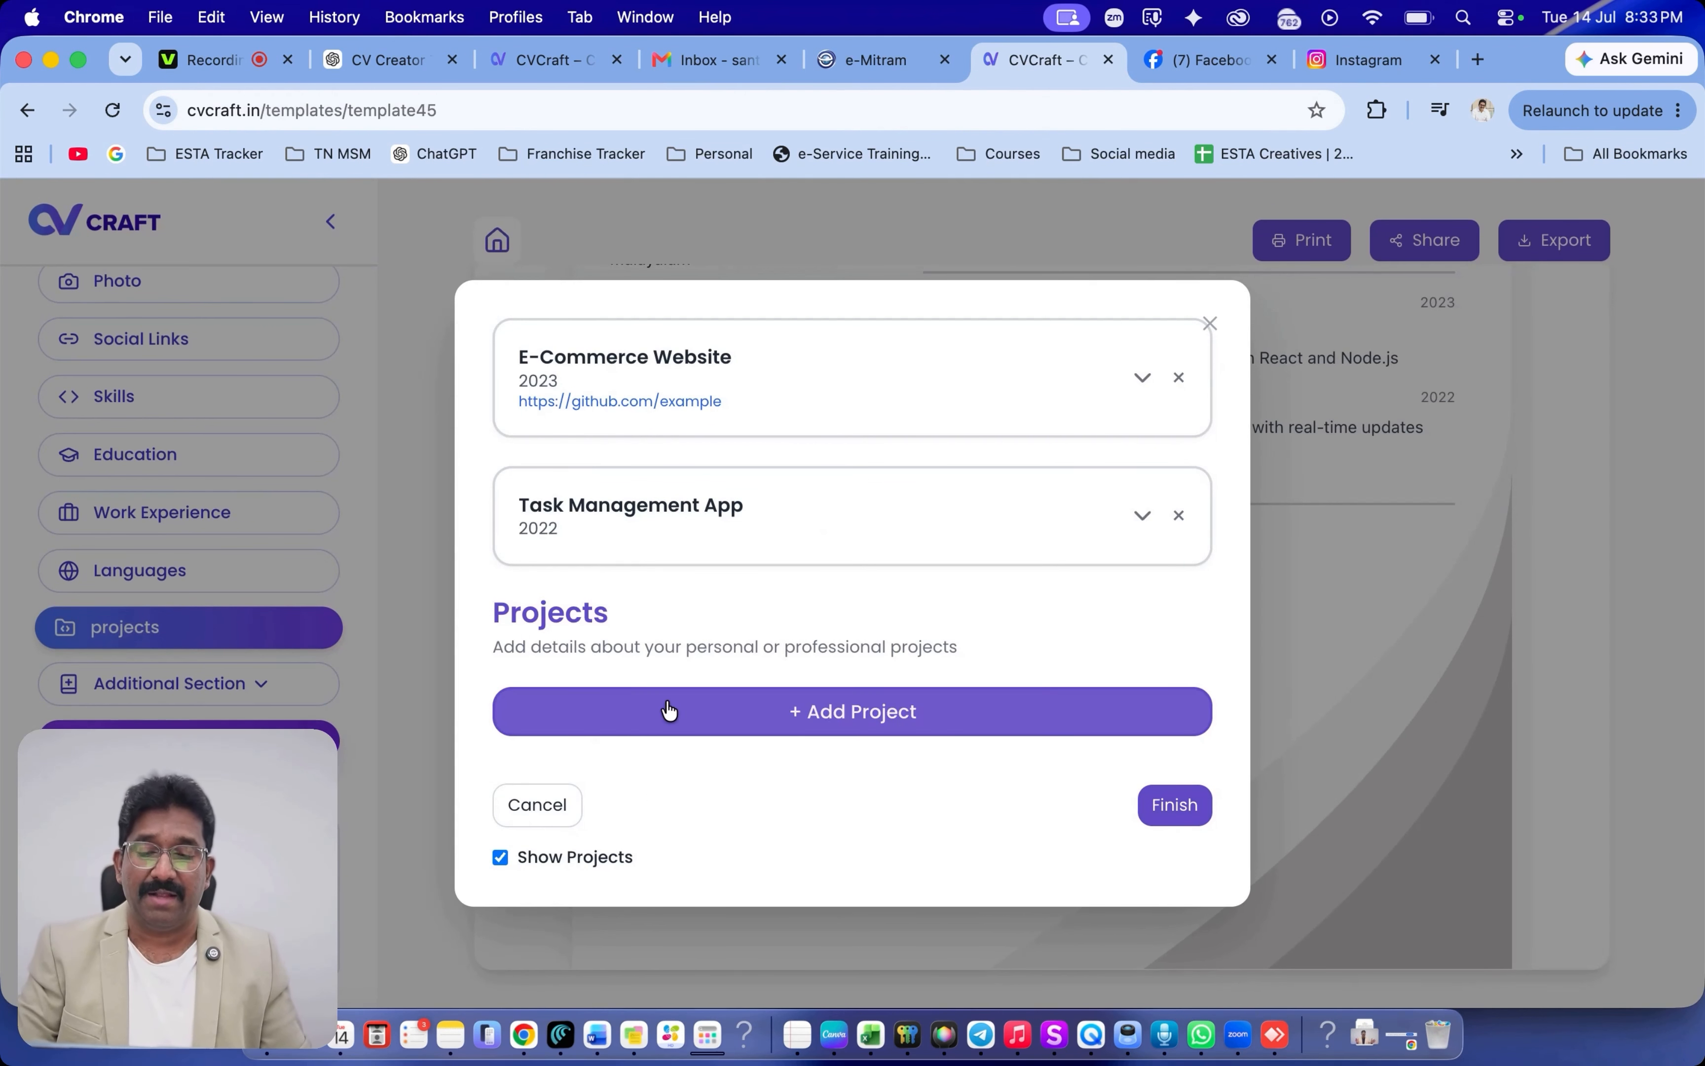
pyautogui.click(728, 723)
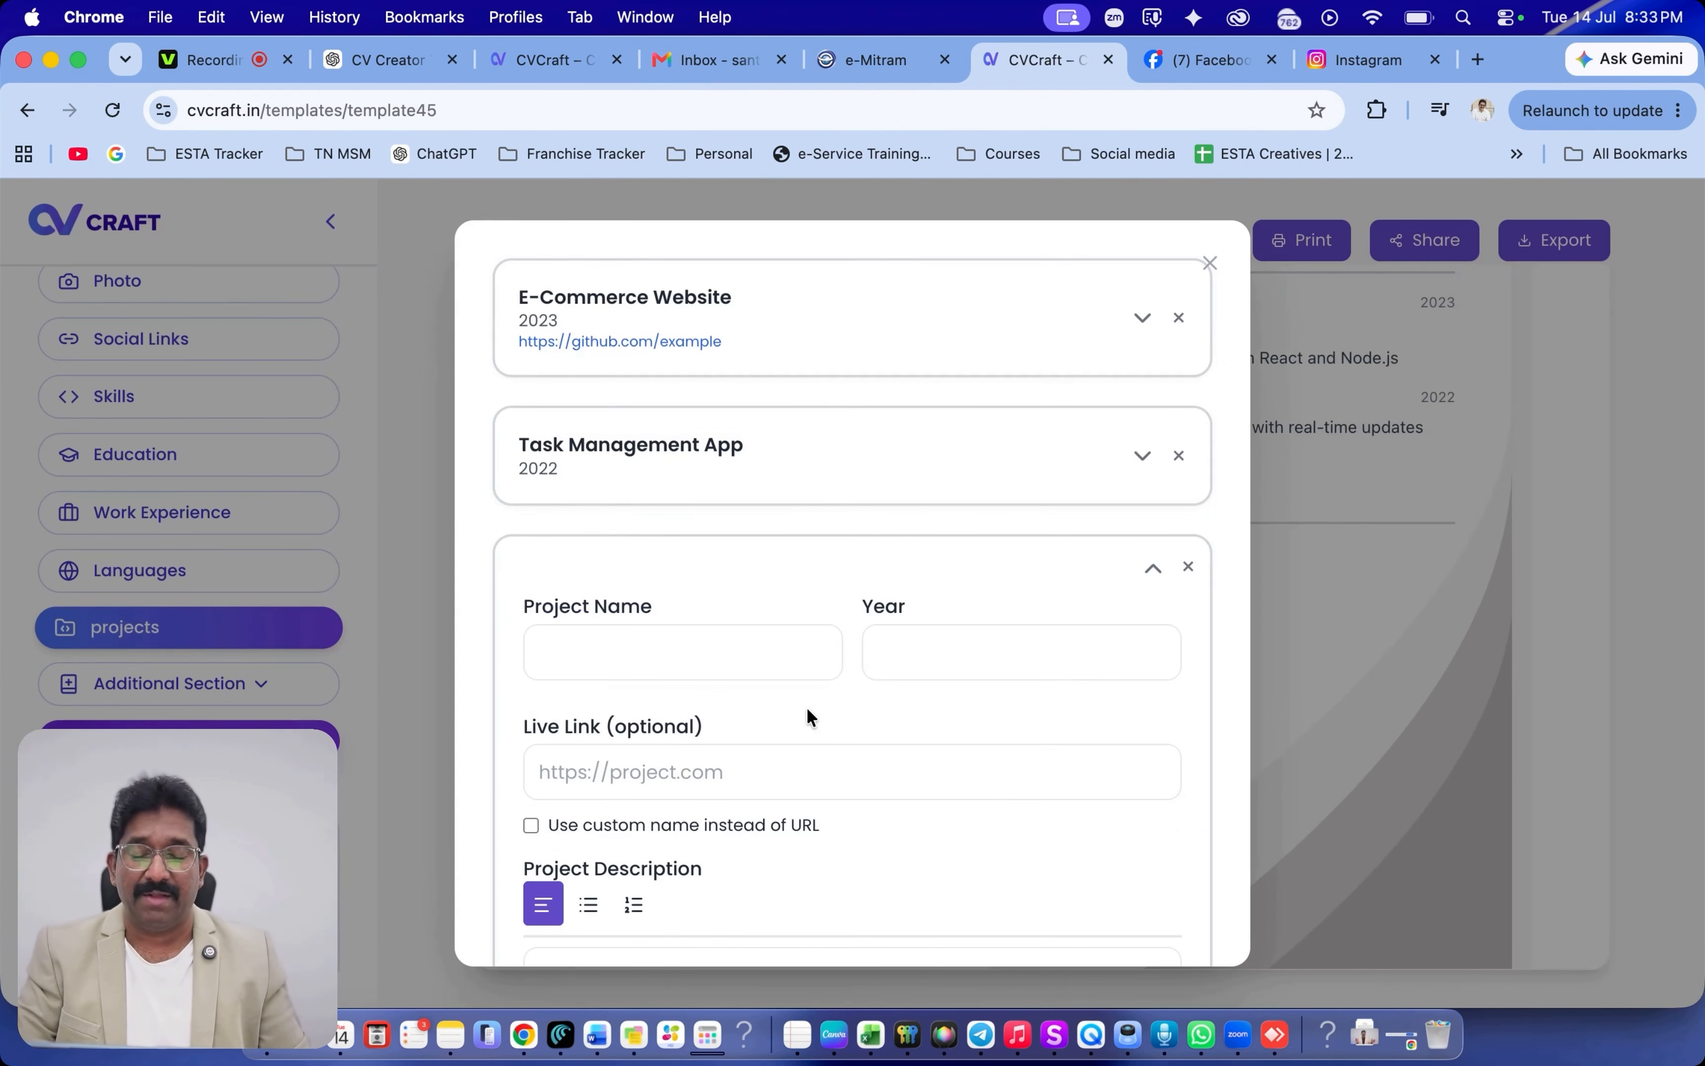
pyautogui.scroll(-3, 825, 718)
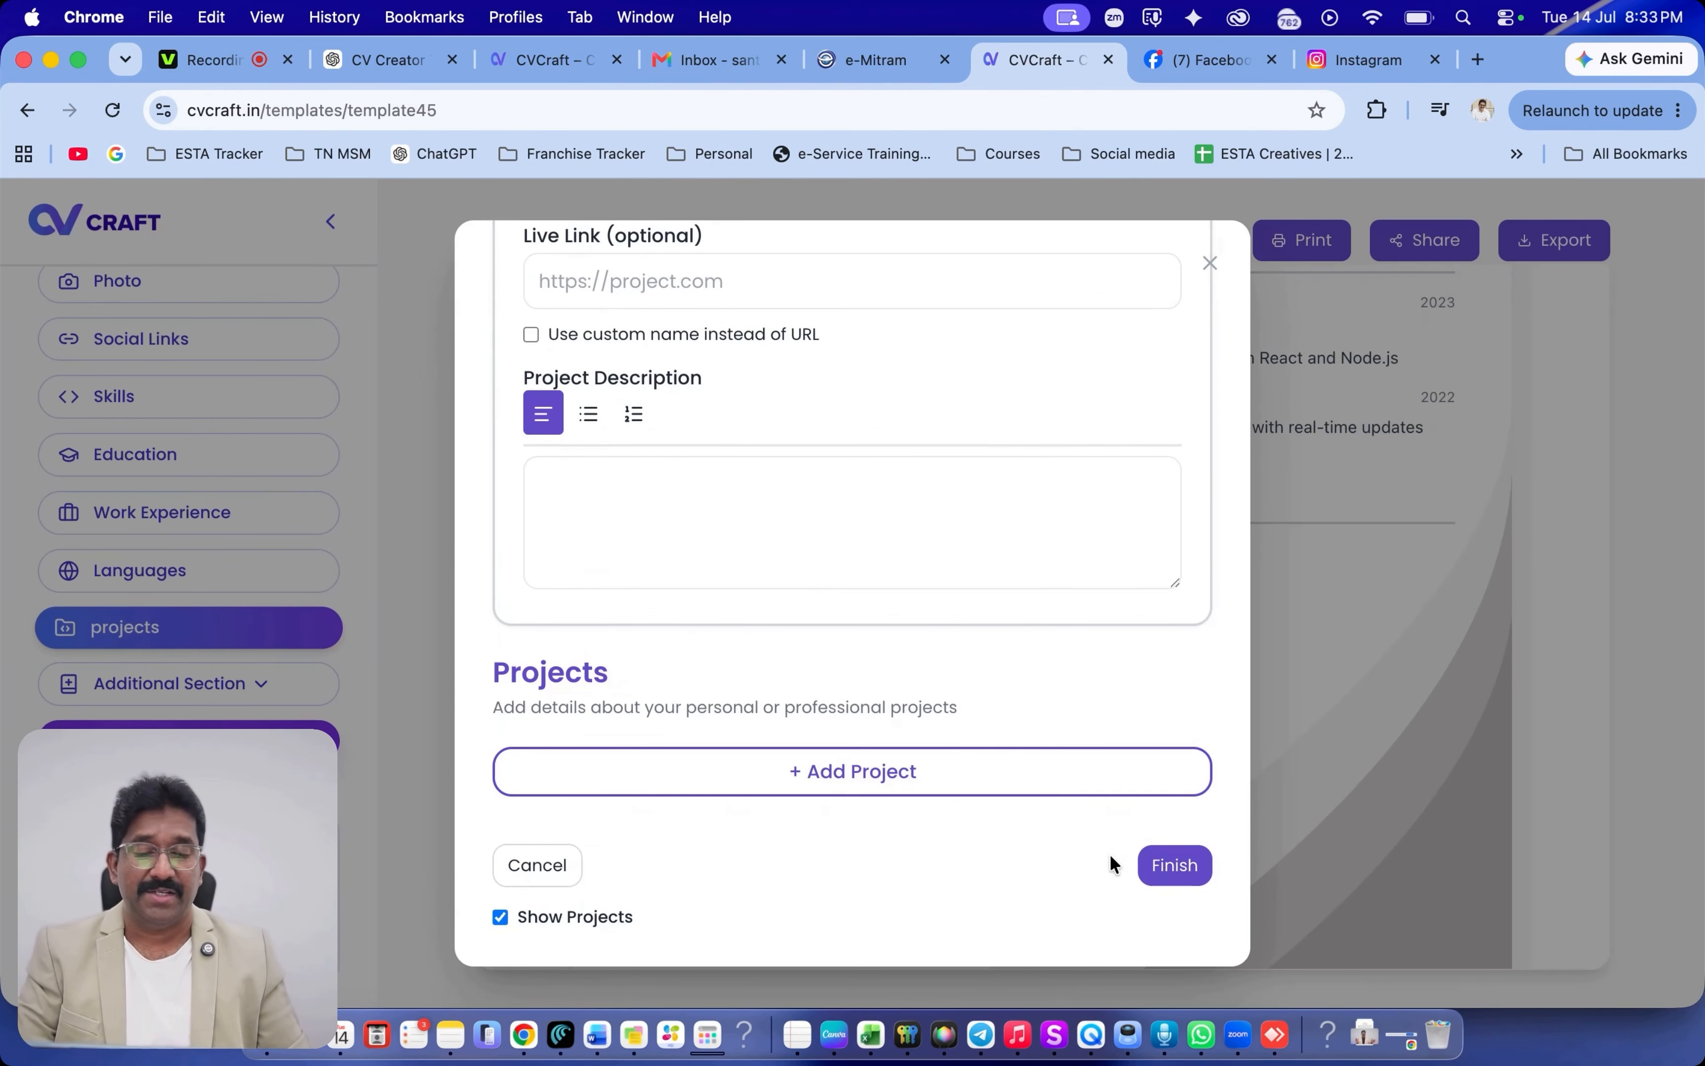
pyautogui.click(1188, 869)
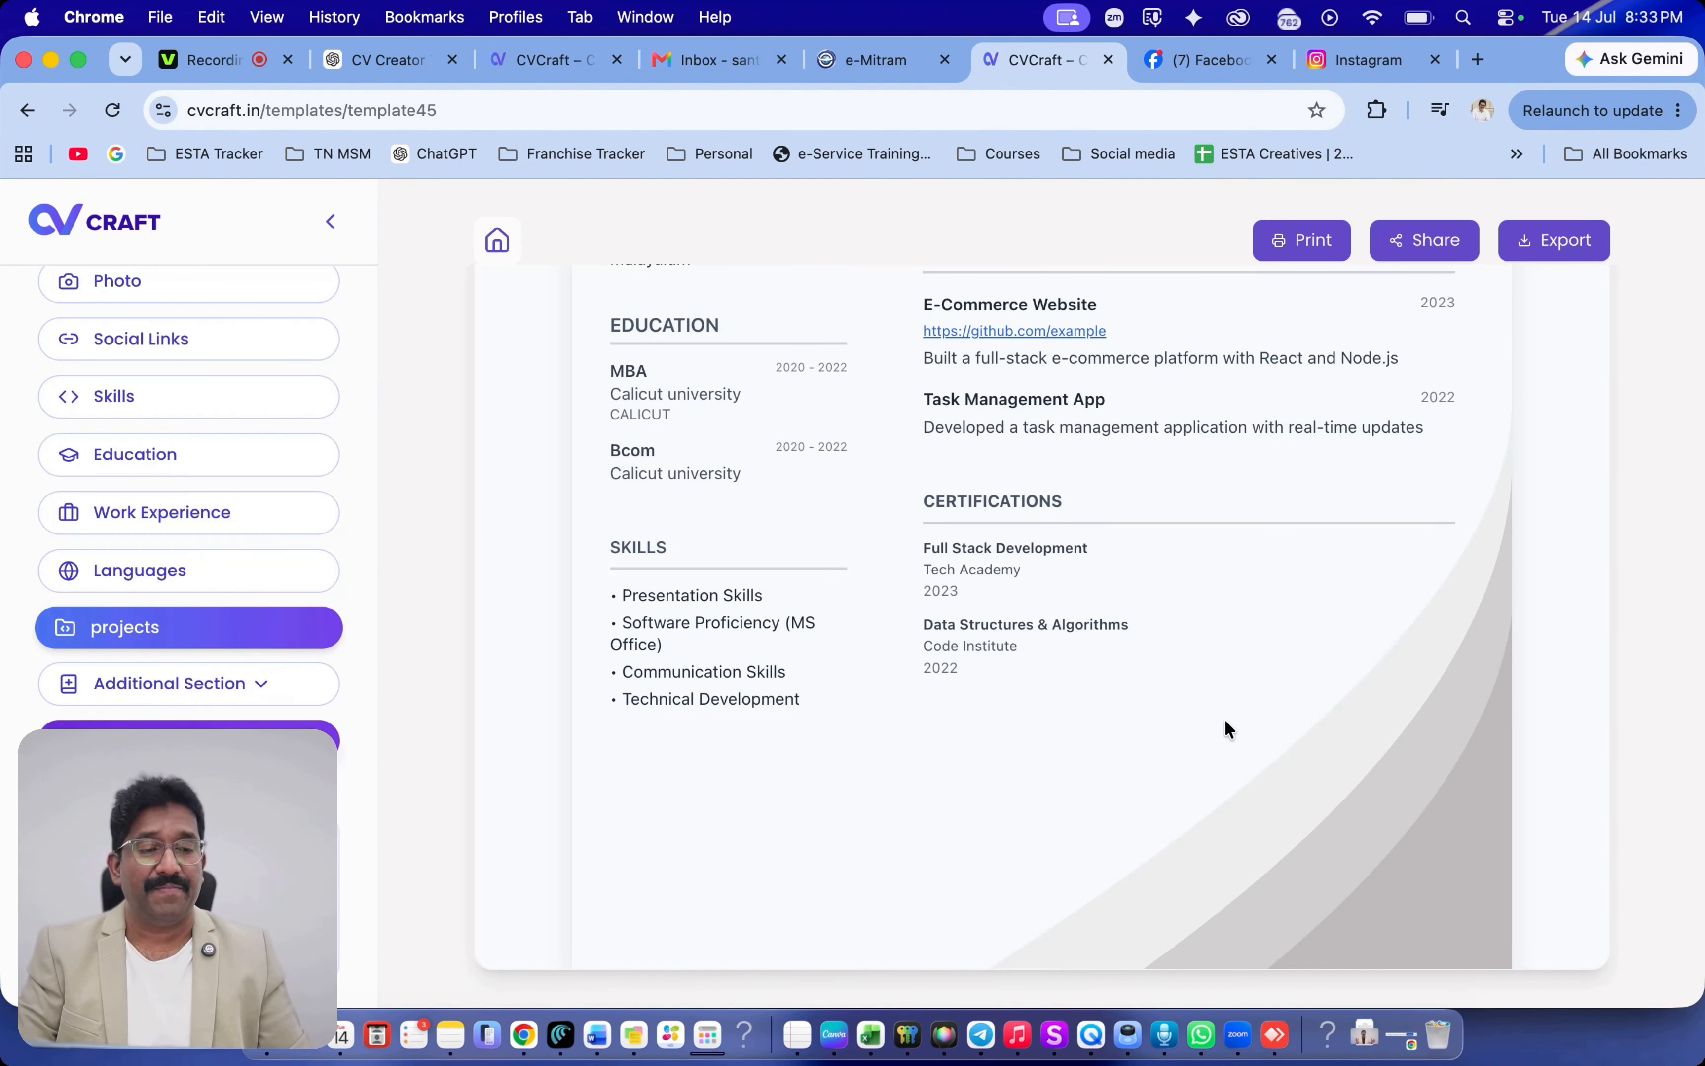
# Review the whole CV preview, from the contact and profile details down to the skills and certifications.
pyautogui.scroll(9, 1224, 719)
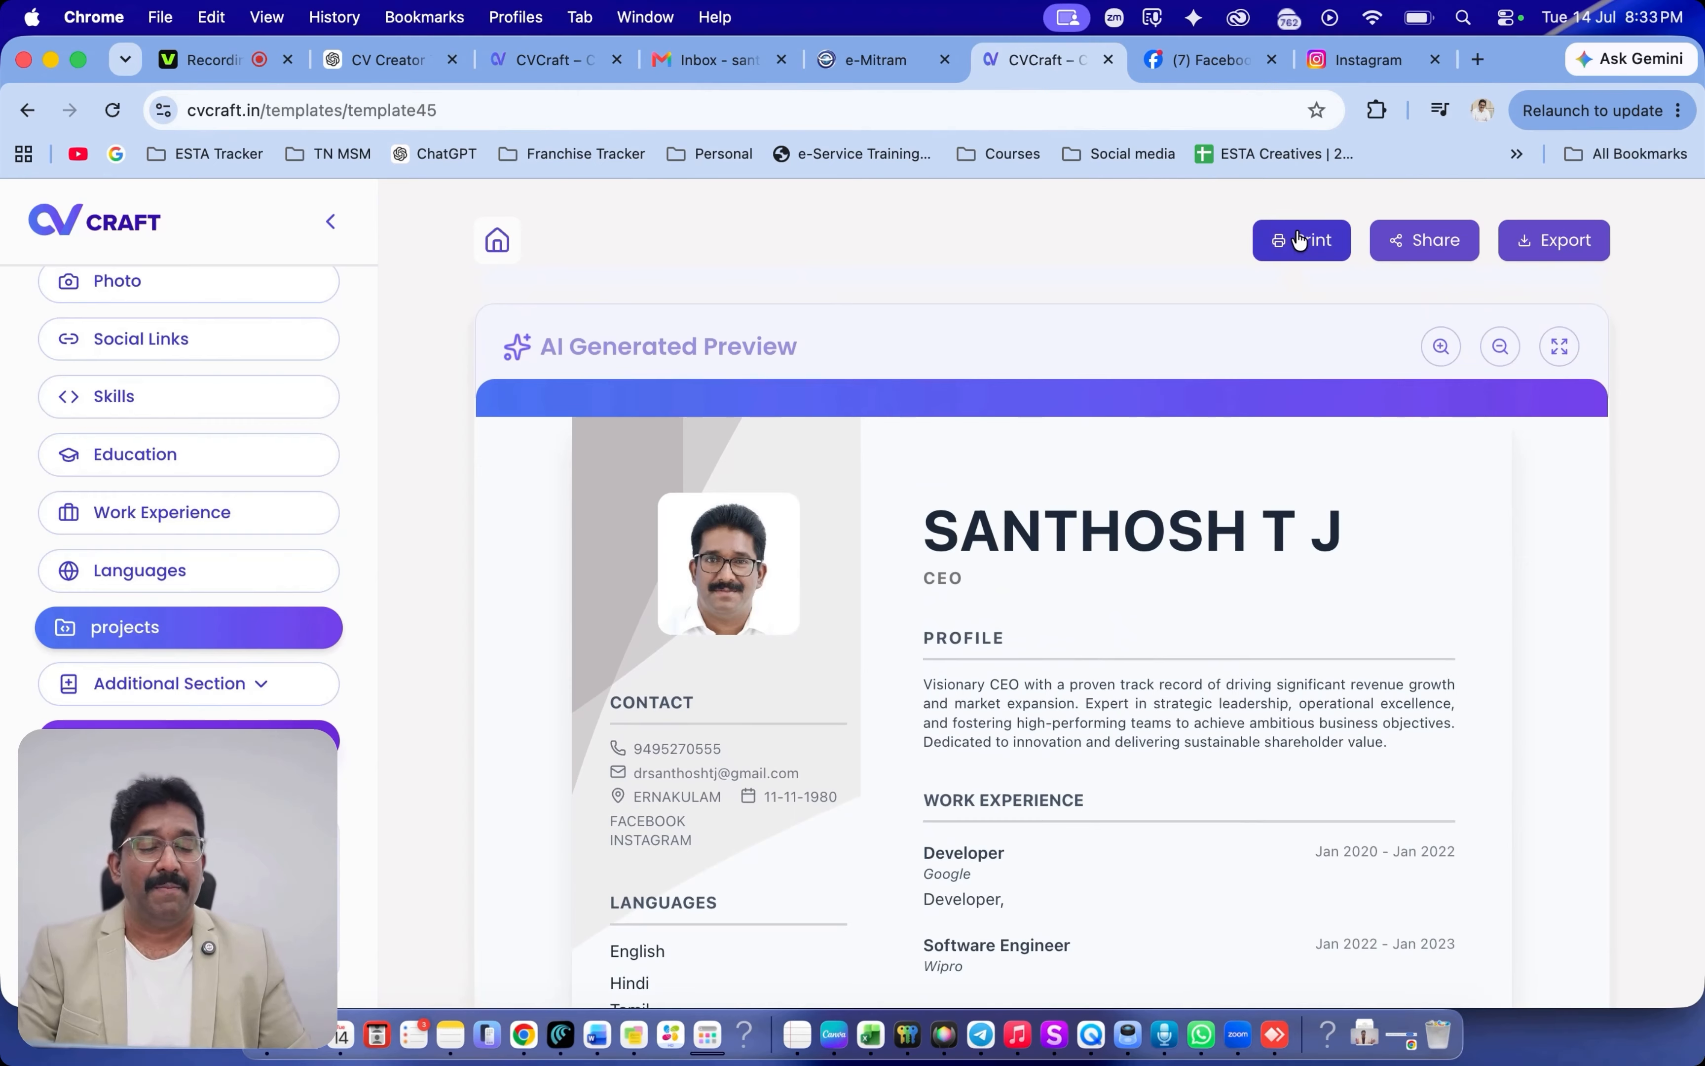
pyautogui.scroll(-5, 1100, 781)
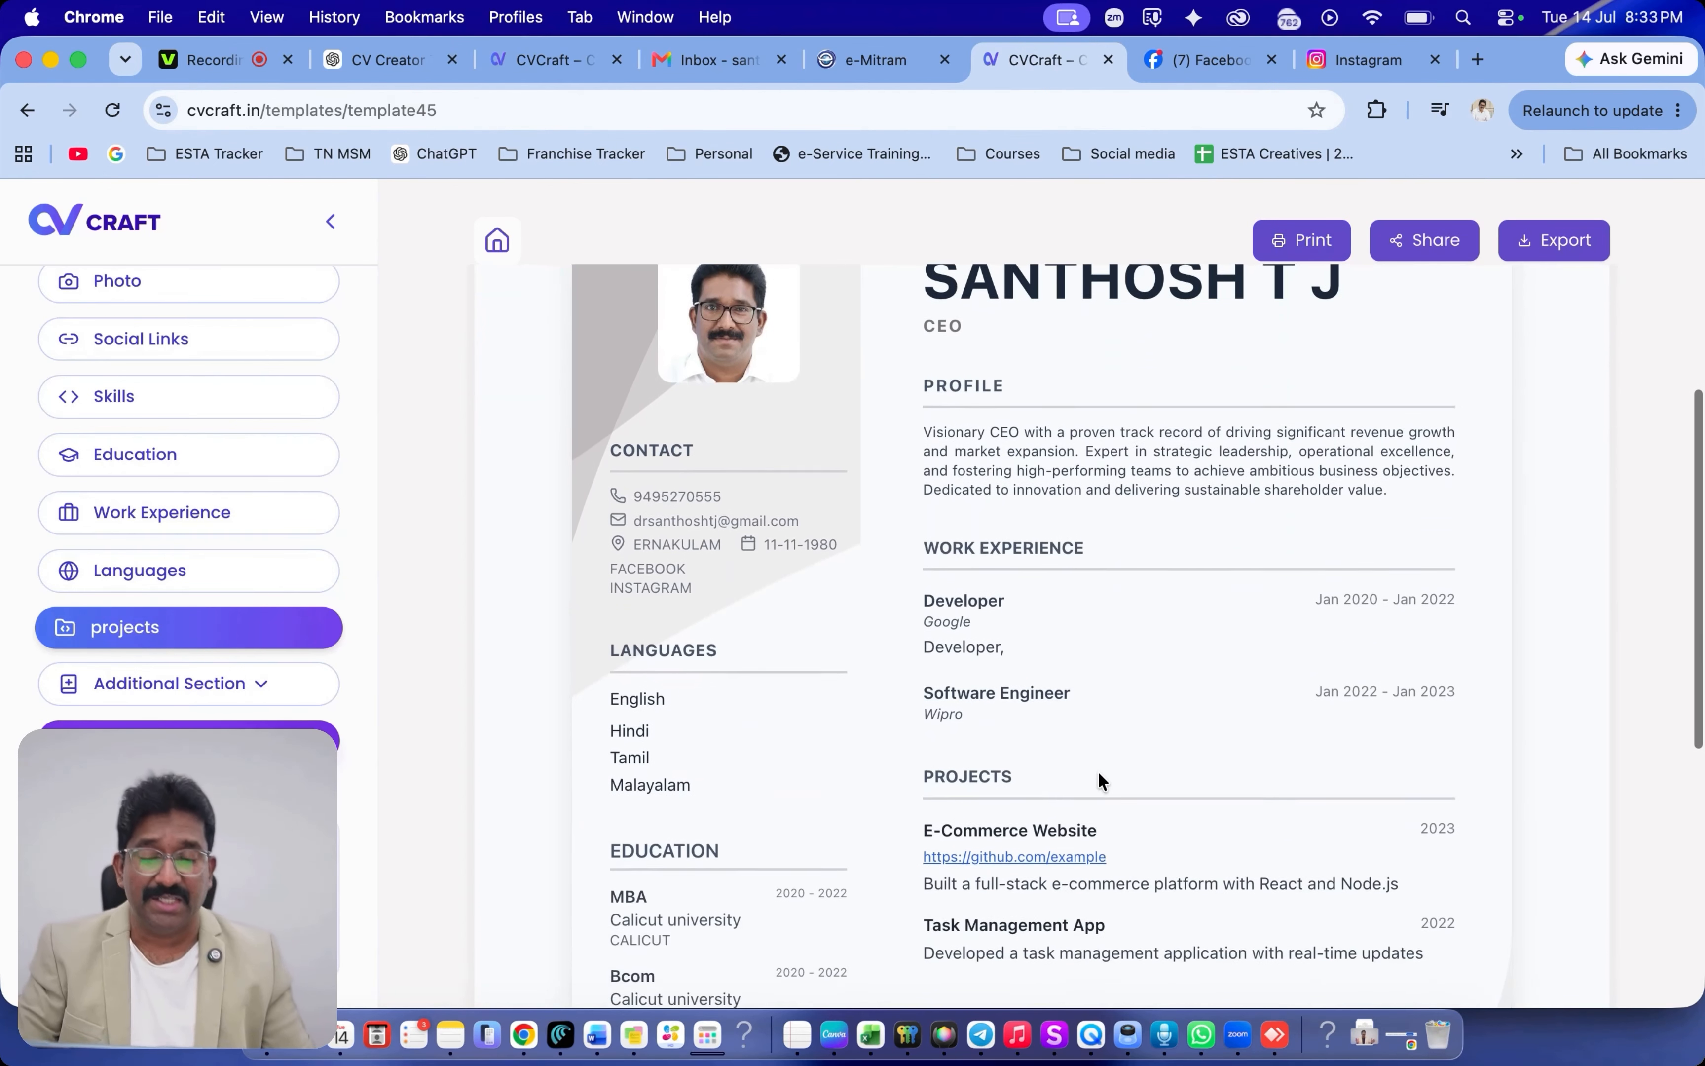
pyautogui.scroll(-3, 1101, 781)
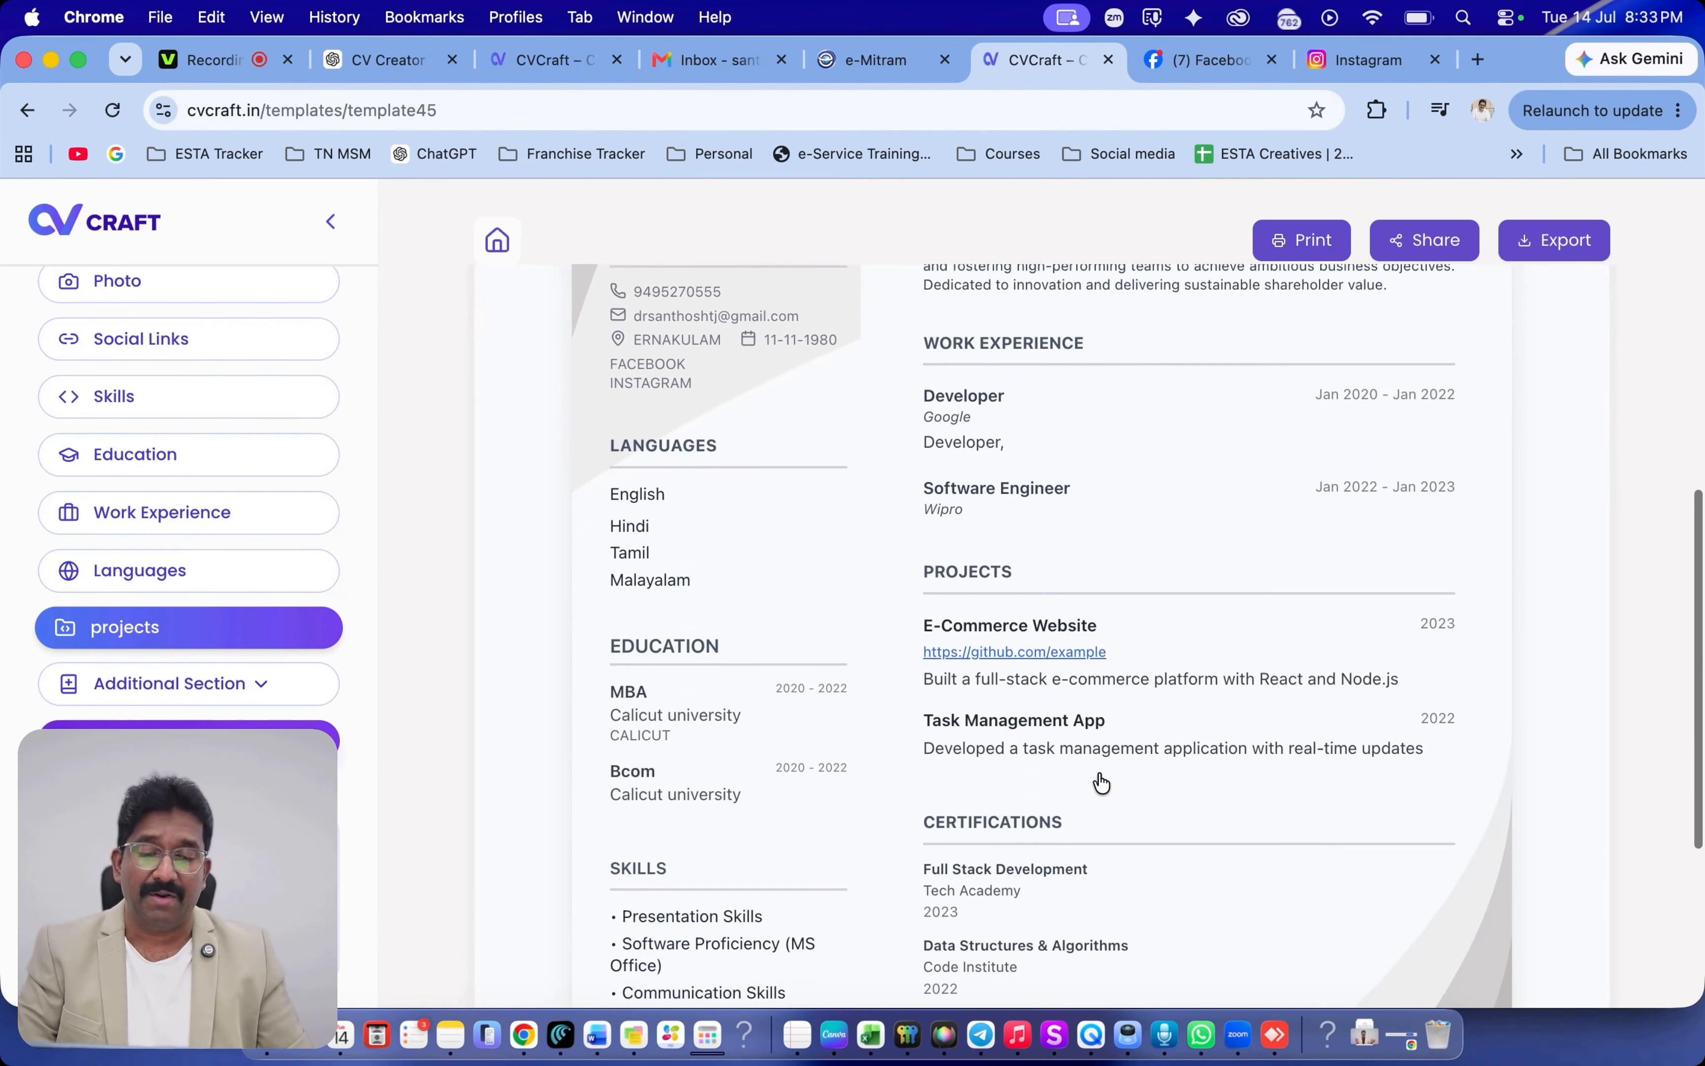
pyautogui.scroll(-3, 1101, 781)
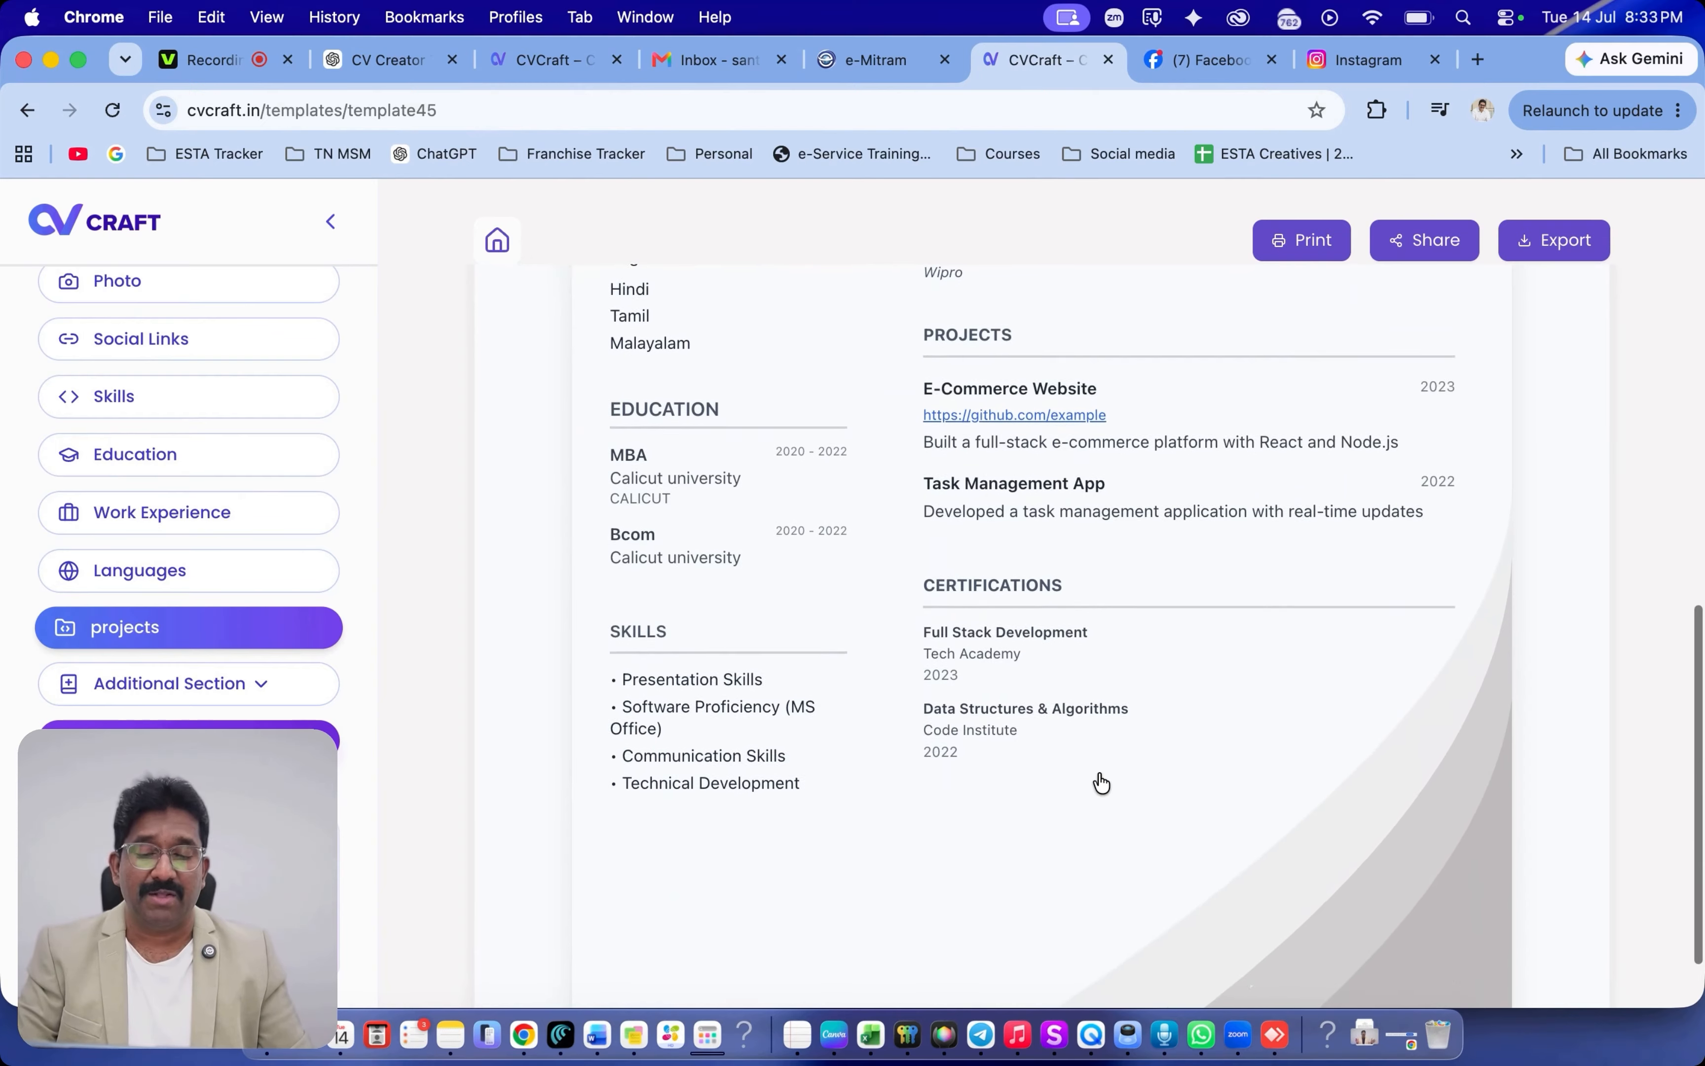
pyautogui.scroll(15, 1100, 782)
pyautogui.scroll(-7, 1100, 783)
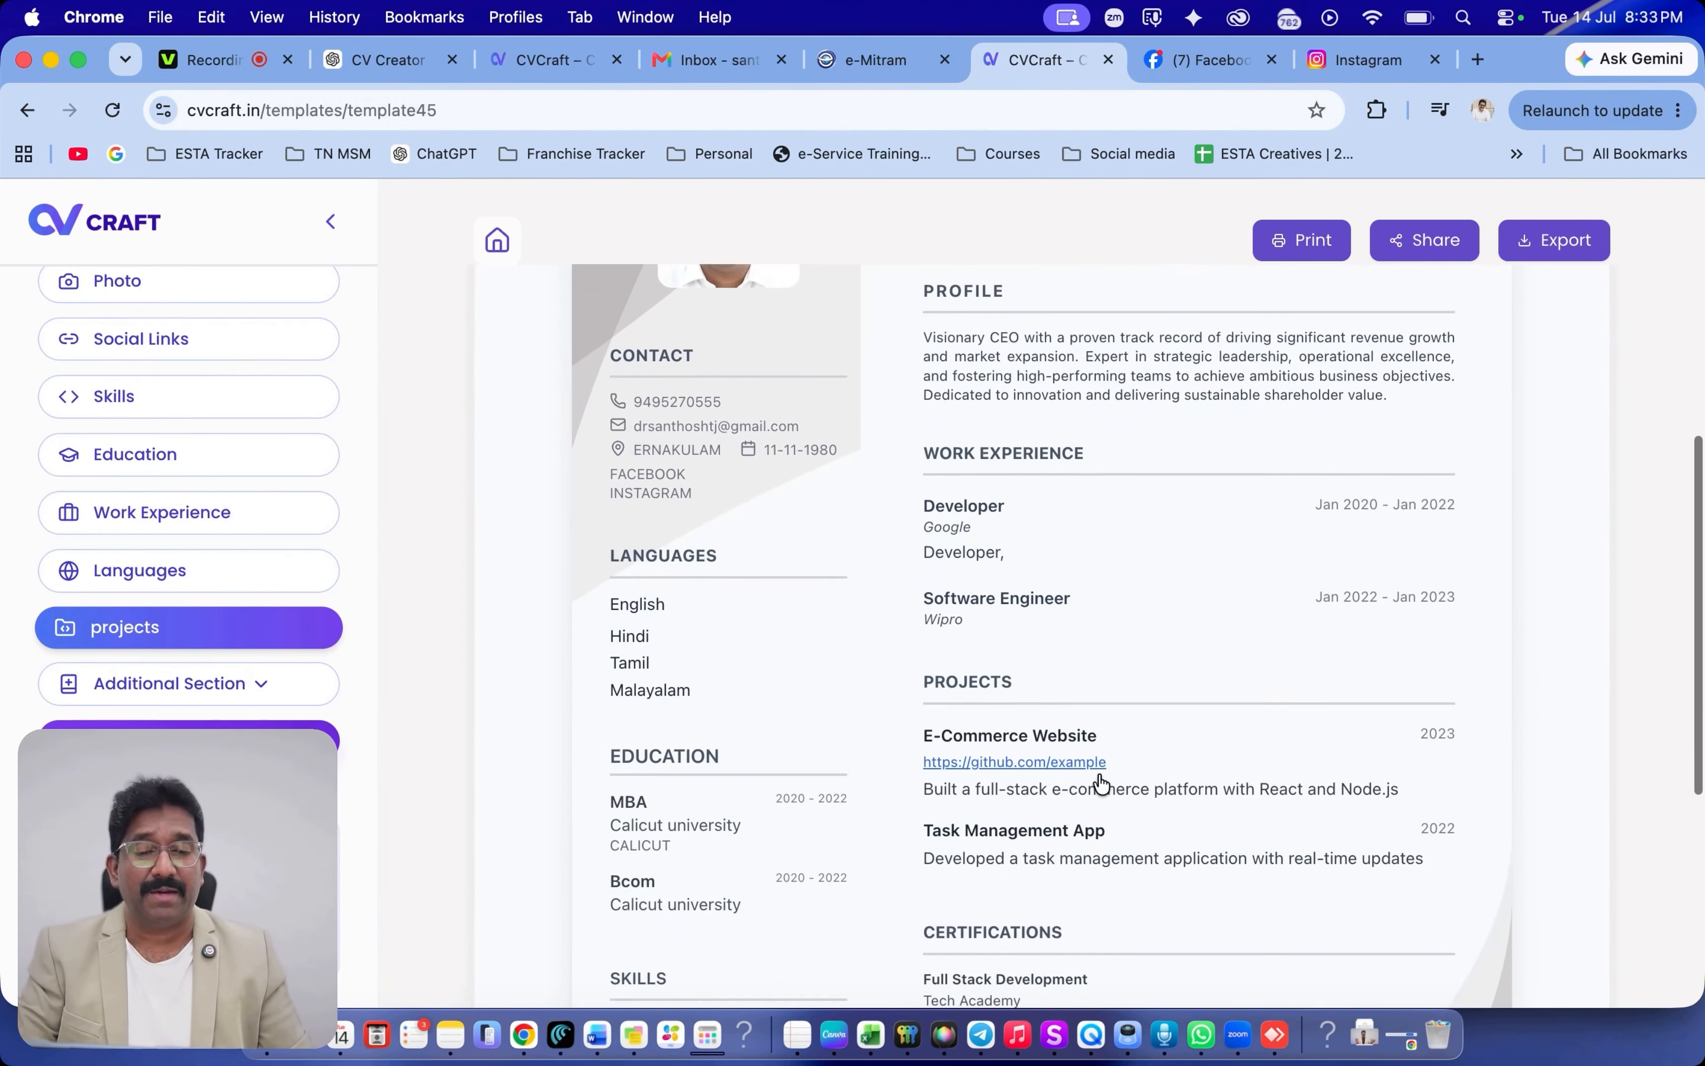
pyautogui.scroll(15, 1101, 781)
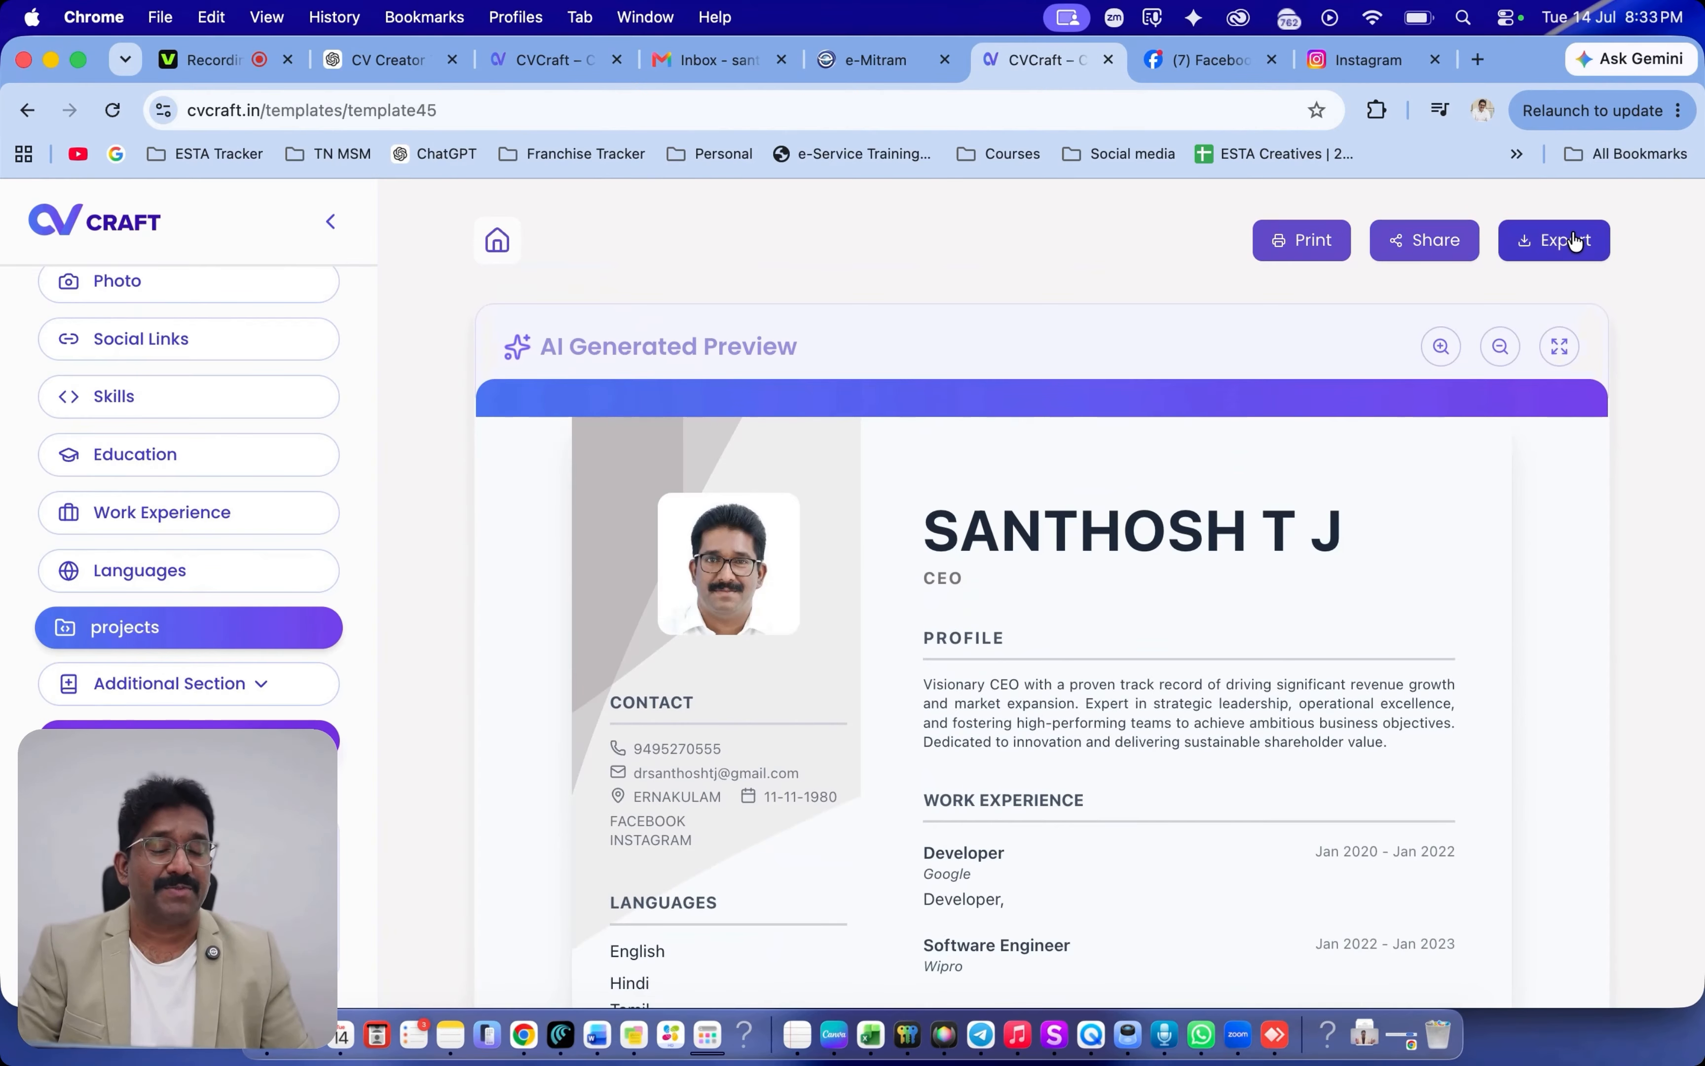
# Export the CV as a PDF and open the downloaded file from the Downloads folder in Preview.
pyautogui.click(1556, 243)
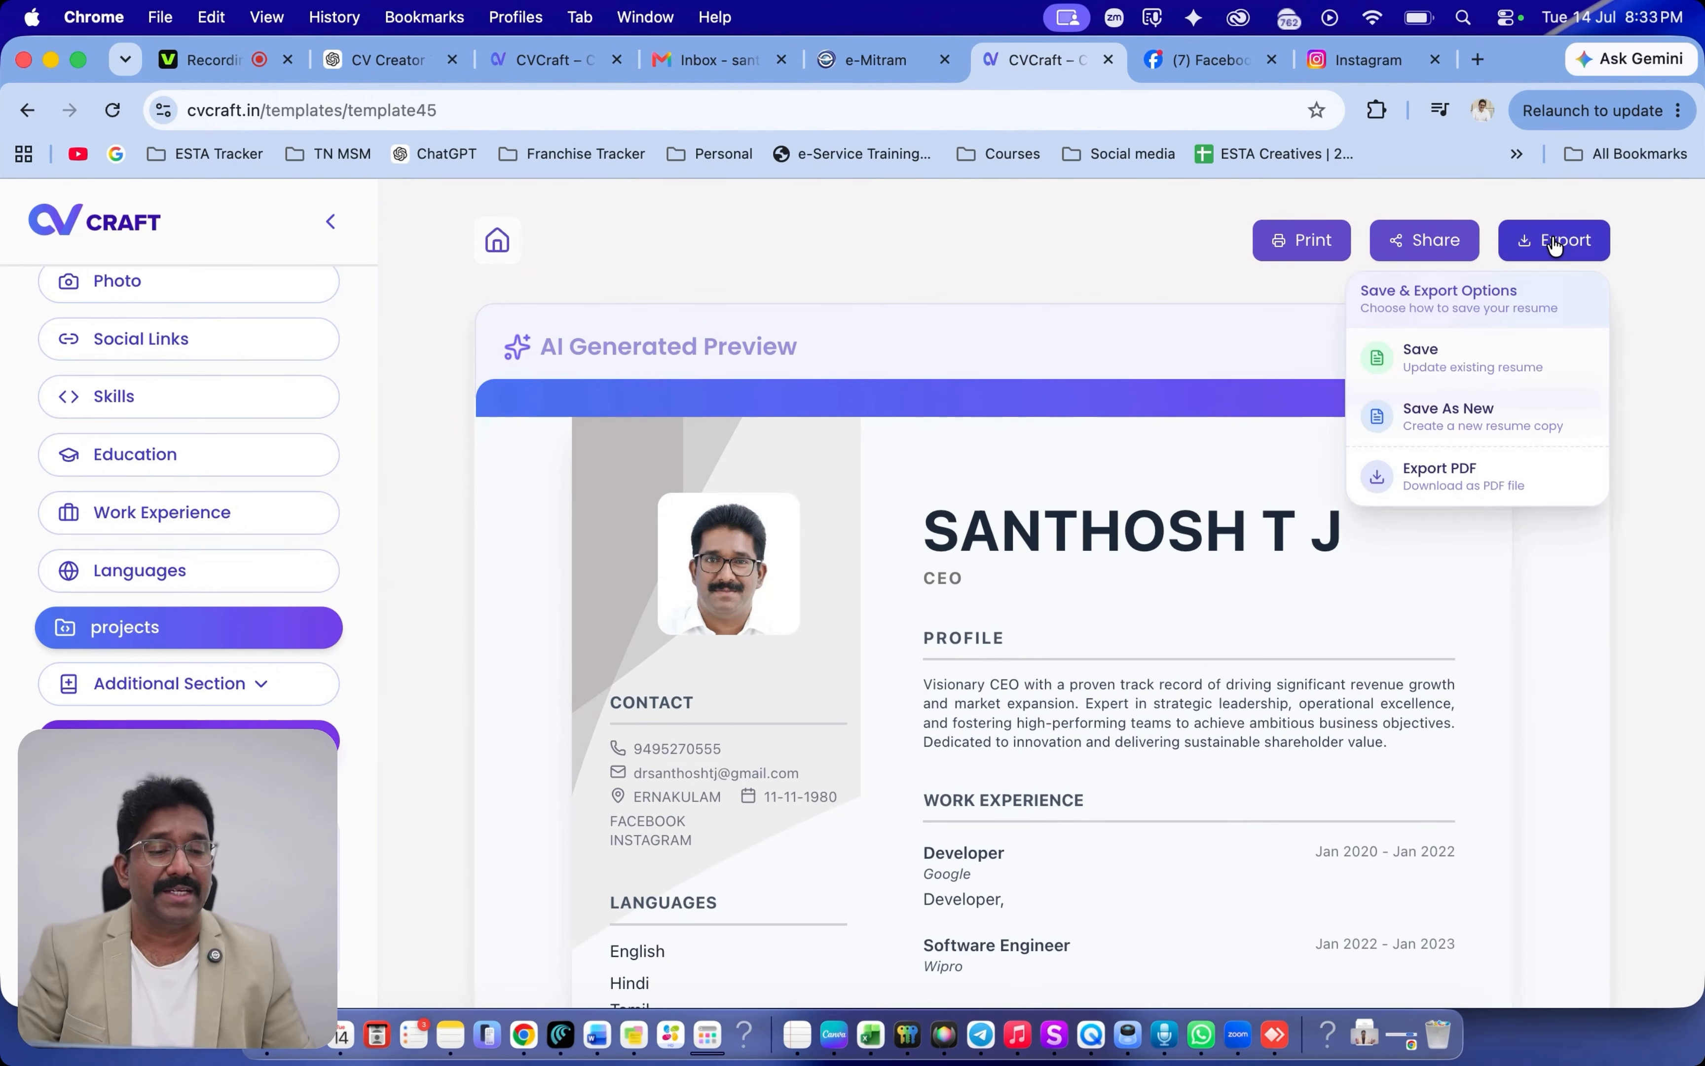
pyautogui.click(1440, 473)
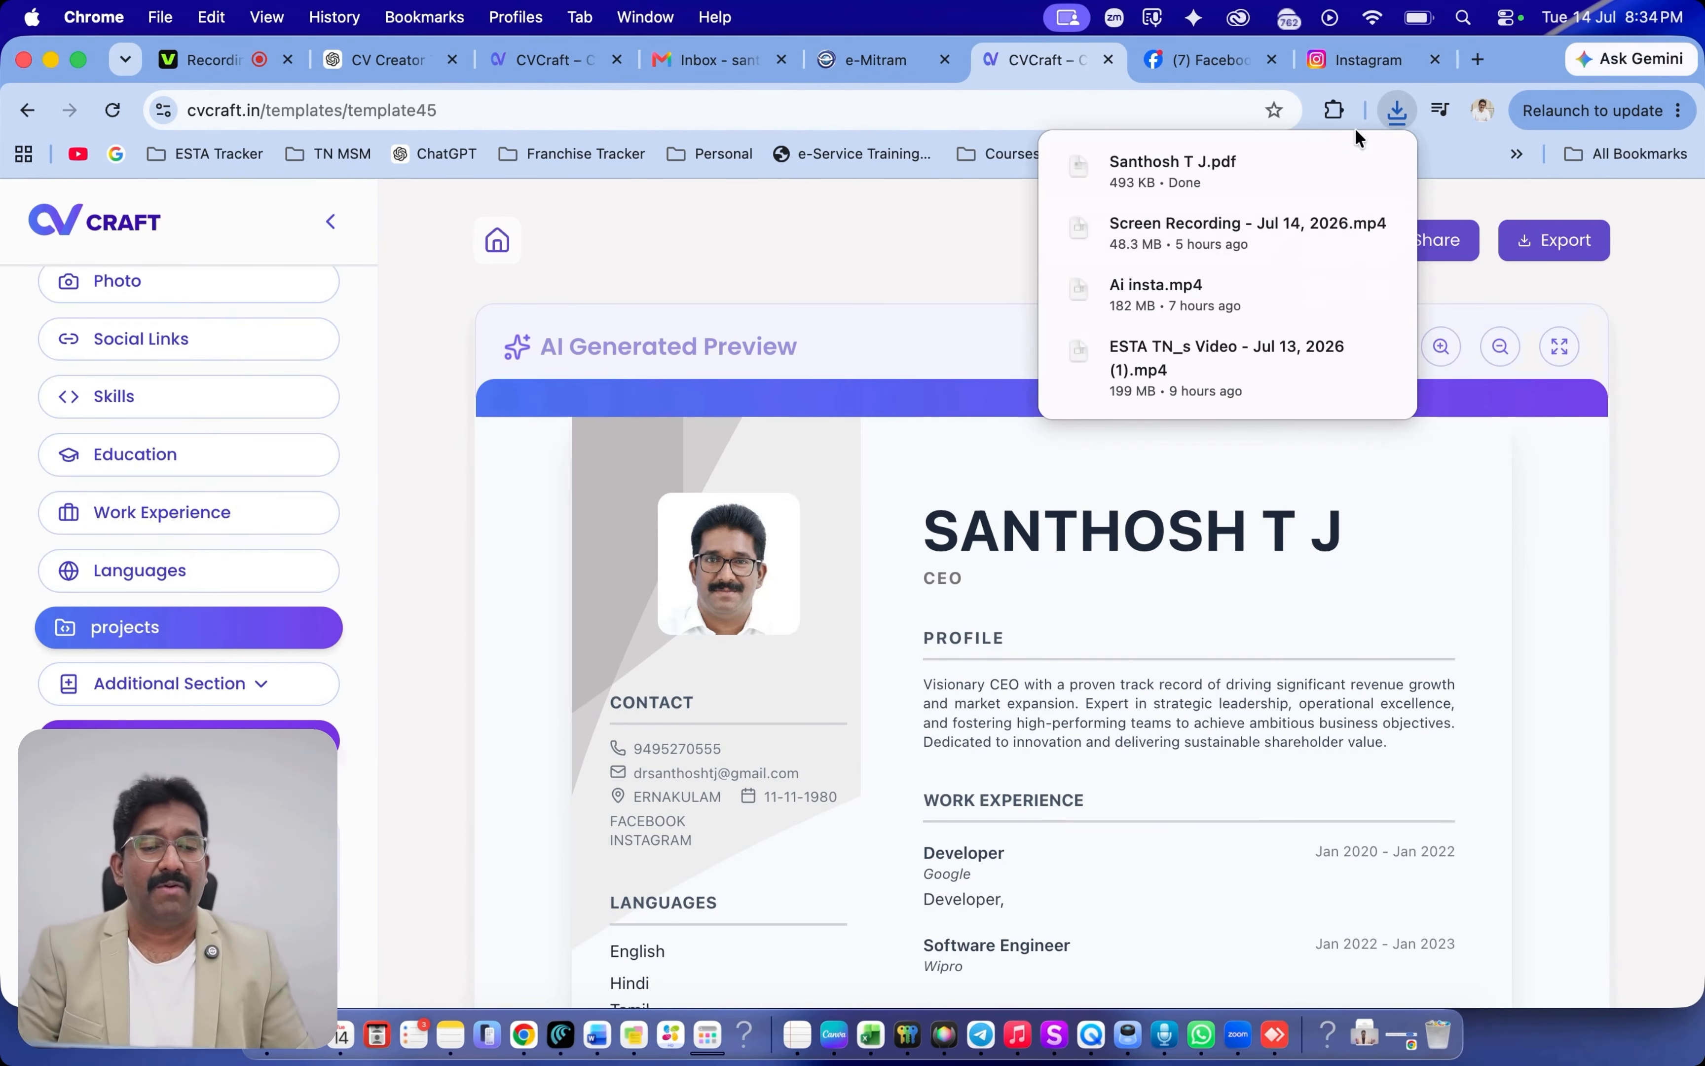
pyautogui.click(1331, 164)
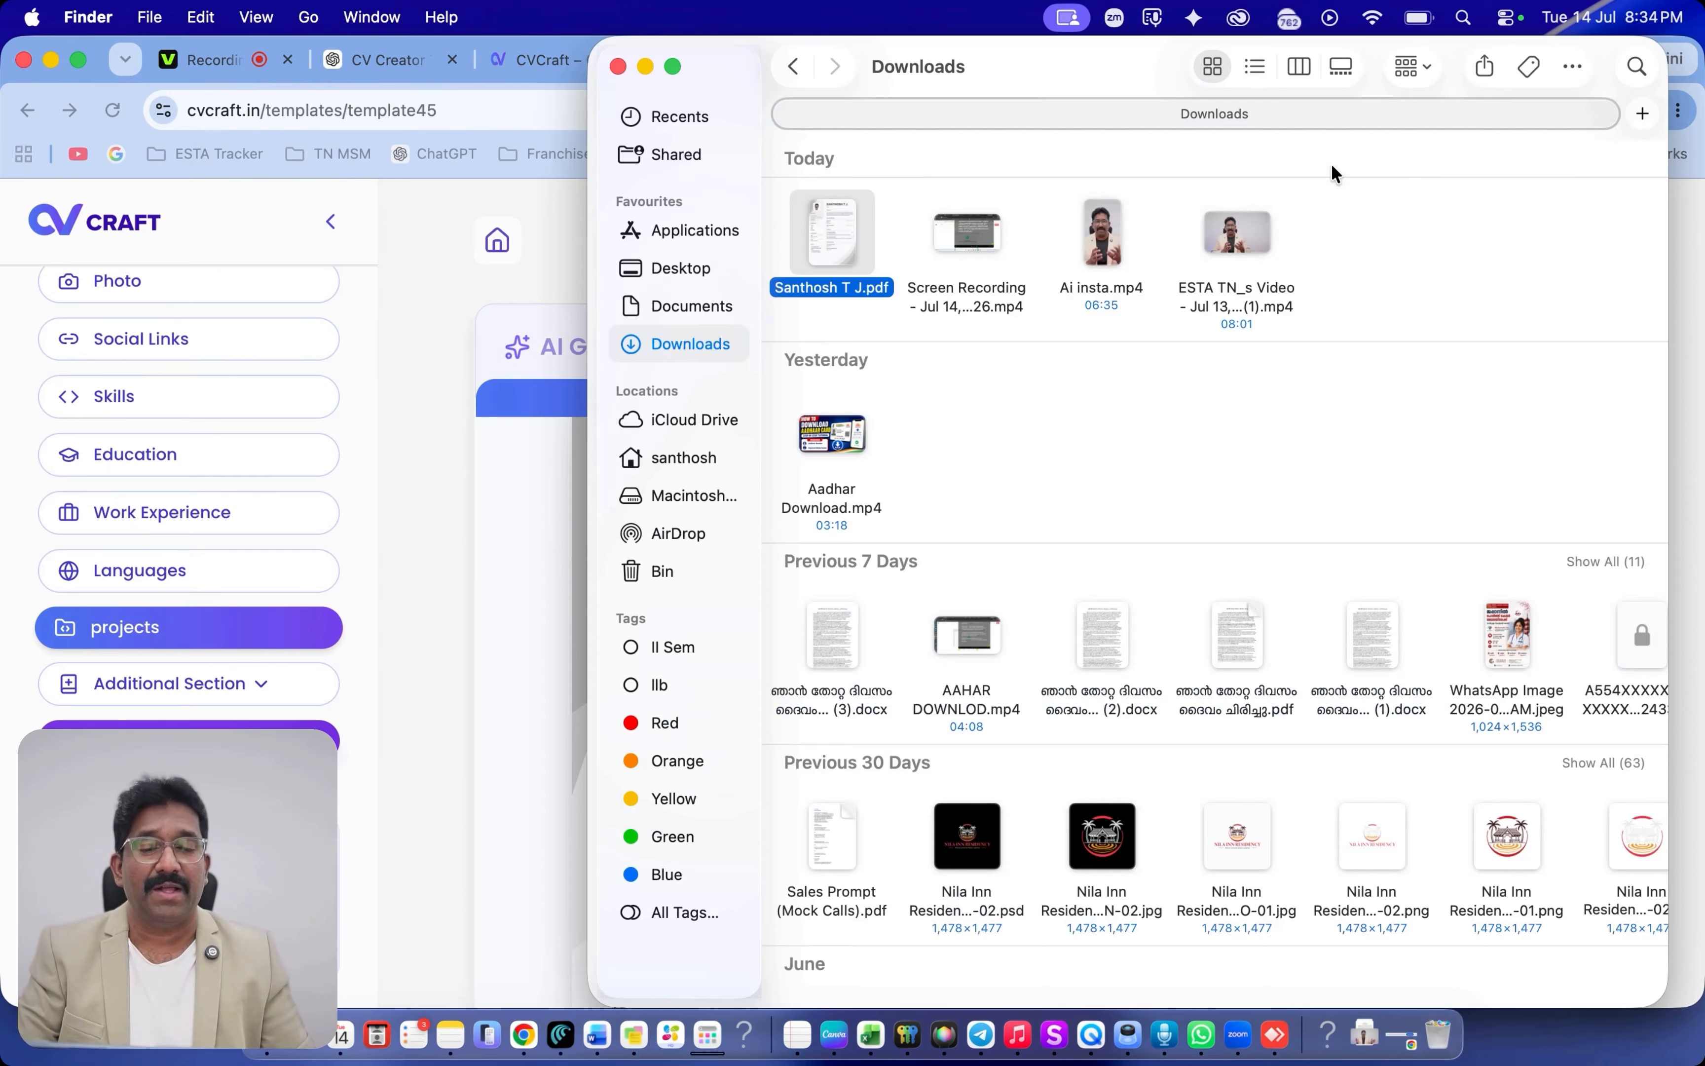
pyautogui.doubleClick(837, 232)
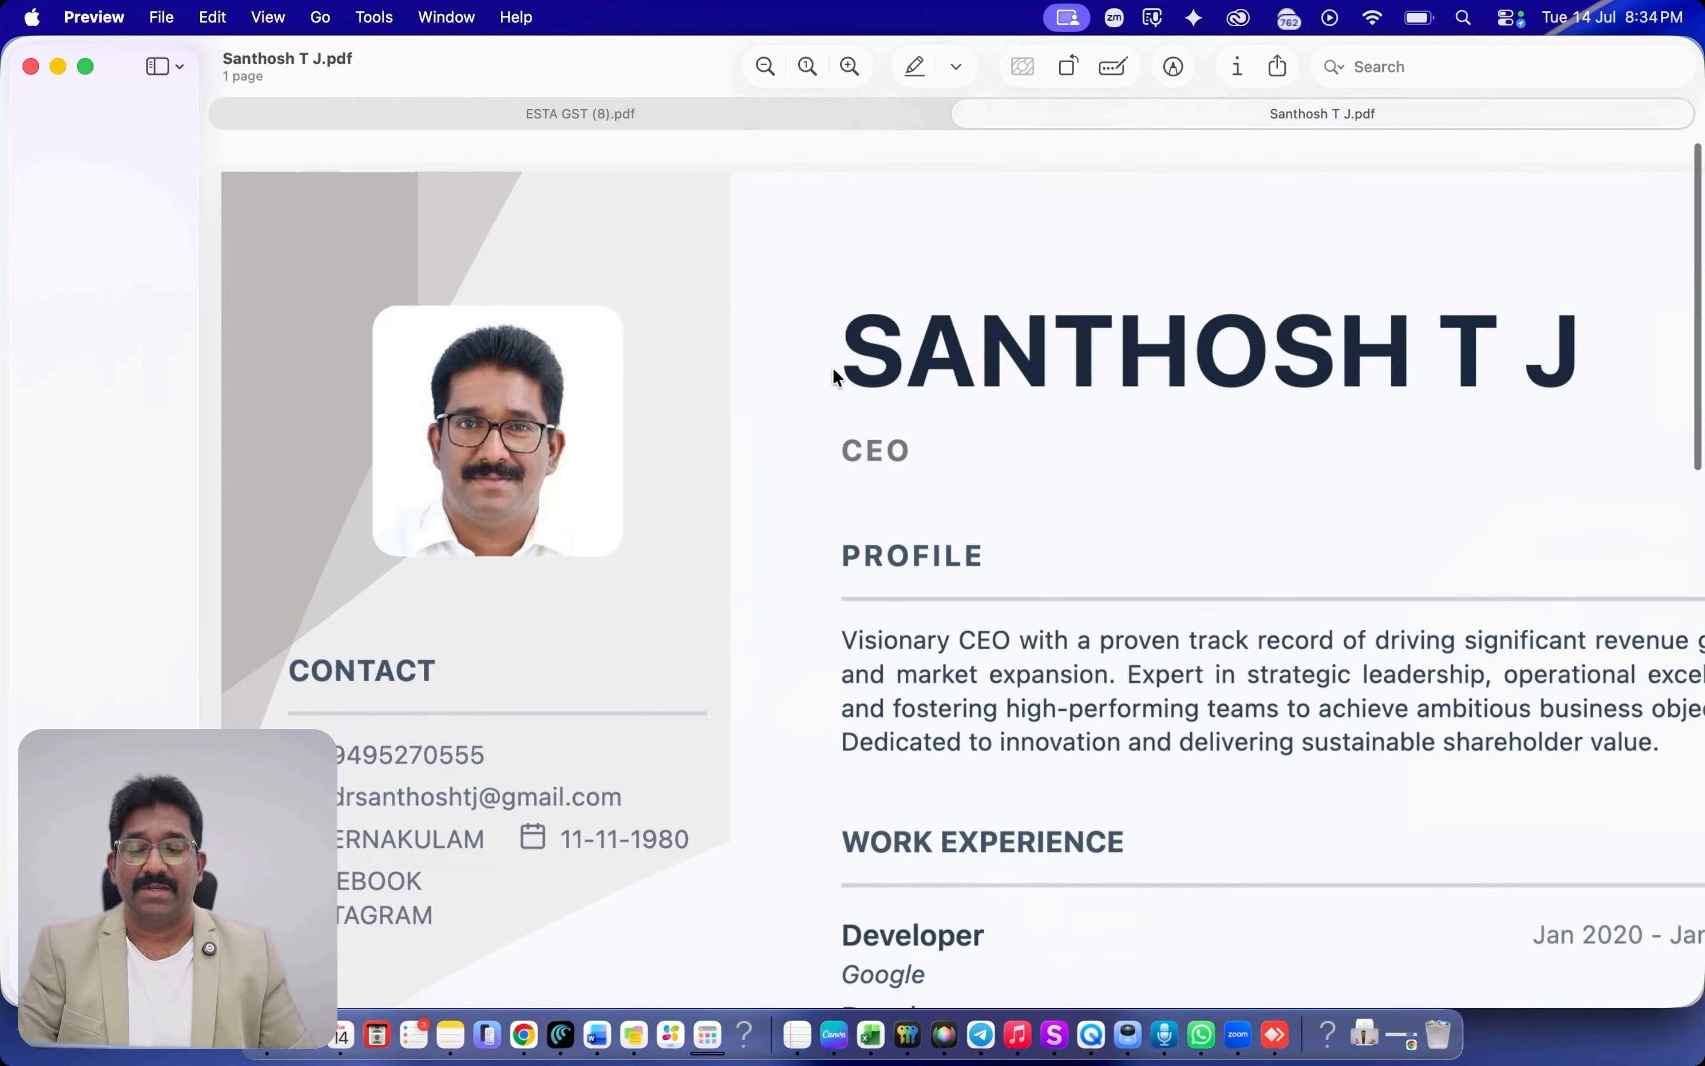
# Show the exported CV at actual size and examine the full page.
pyautogui.click(808, 66)
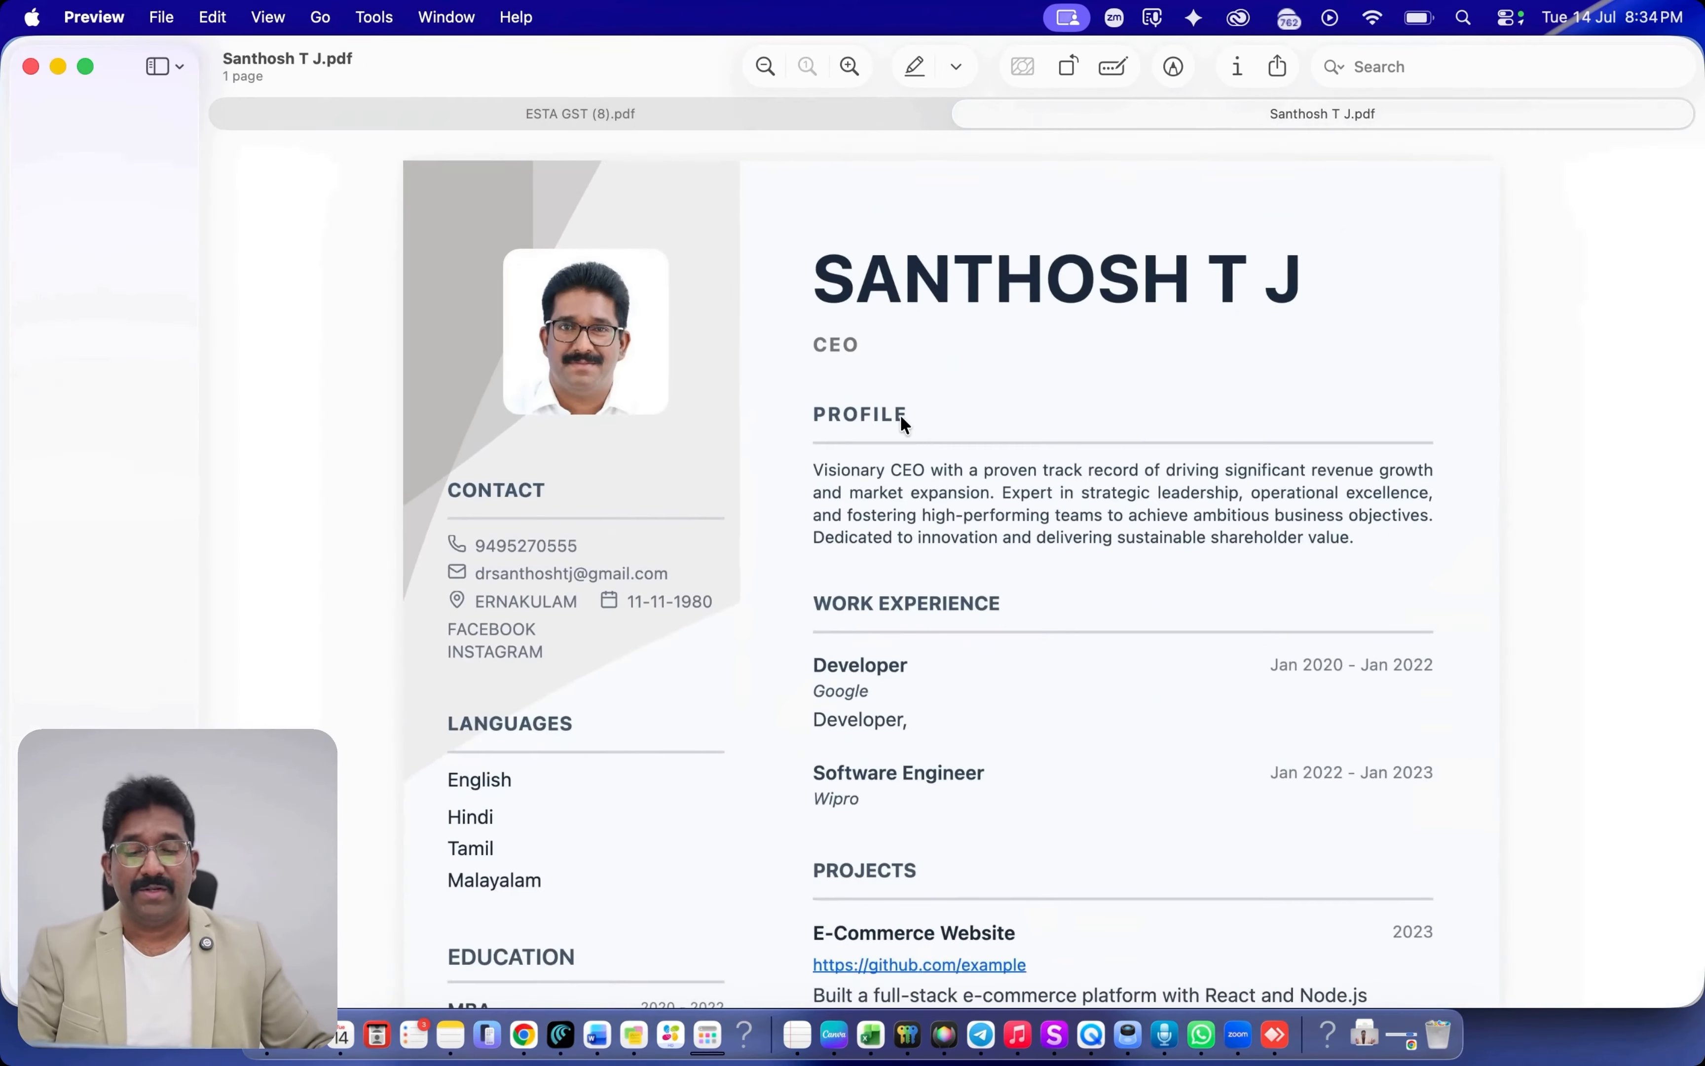
pyautogui.scroll(-5, 979, 479)
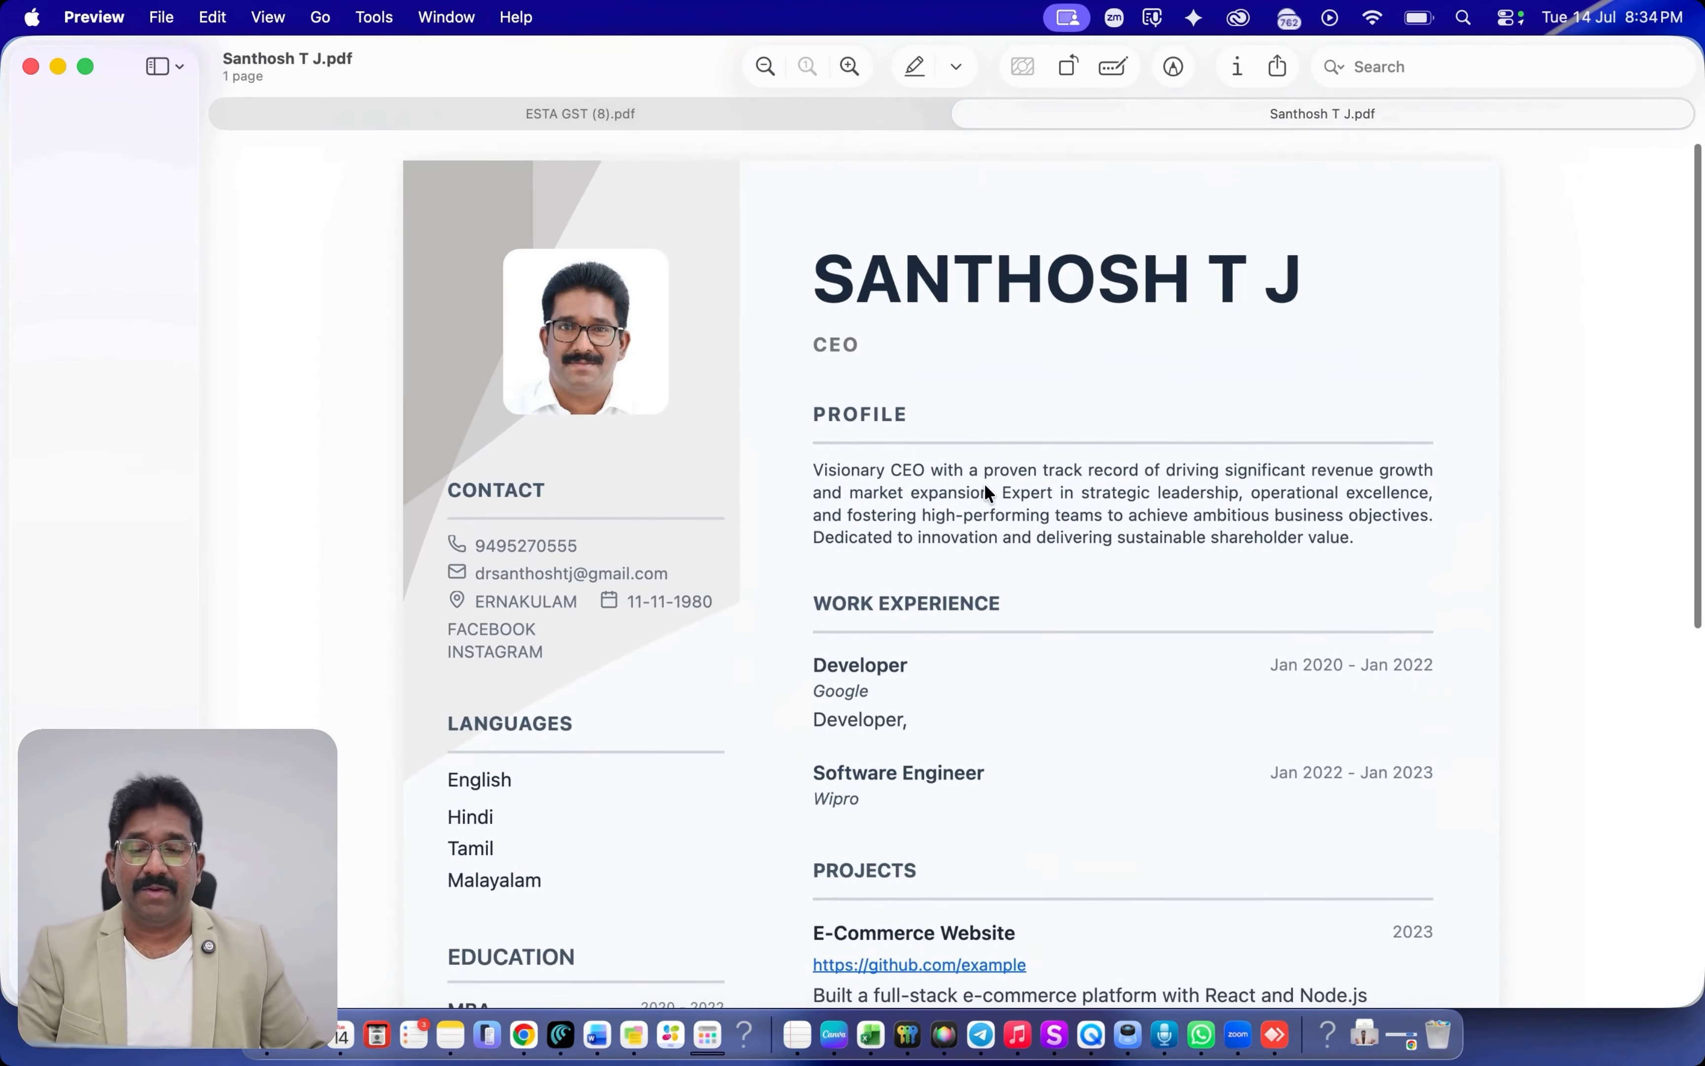
pyautogui.scroll(-8, 980, 504)
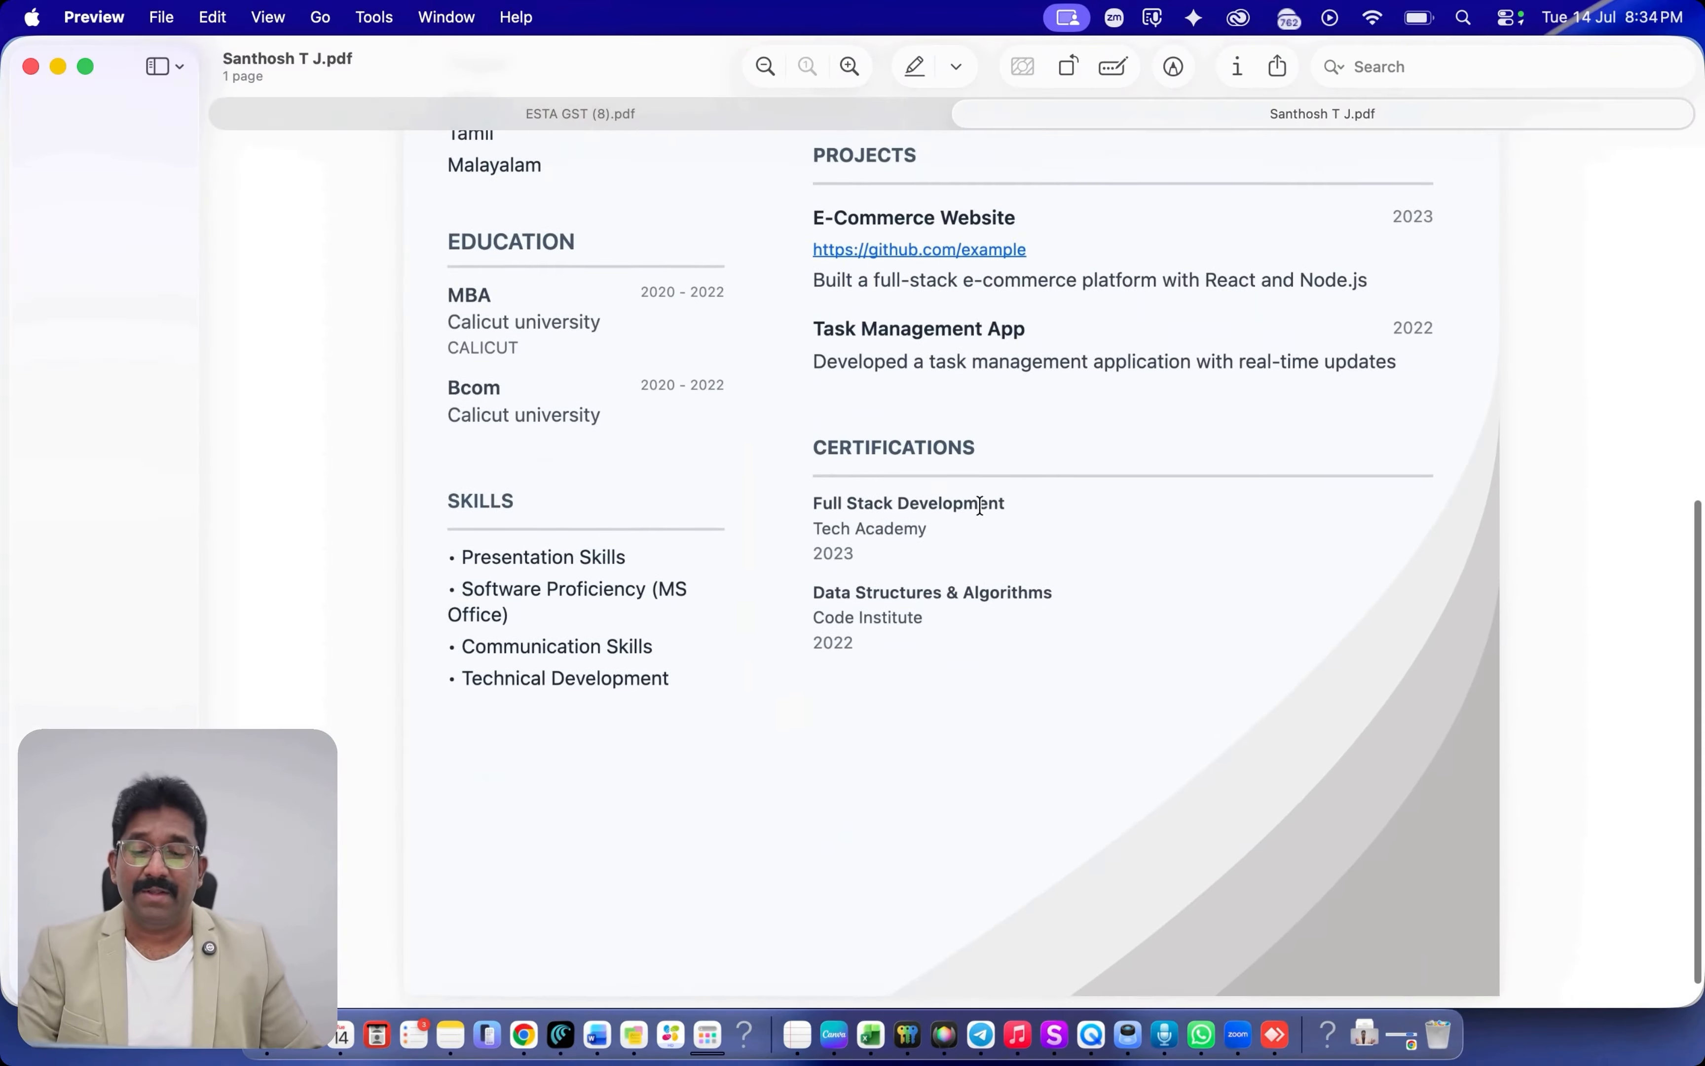
pyautogui.scroll(12, 944, 543)
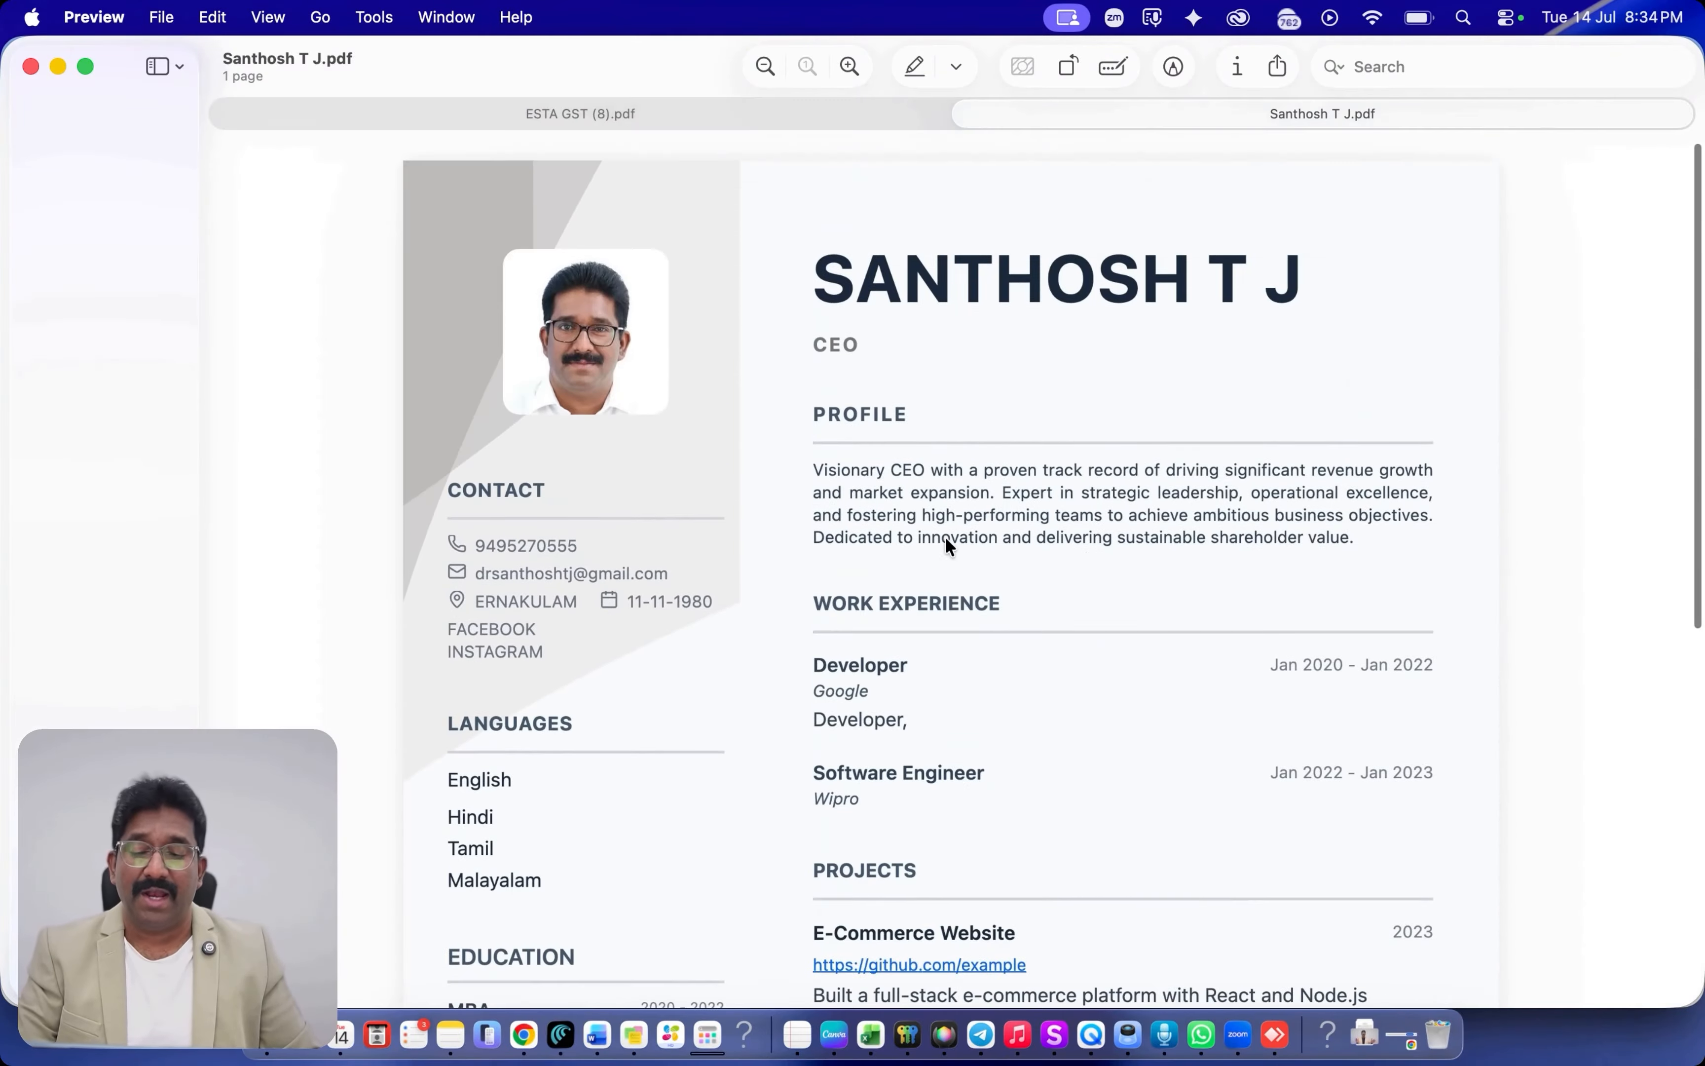